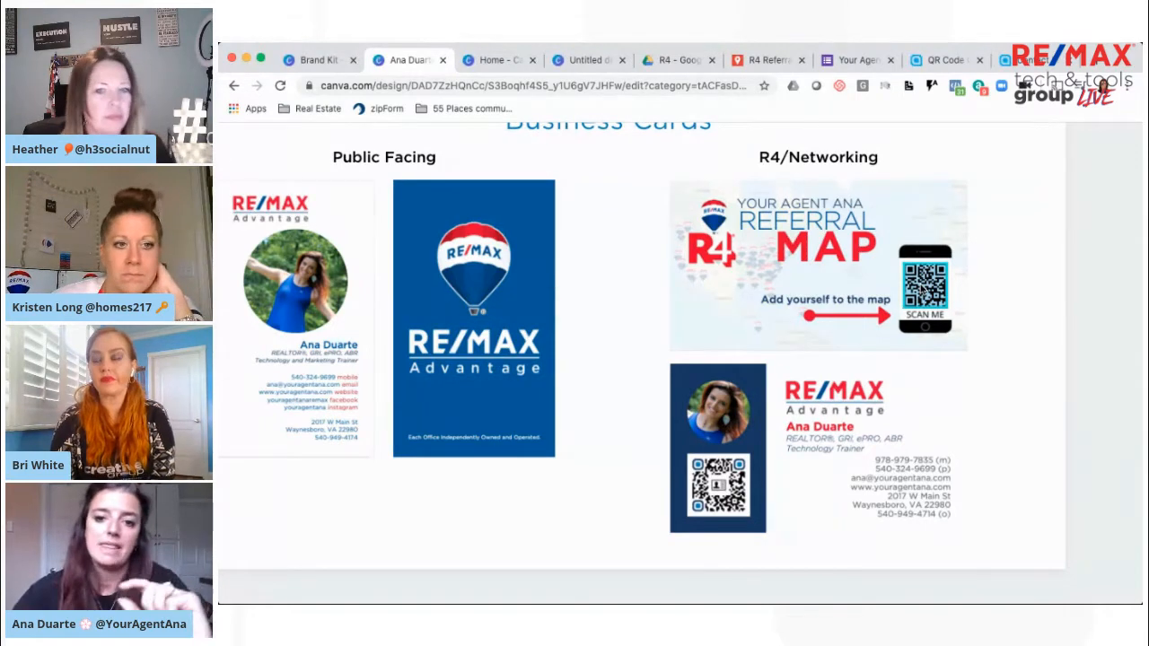
# Examine the QR code on the referral map business card on the Business Cards page
pyautogui.click(924, 292)
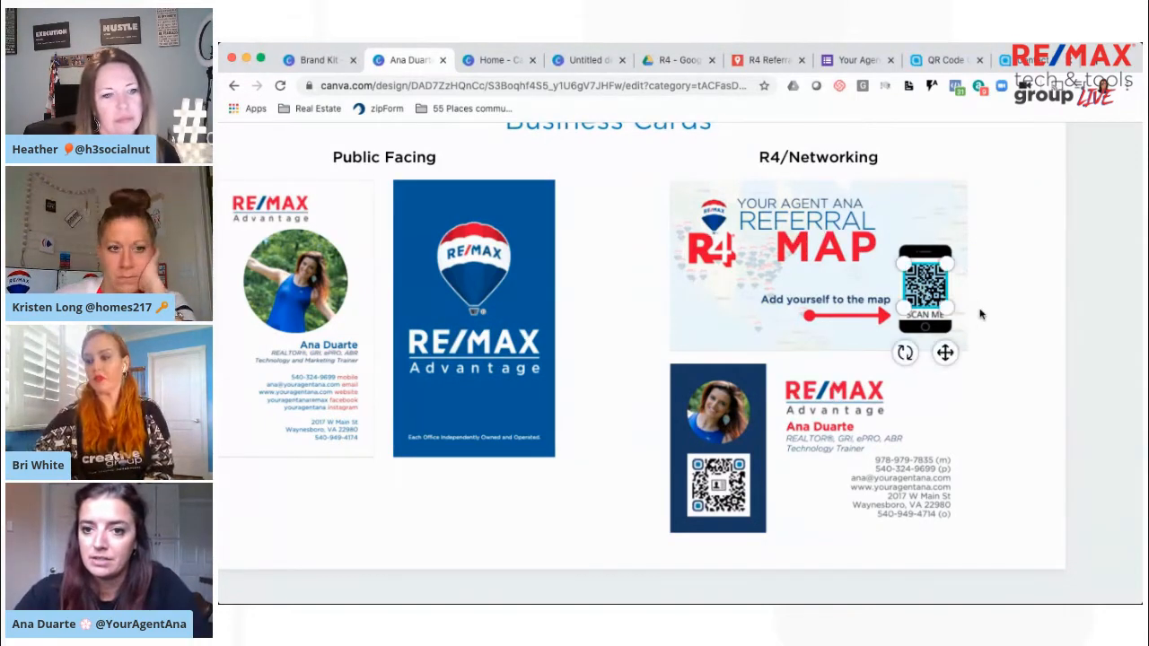
pyautogui.scroll(2, 981, 314)
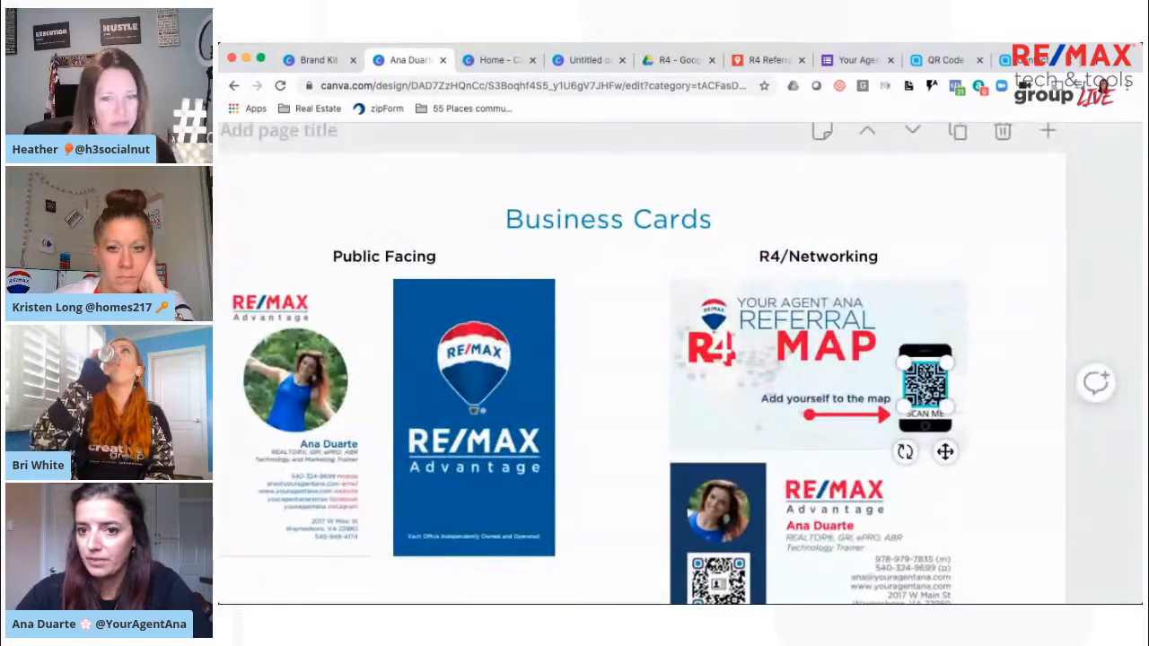
pyautogui.scroll(1, 398, 243)
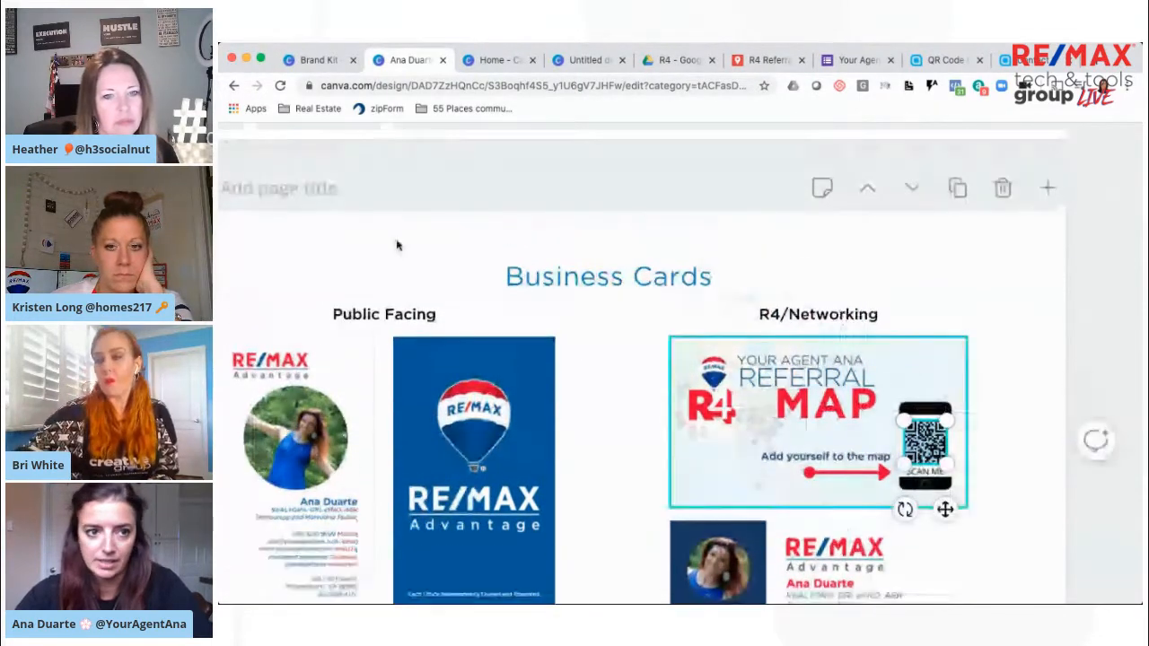
pyautogui.scroll(-5, 473, 295)
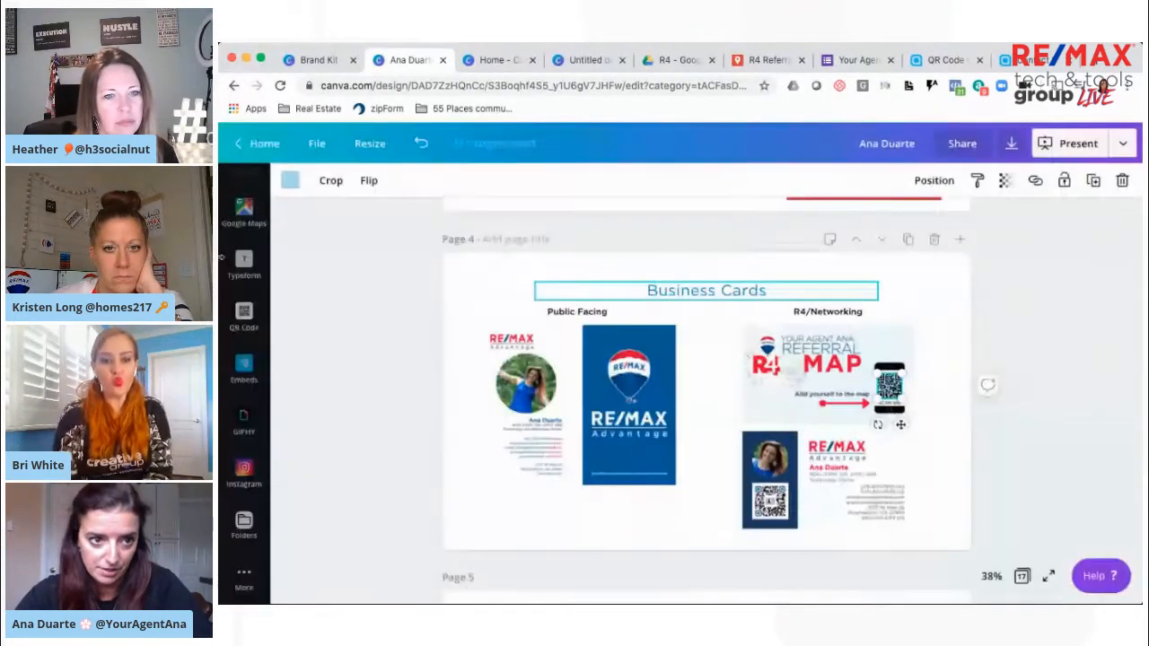
# Generate a QR code for the agent's website URL on the Business Cards page and delete the inserted code
pyautogui.click(243, 574)
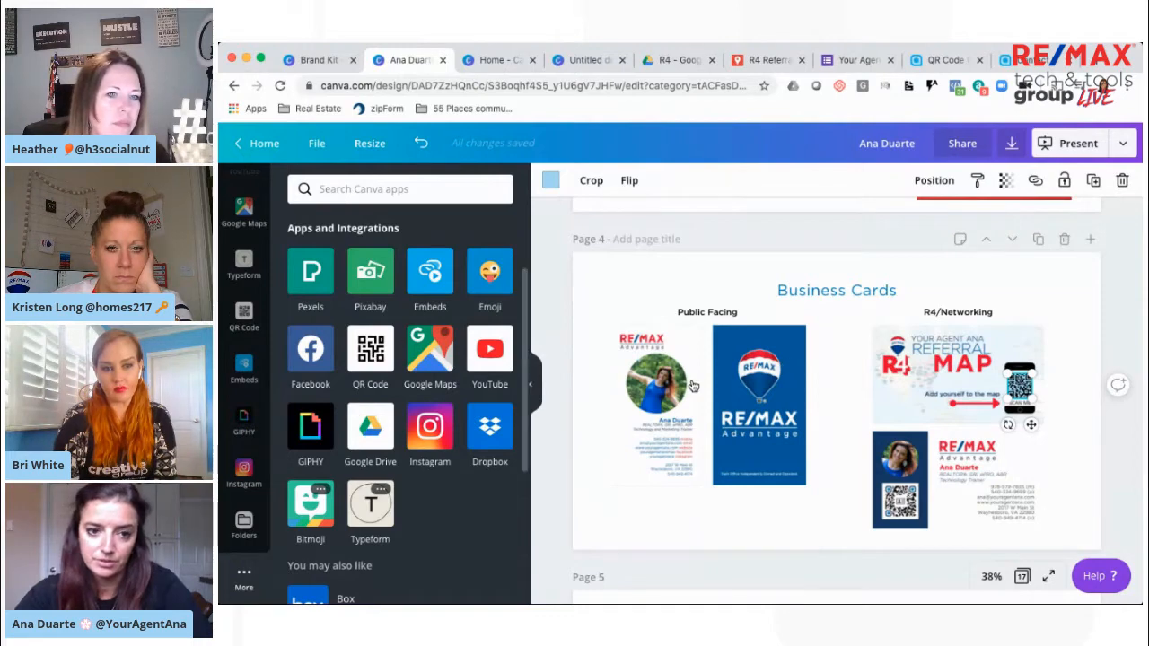
pyautogui.click(372, 359)
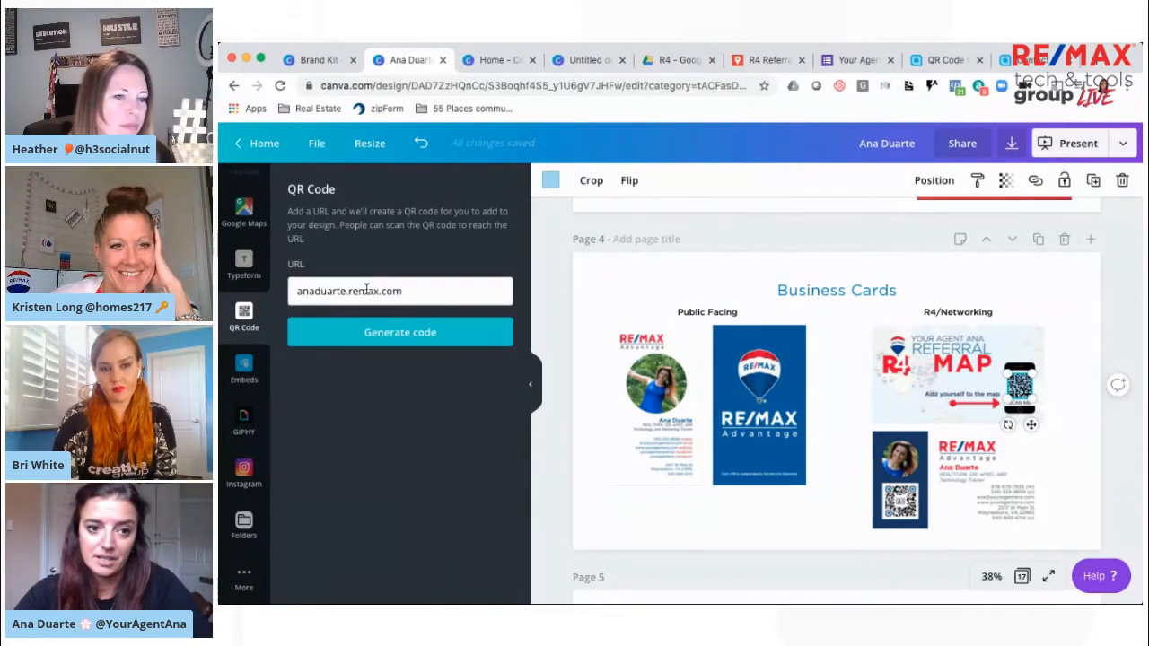
pyautogui.click(408, 336)
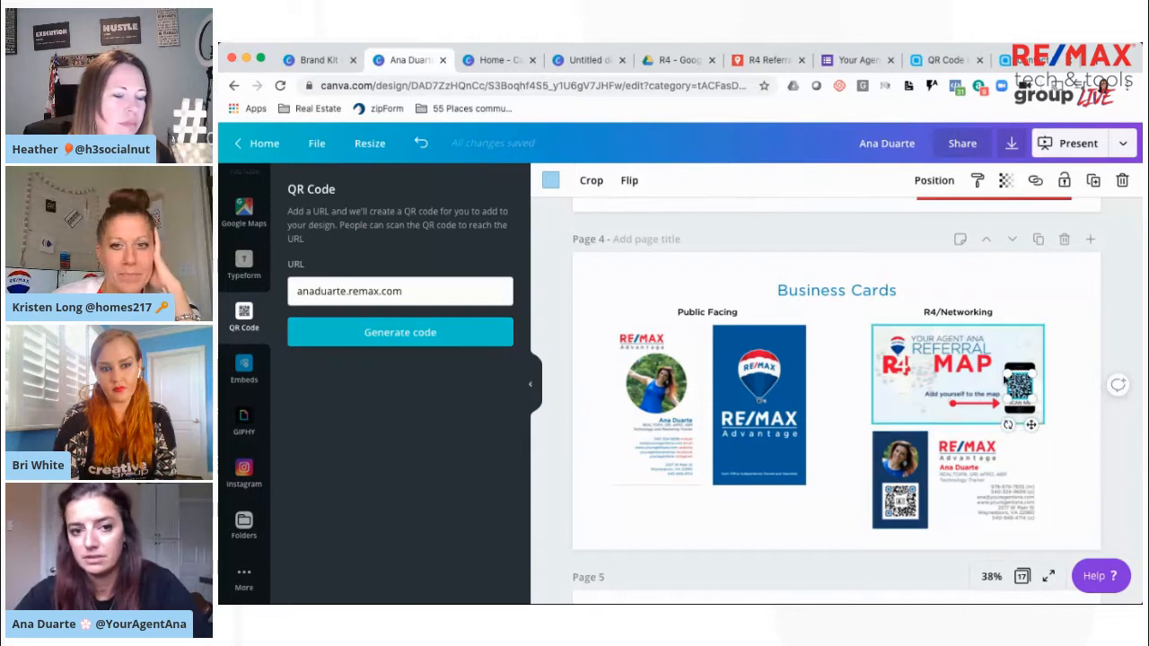
pyautogui.click(410, 348)
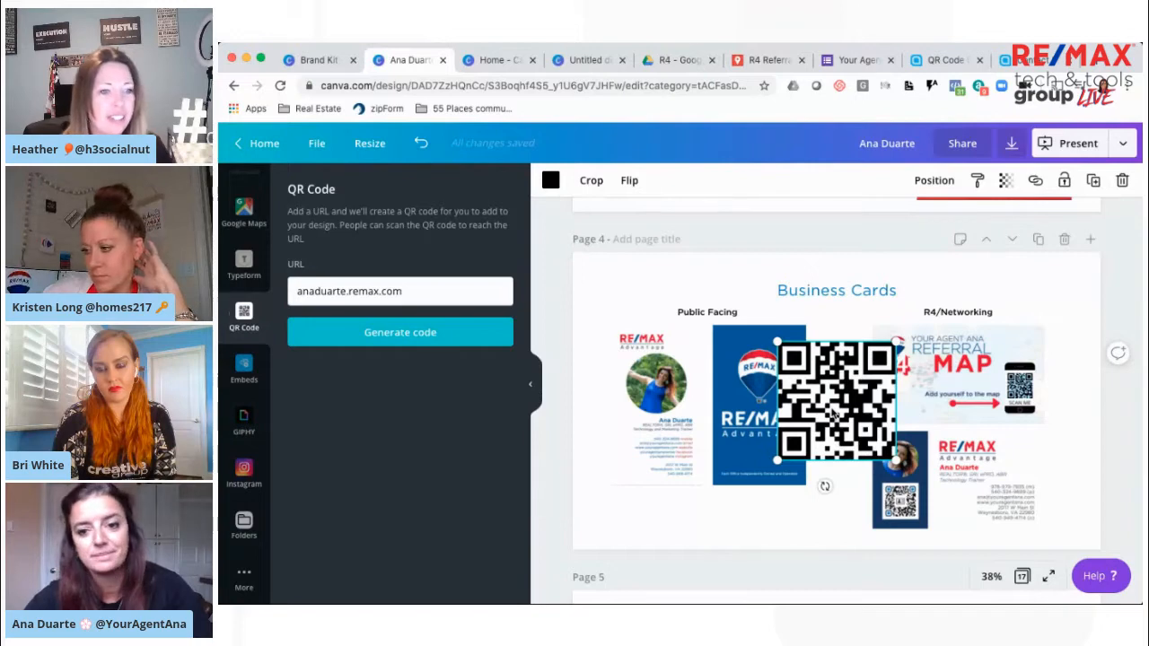
pyautogui.press('Delete')
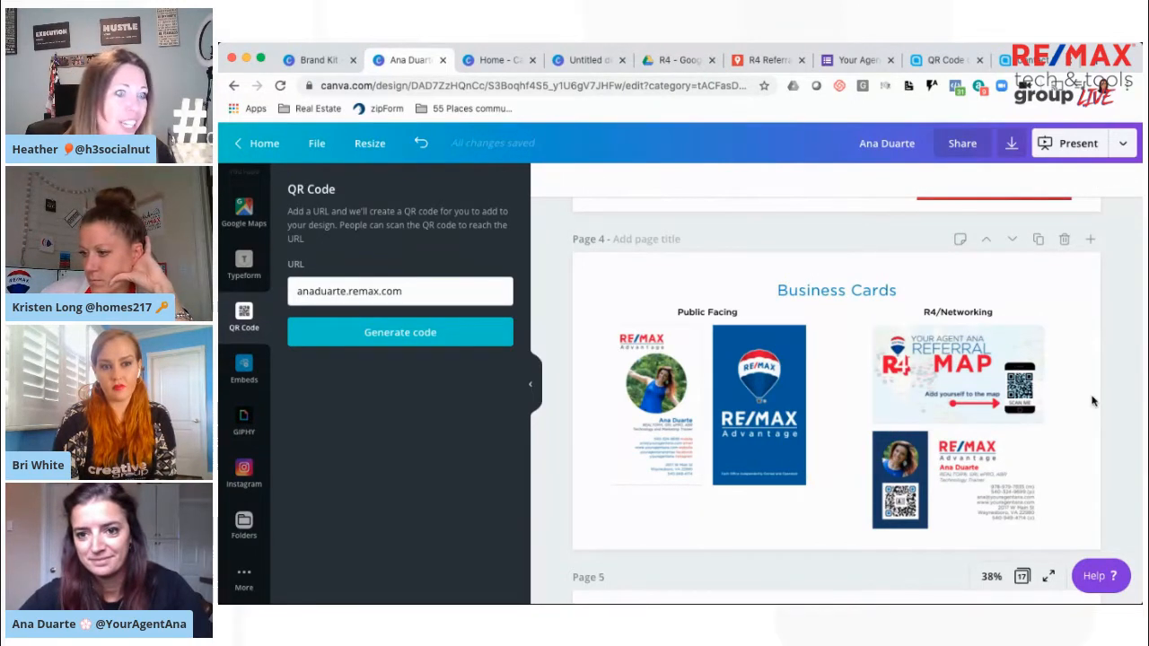
pyautogui.scroll(2, 1093, 401)
pyautogui.press('super+Tab')
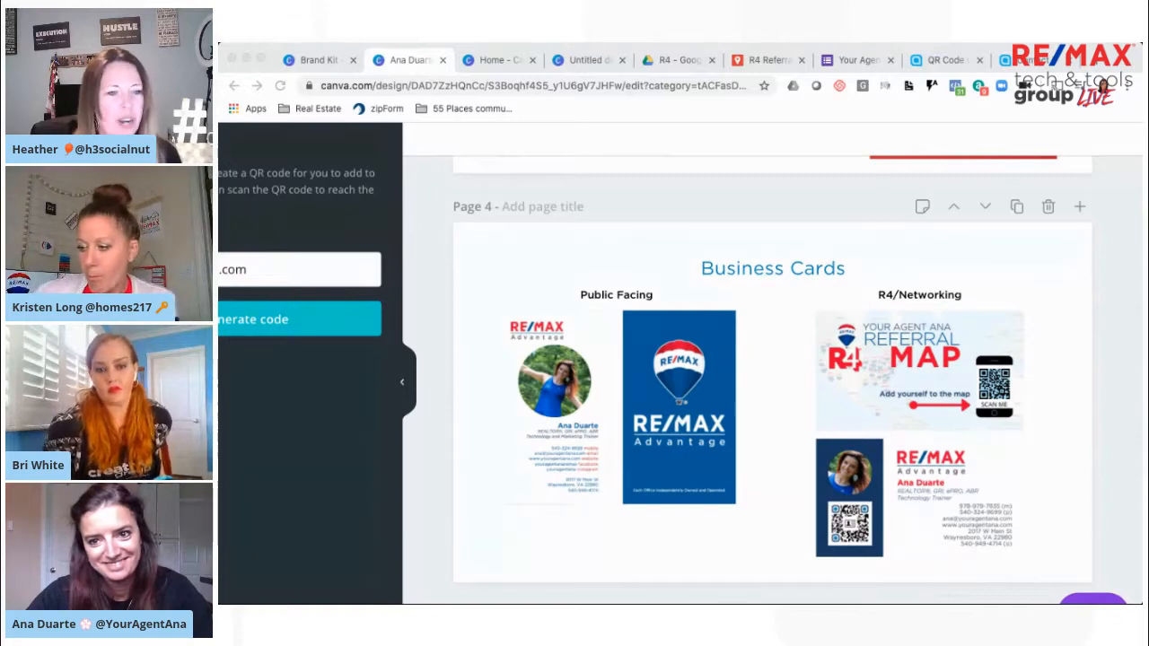
pyautogui.click(770, 349)
pyautogui.scroll(-1, 928, 341)
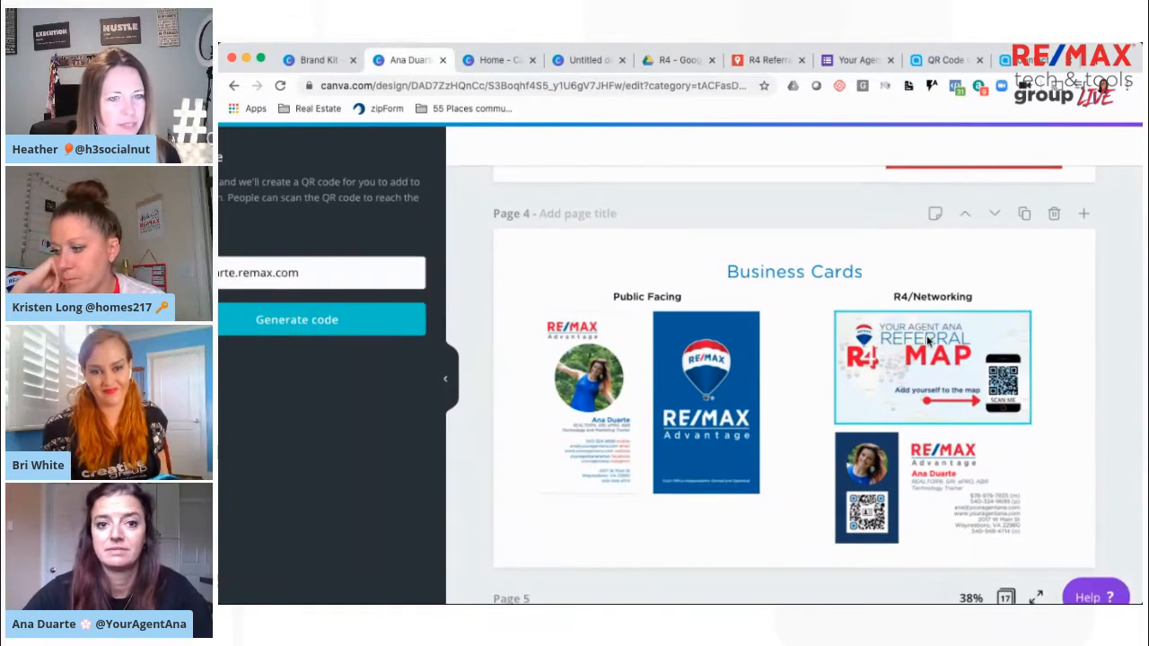
# Review pages 1 to 3 and select the lower image grid on the Office/Client Presentations page
pyautogui.scroll(10, 1087, 346)
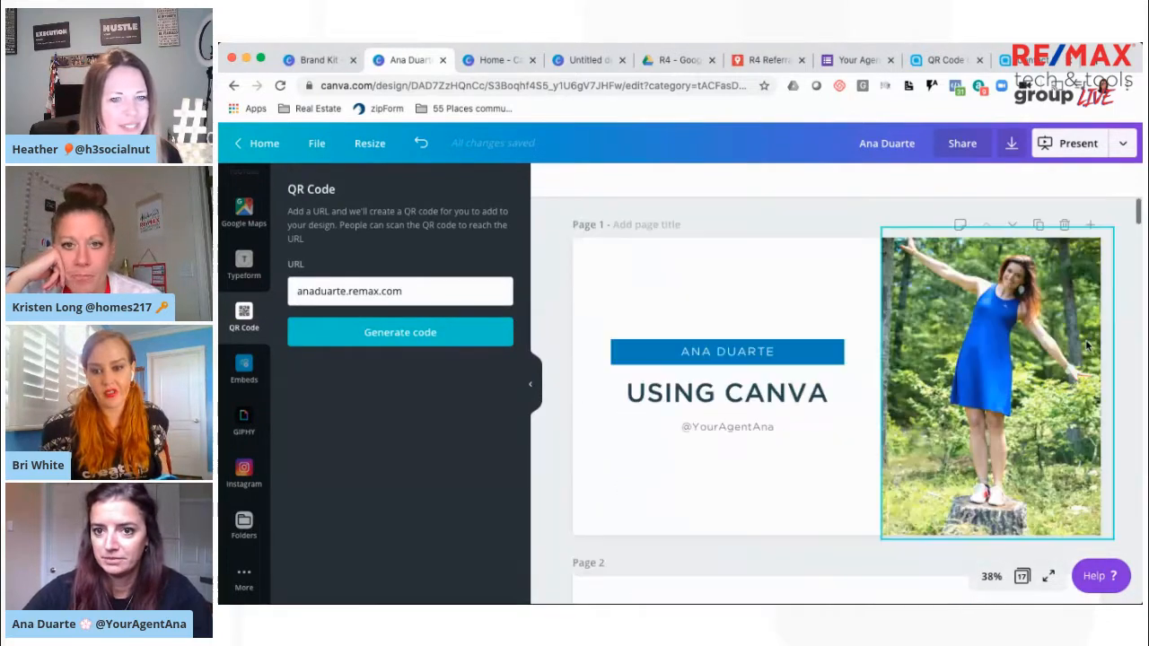
pyautogui.scroll(-6, 1086, 346)
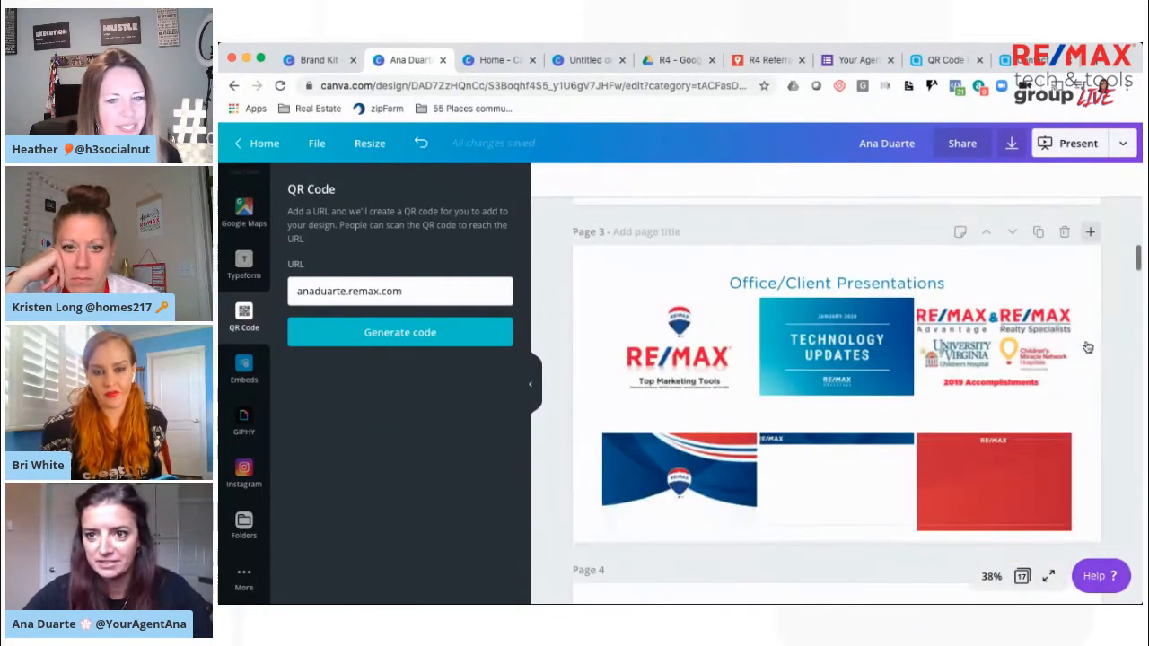
pyautogui.scroll(3, 1086, 346)
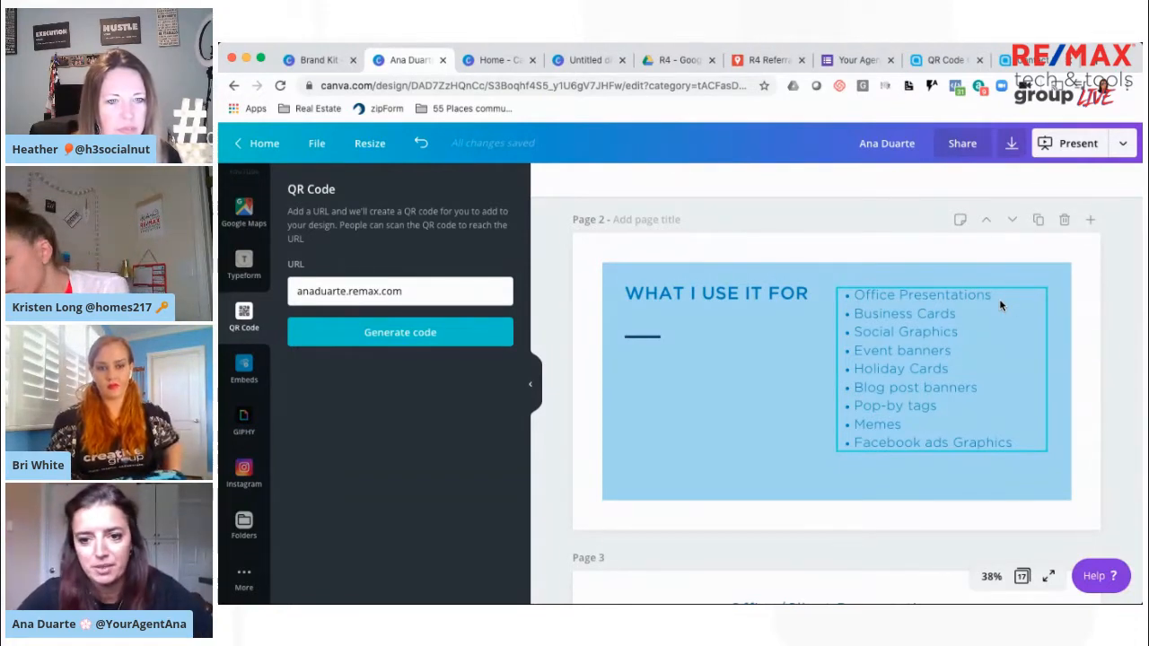
pyautogui.scroll(-3, 1011, 305)
pyautogui.scroll(-5, 1011, 308)
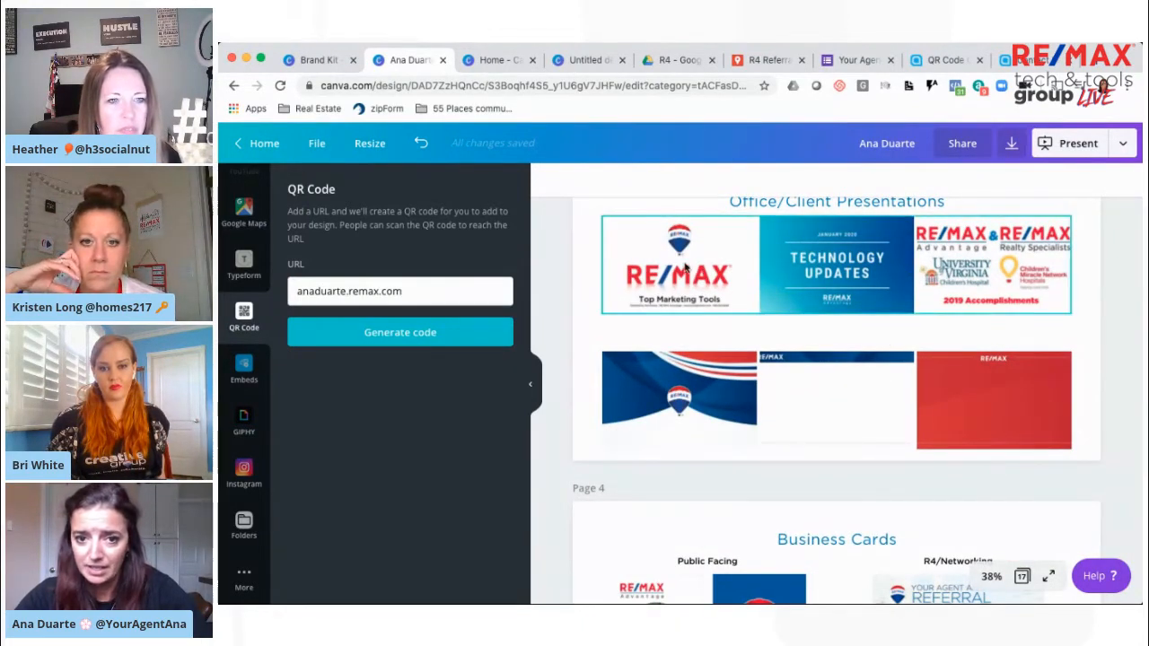
pyautogui.click(655, 390)
pyautogui.click(655, 390)
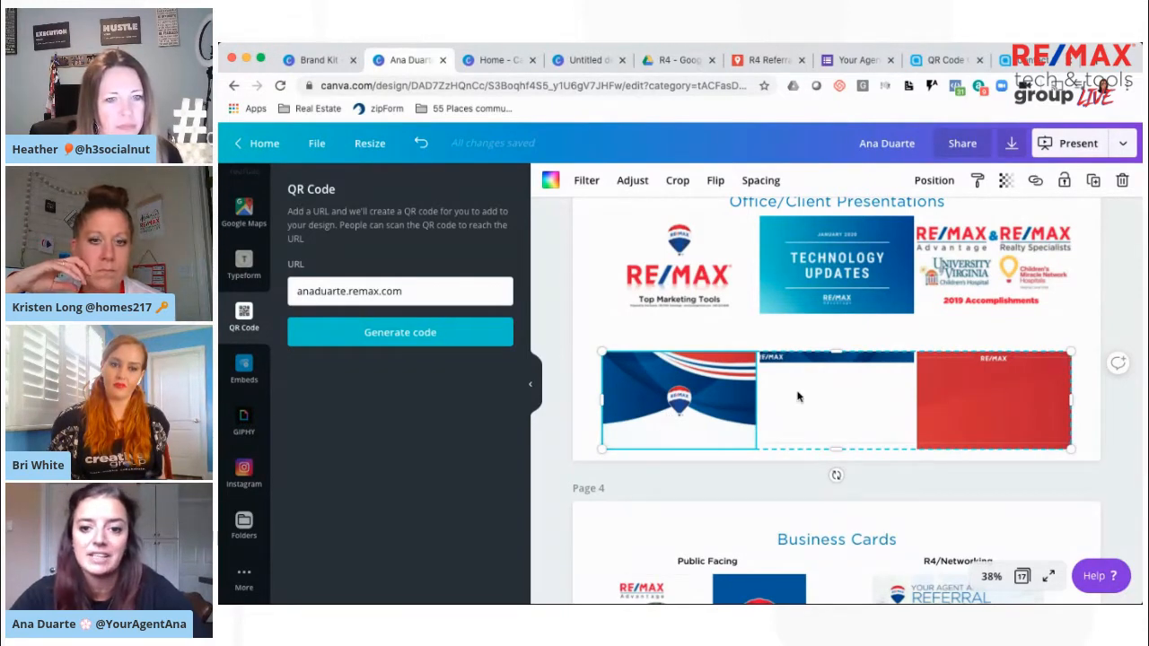
pyautogui.press('super+Tab')
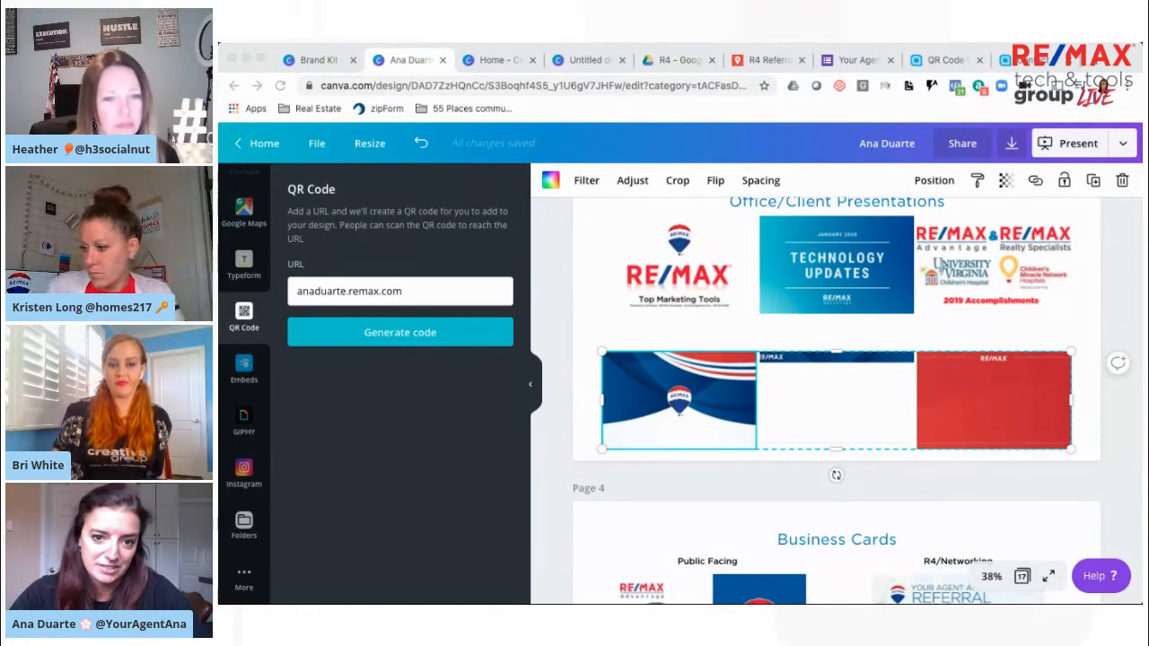
pyautogui.click(882, 393)
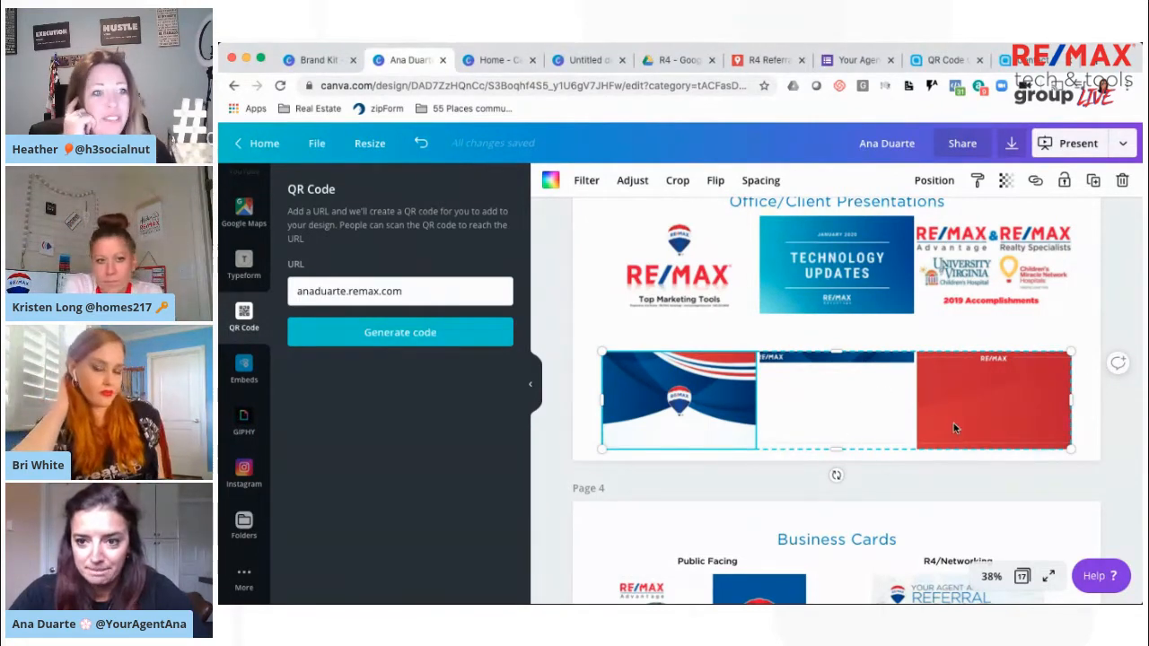
# Open the design folders and browse the list as far as the Creative Group folders
pyautogui.scroll(-5, 991, 465)
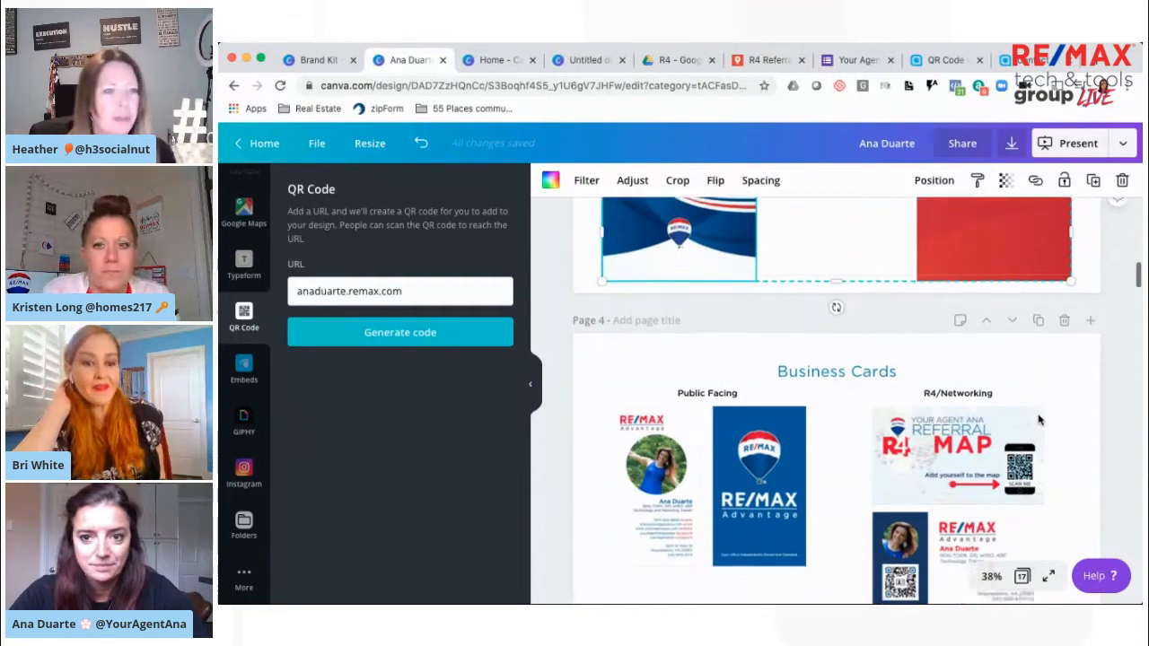
pyautogui.scroll(-3, 1038, 419)
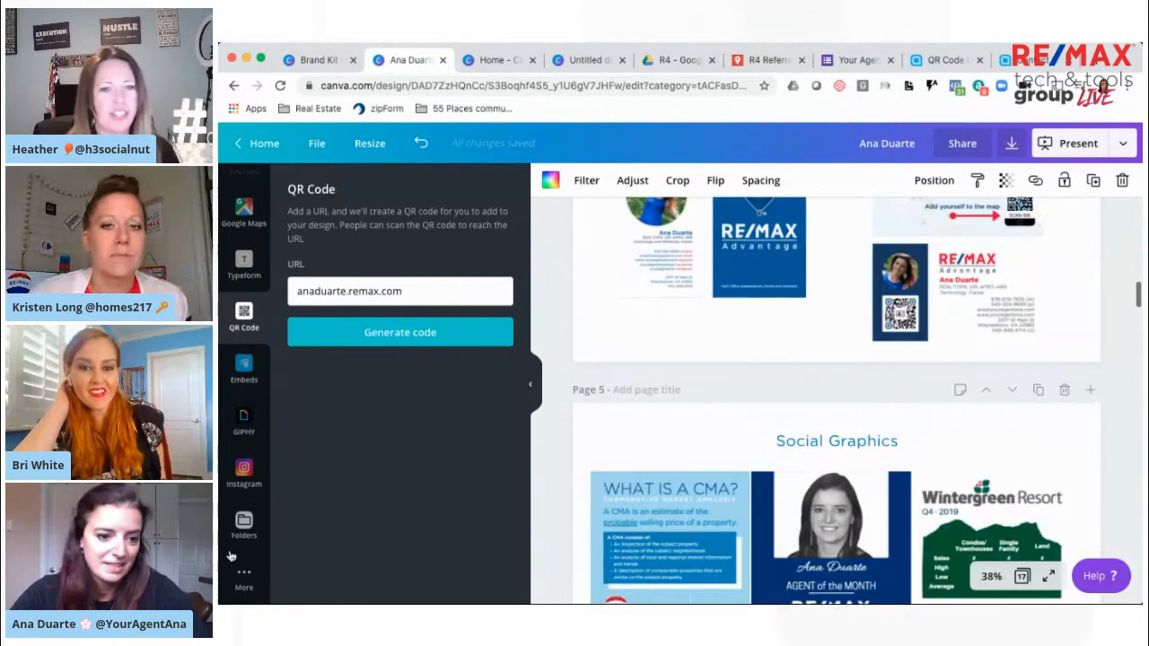
pyautogui.click(246, 525)
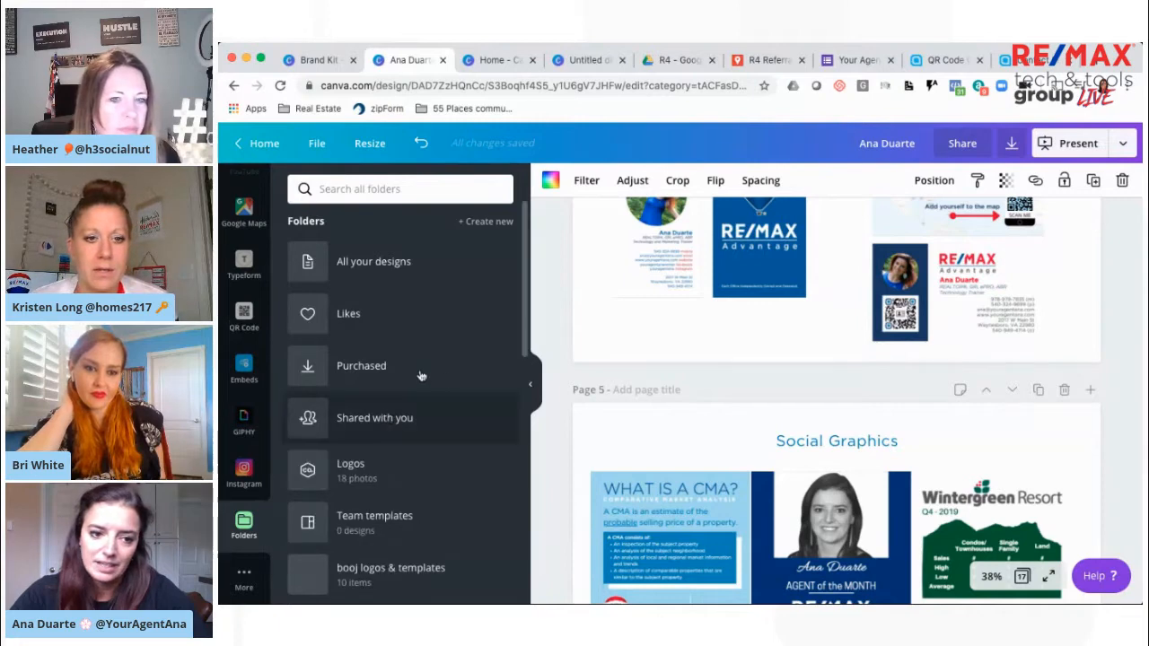
pyautogui.scroll(-1, 421, 376)
pyautogui.scroll(-2, 421, 376)
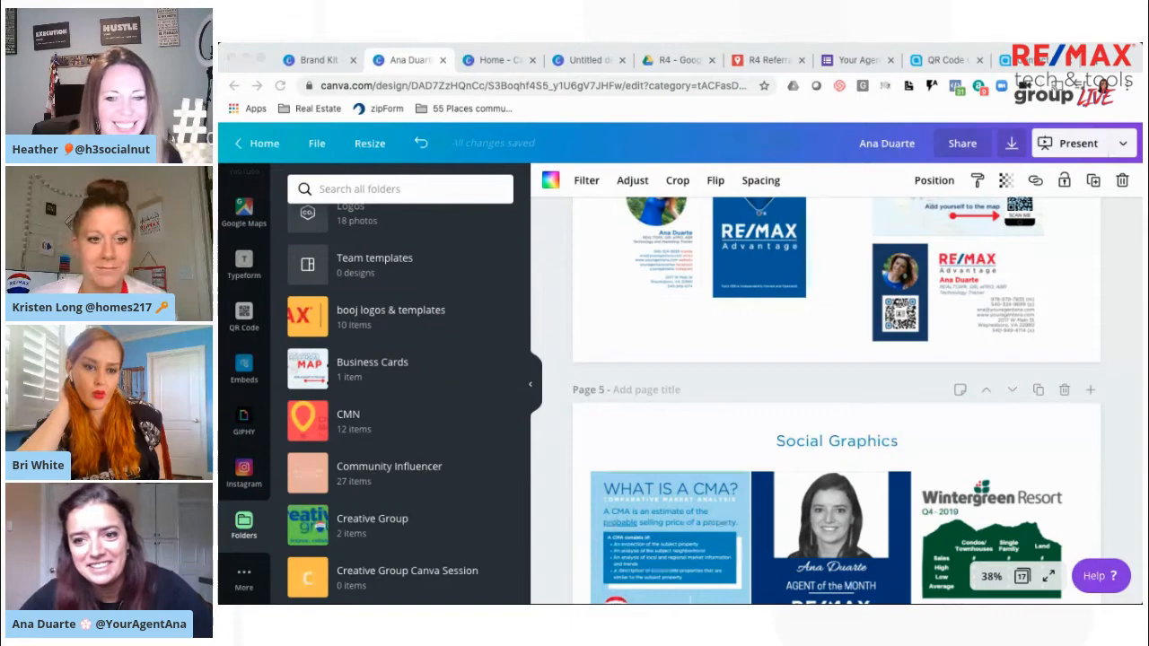
pyautogui.click(889, 152)
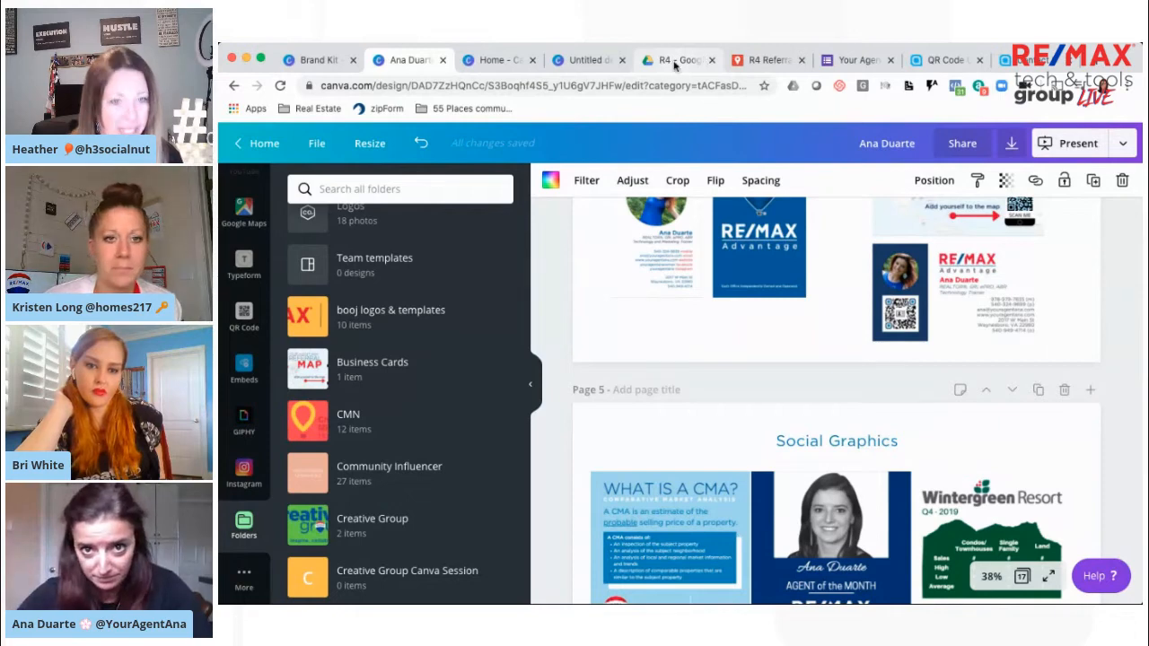
# View the R4 Referral Map sign-up form in Google Forms and return to the Business Cards page in Canva
pyautogui.click(849, 60)
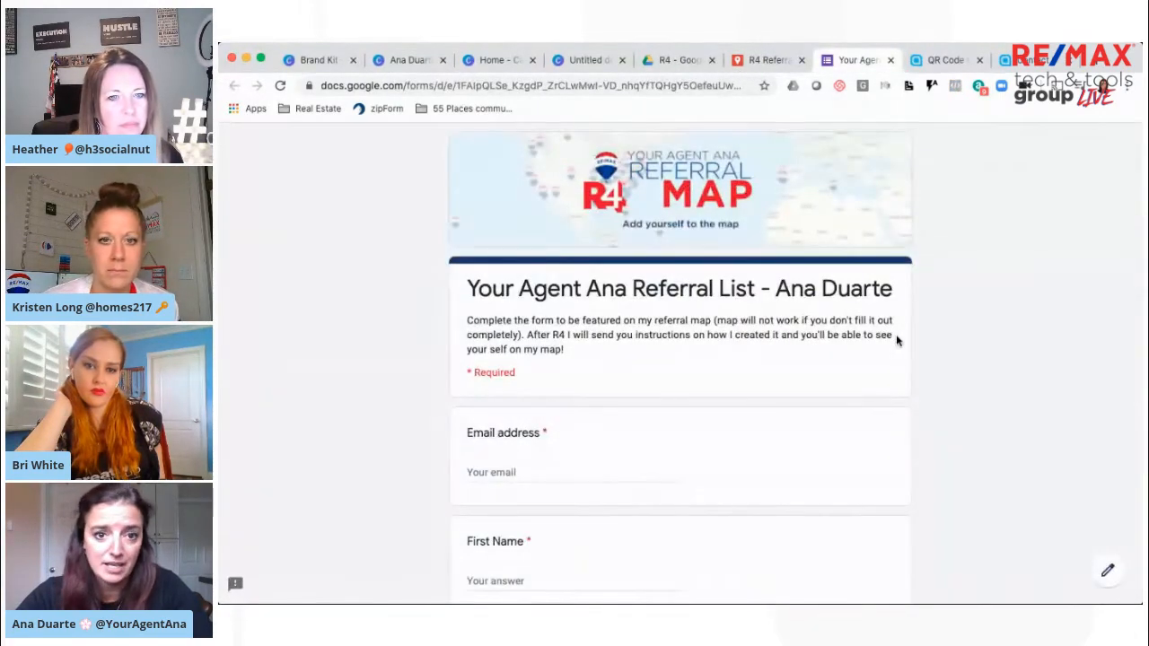
pyautogui.scroll(-1, 895, 339)
pyautogui.scroll(1, 896, 339)
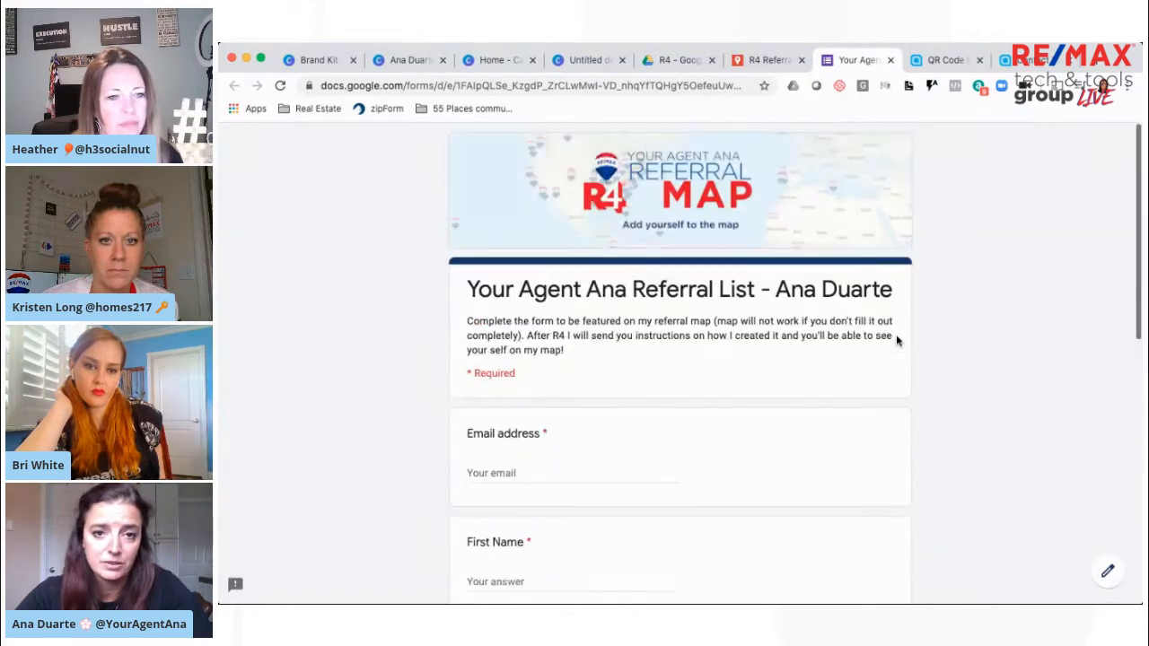
pyautogui.click(408, 60)
pyautogui.scroll(3, 942, 413)
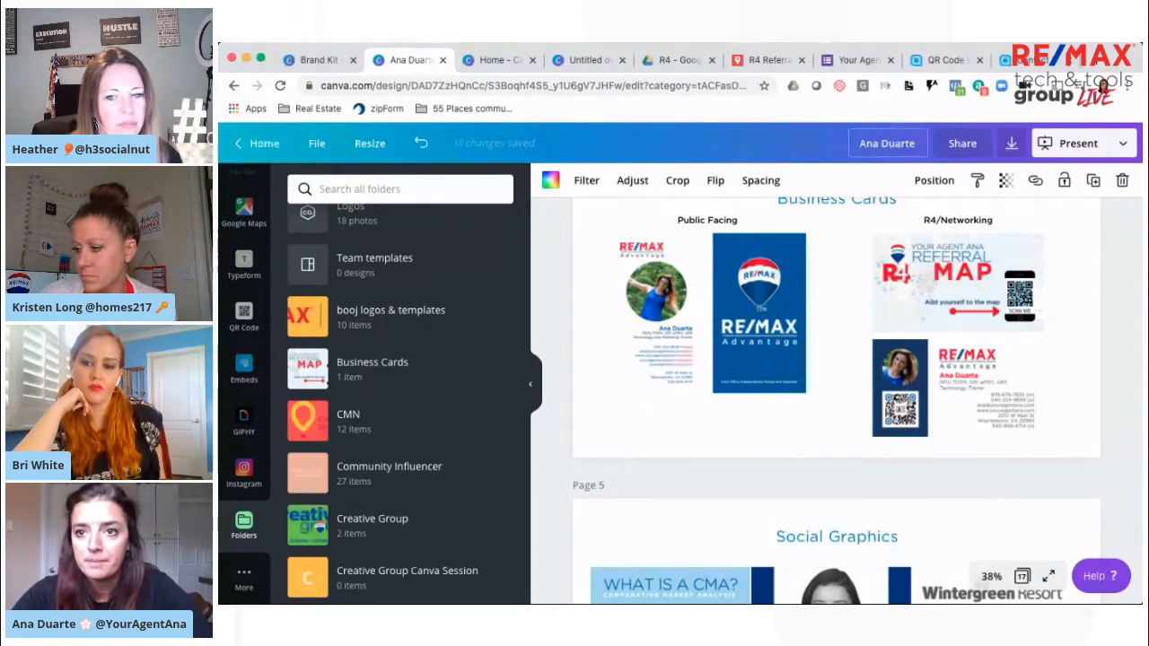
# Review the agent's online vCard page down to its download option, and return to the Business Cards page in Canva
pyautogui.click(1023, 60)
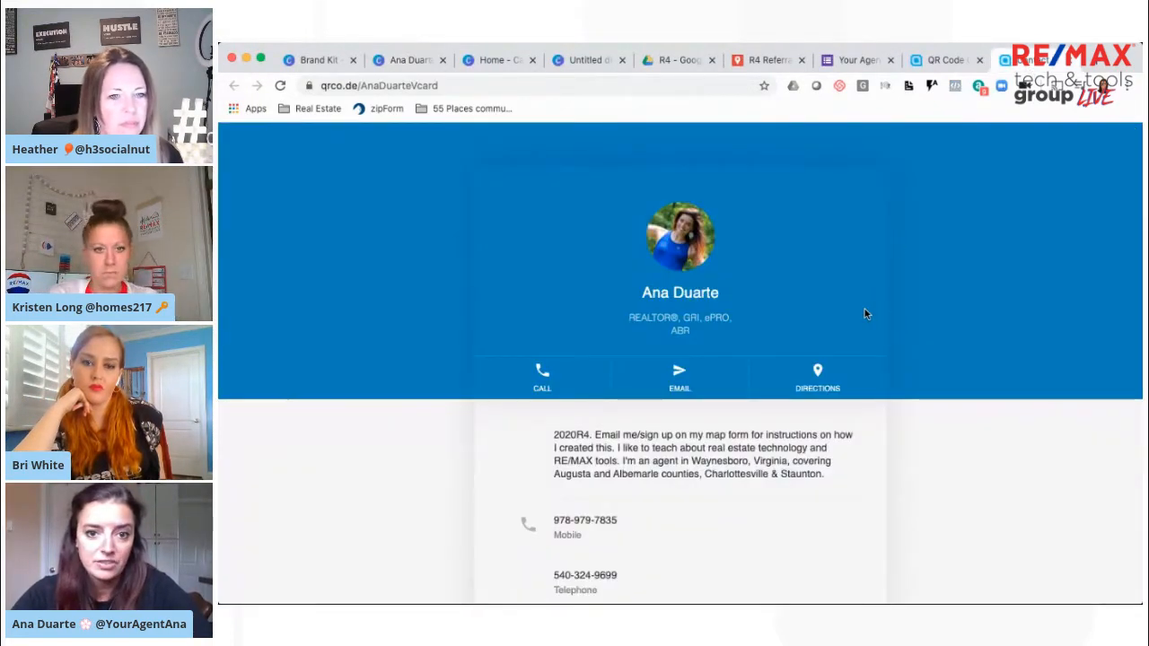
pyautogui.scroll(-2, 718, 249)
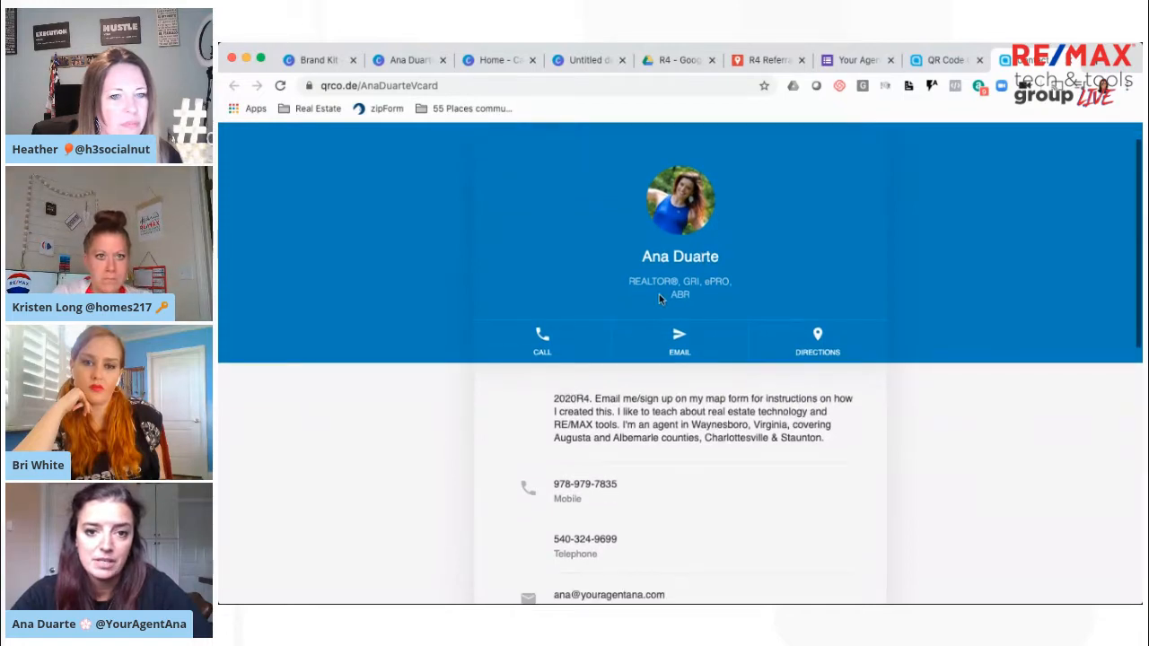
pyautogui.scroll(-3, 669, 294)
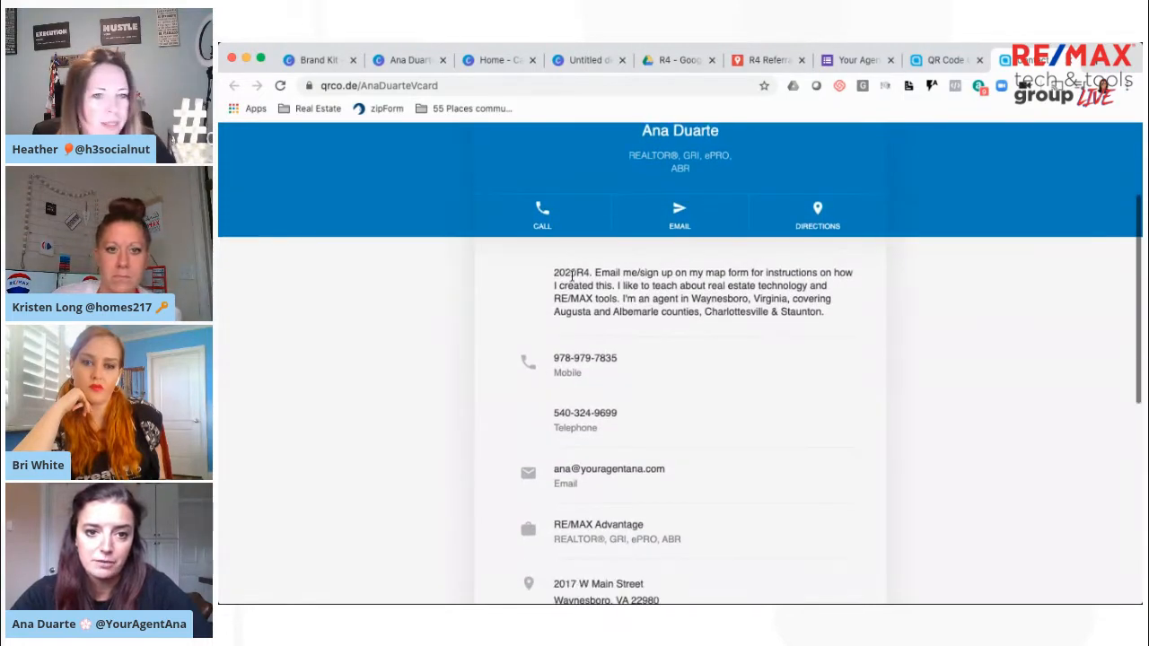
pyautogui.moveTo(554, 272); pyautogui.dragTo(592, 271)
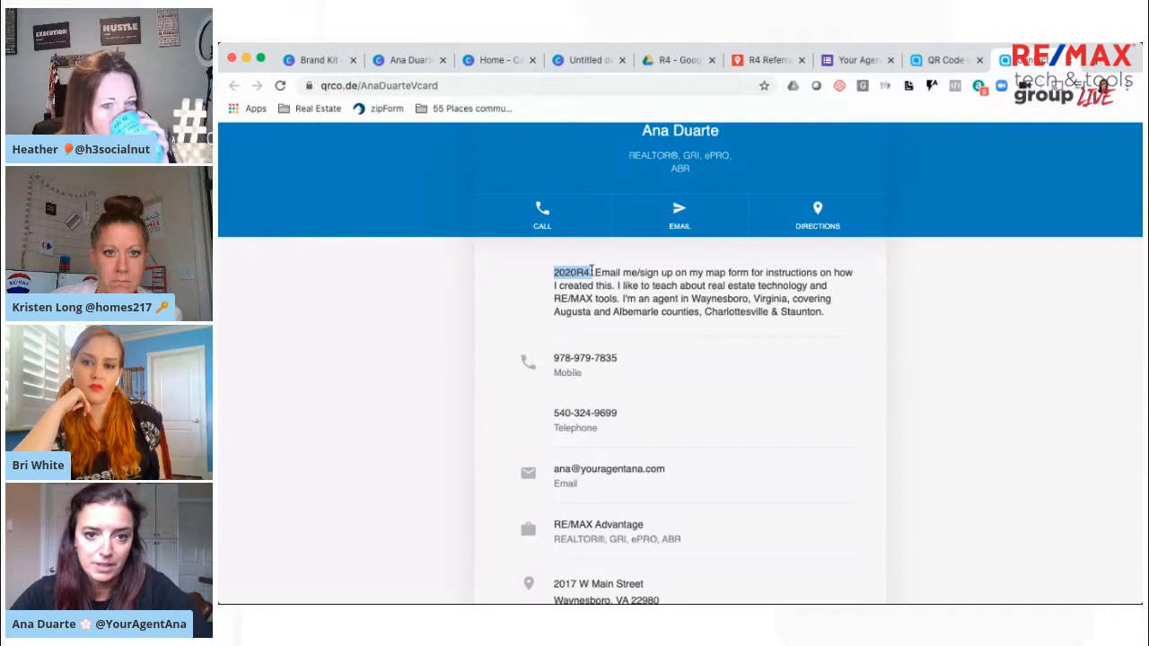
pyautogui.scroll(-8, 664, 288)
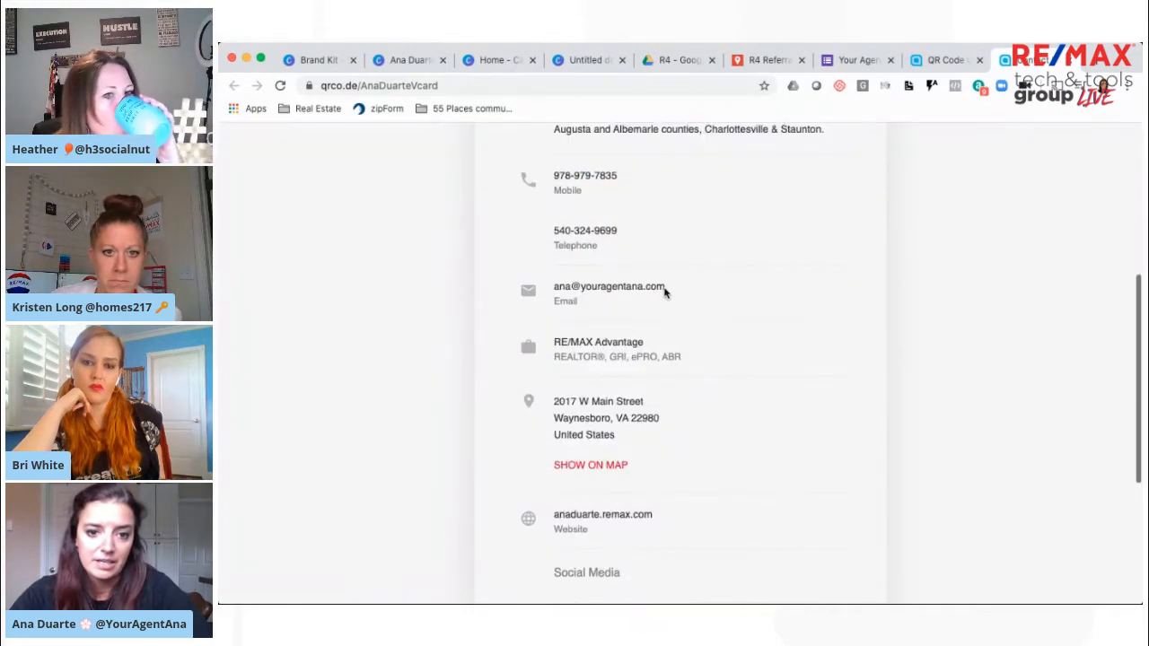
pyautogui.scroll(-2, 751, 376)
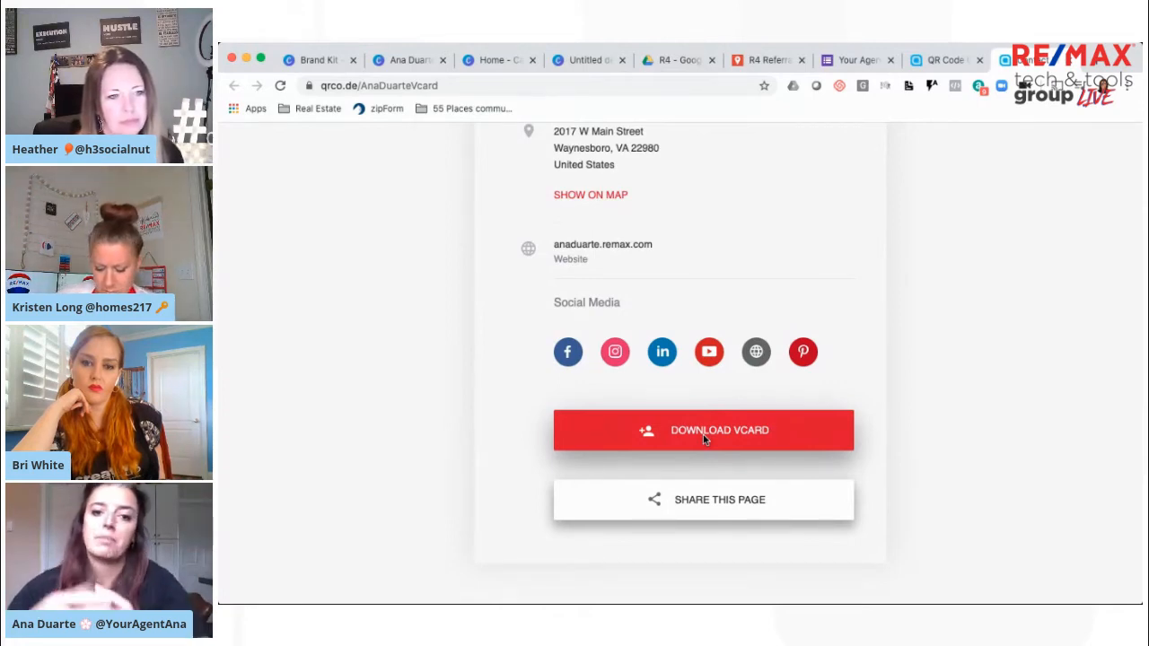
pyautogui.scroll(2, 703, 435)
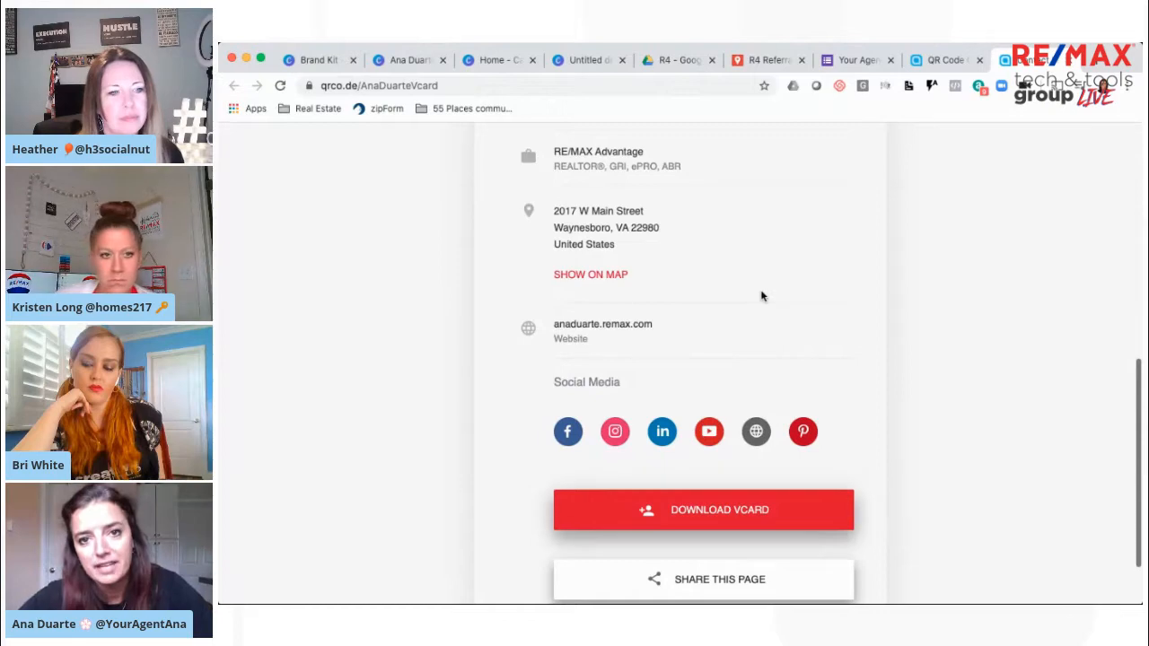
pyautogui.click(423, 61)
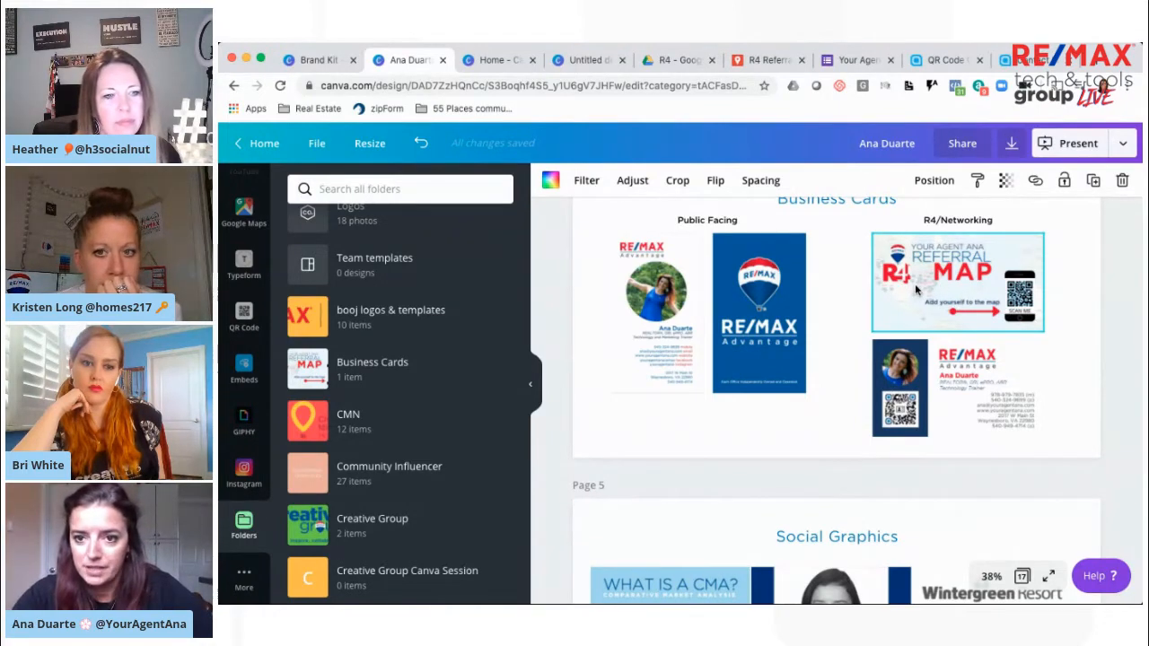
pyautogui.scroll(5, 915, 289)
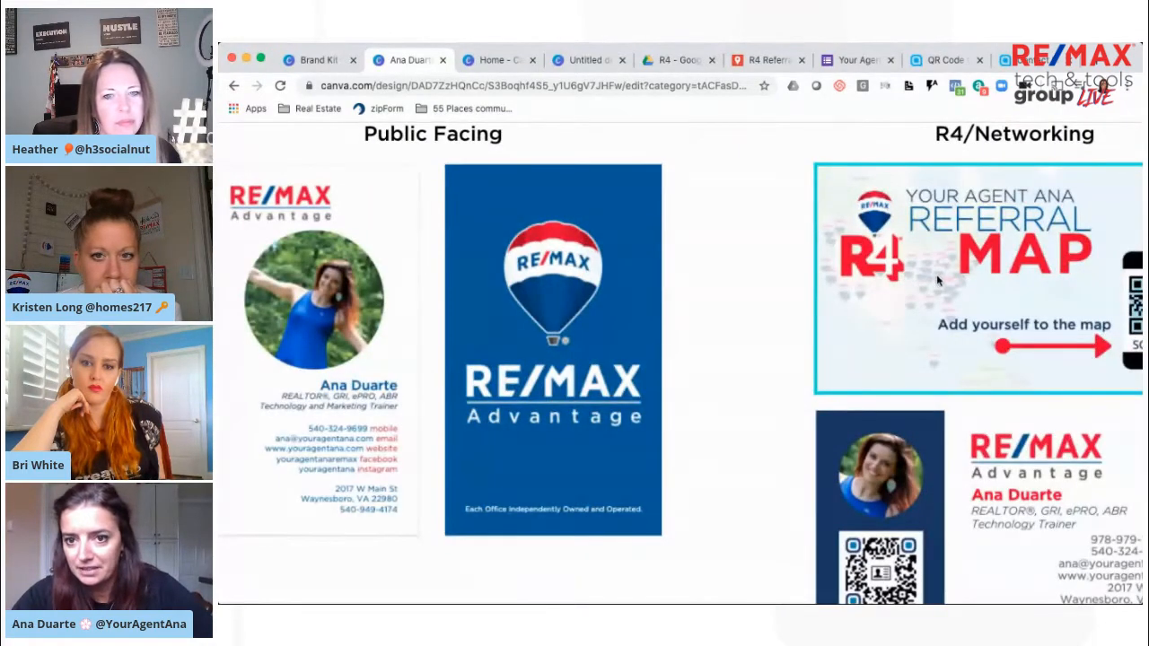
# Show the R4/Networking card's QR code, open the referral sign-up form in Google Forms, and review its fields down to What's App Number
pyautogui.hscroll(5, 930, 283)
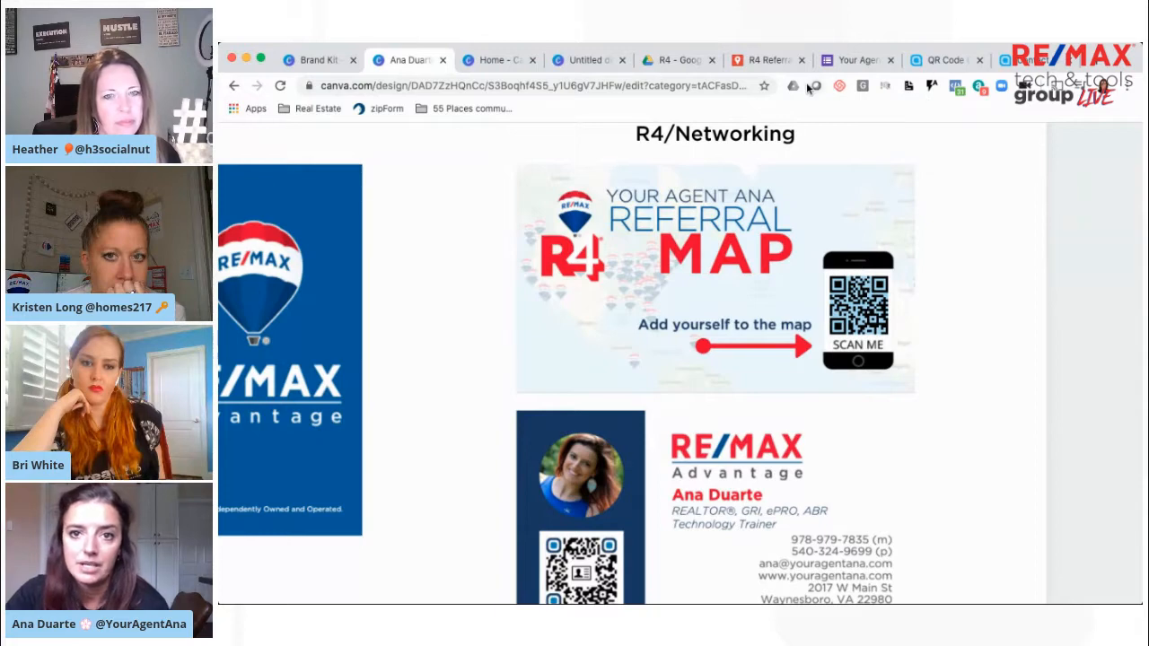
pyautogui.click(846, 63)
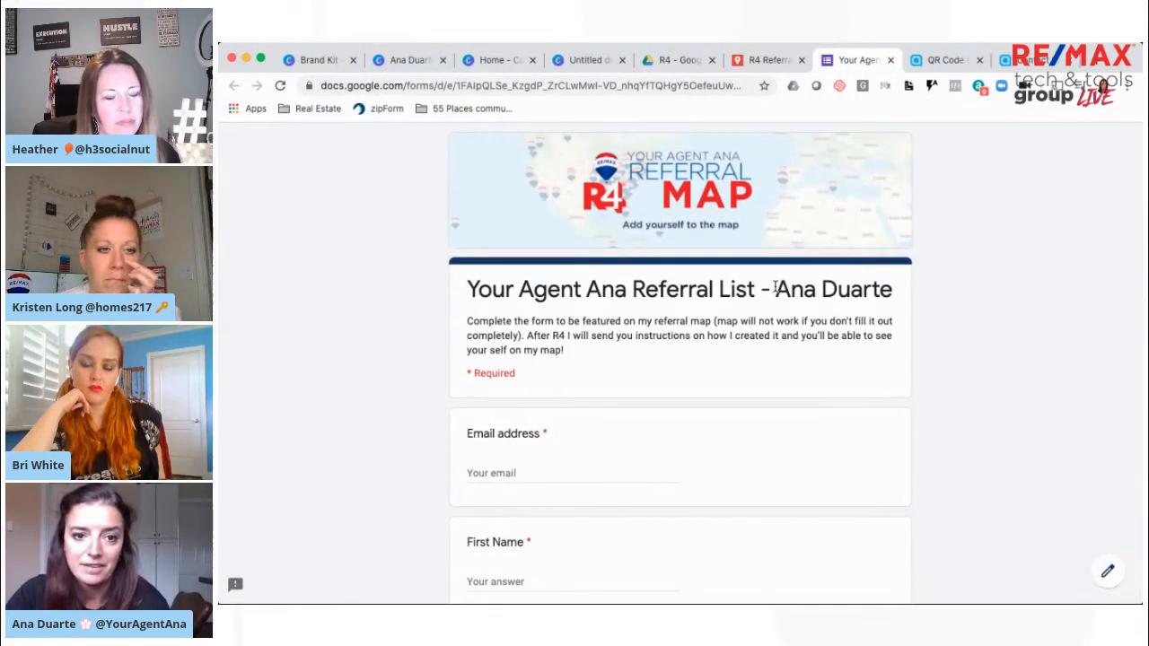
pyautogui.scroll(-2, 774, 288)
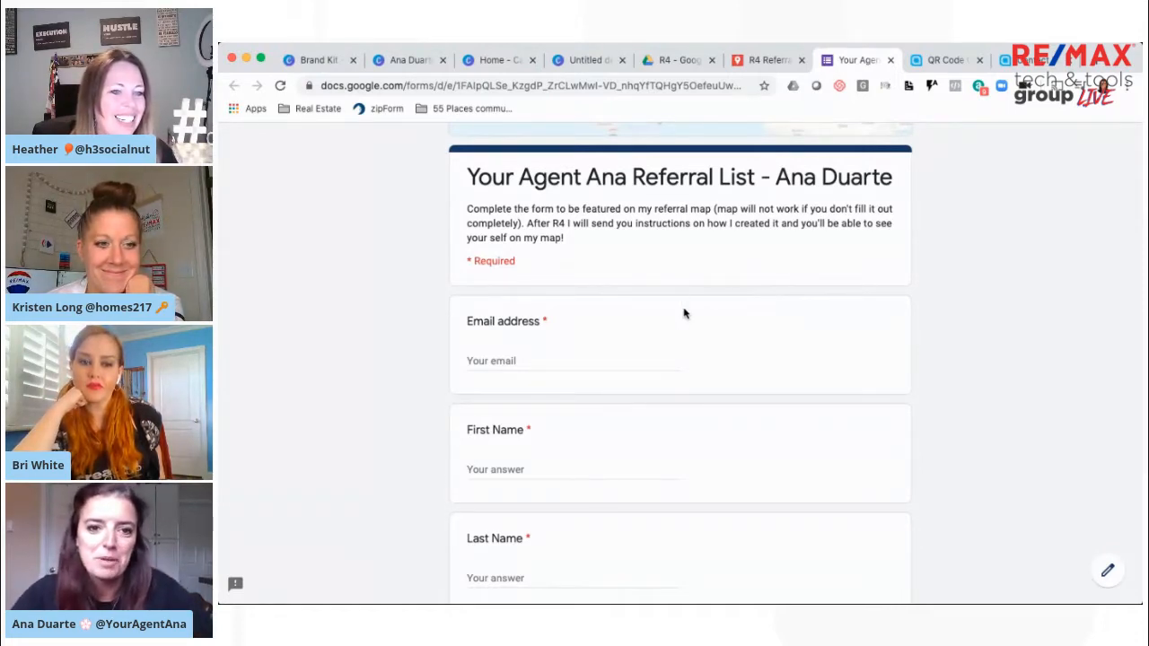
pyautogui.scroll(1, 682, 311)
pyautogui.scroll(-3, 646, 302)
pyautogui.scroll(-3, 646, 309)
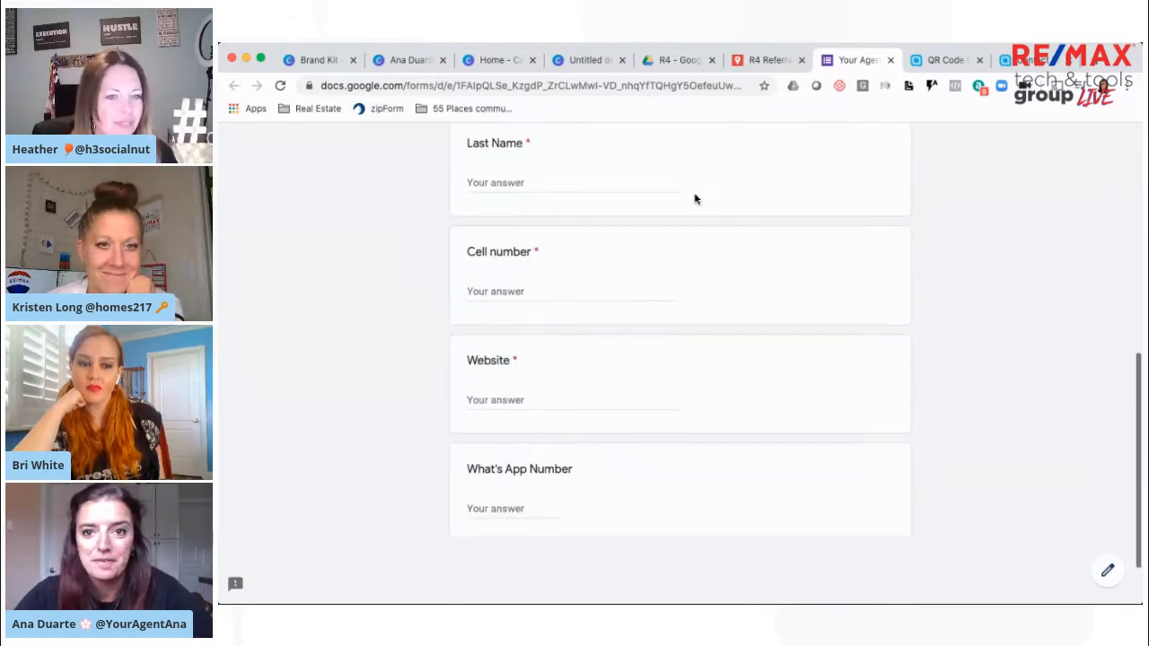
pyautogui.scroll(5, 821, 197)
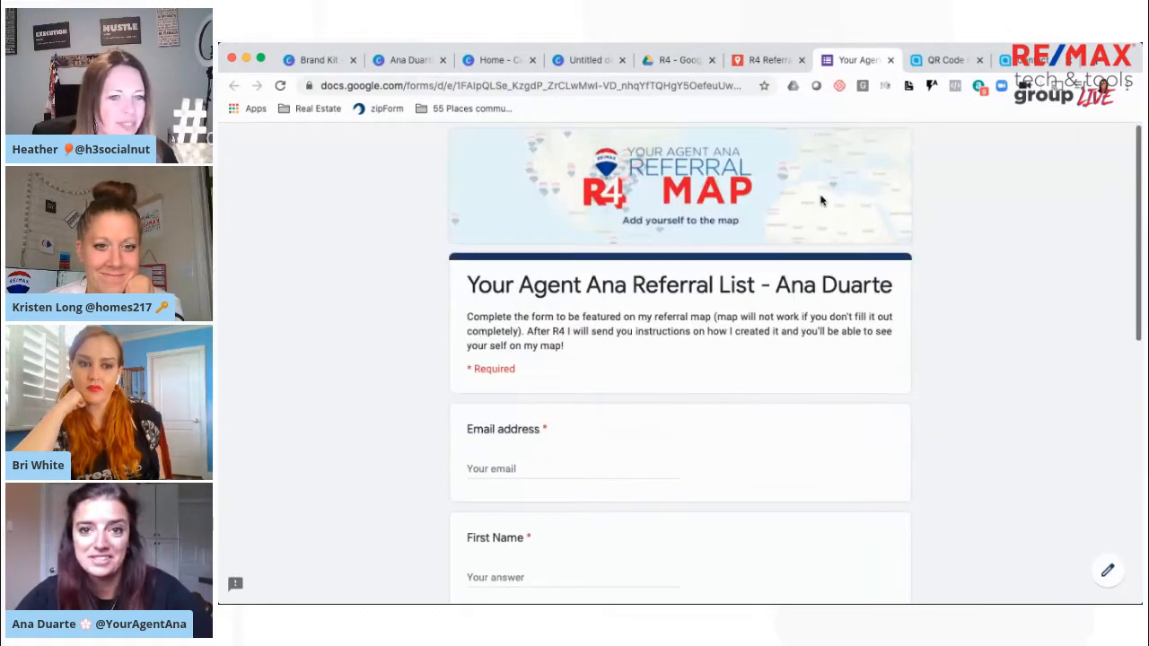
# Open the R4 Referrals Map in Google My Maps, search it for "portugal", and close the place details
pyautogui.click(758, 62)
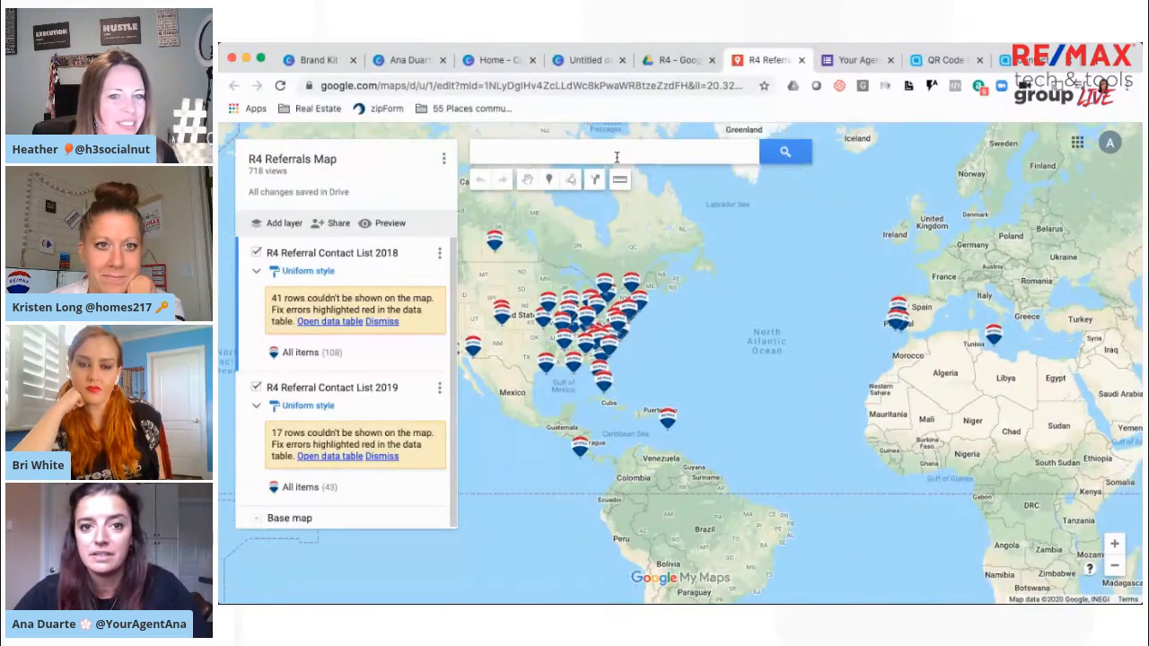
pyautogui.click(617, 156)
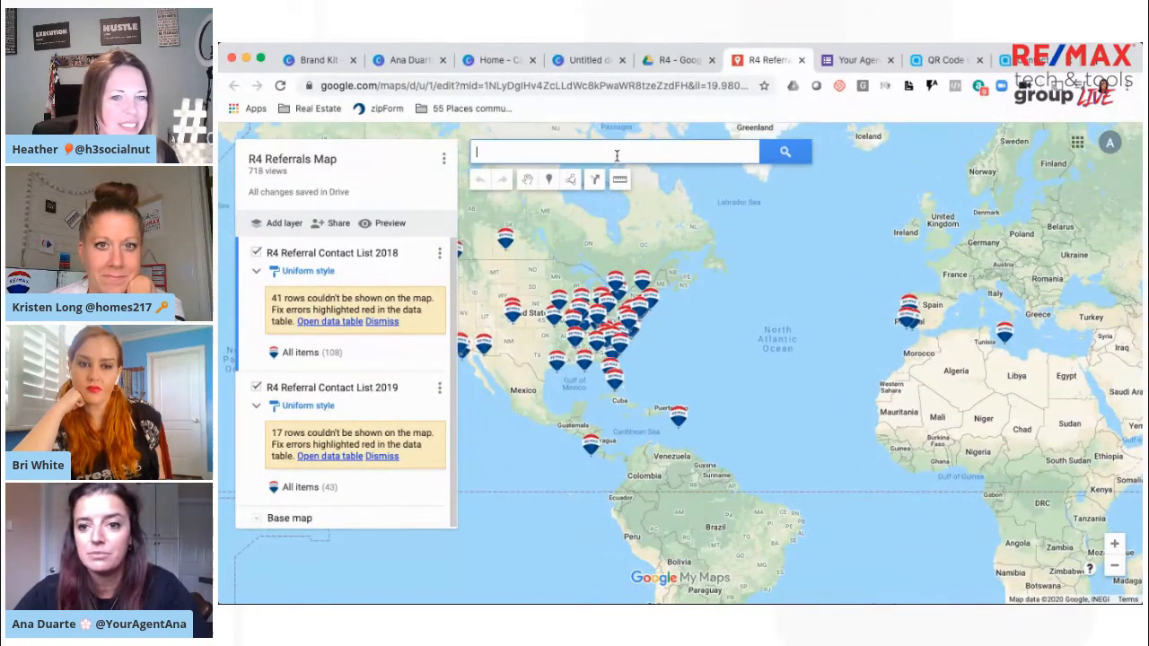
pyautogui.write('portugal')
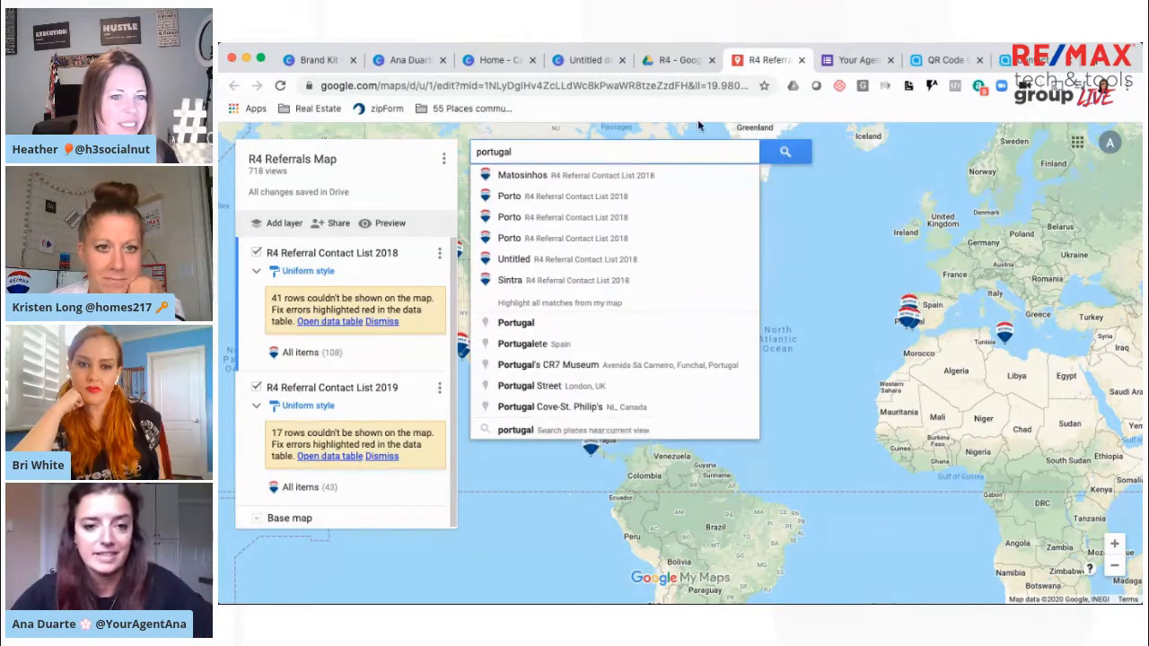
pyautogui.click(778, 156)
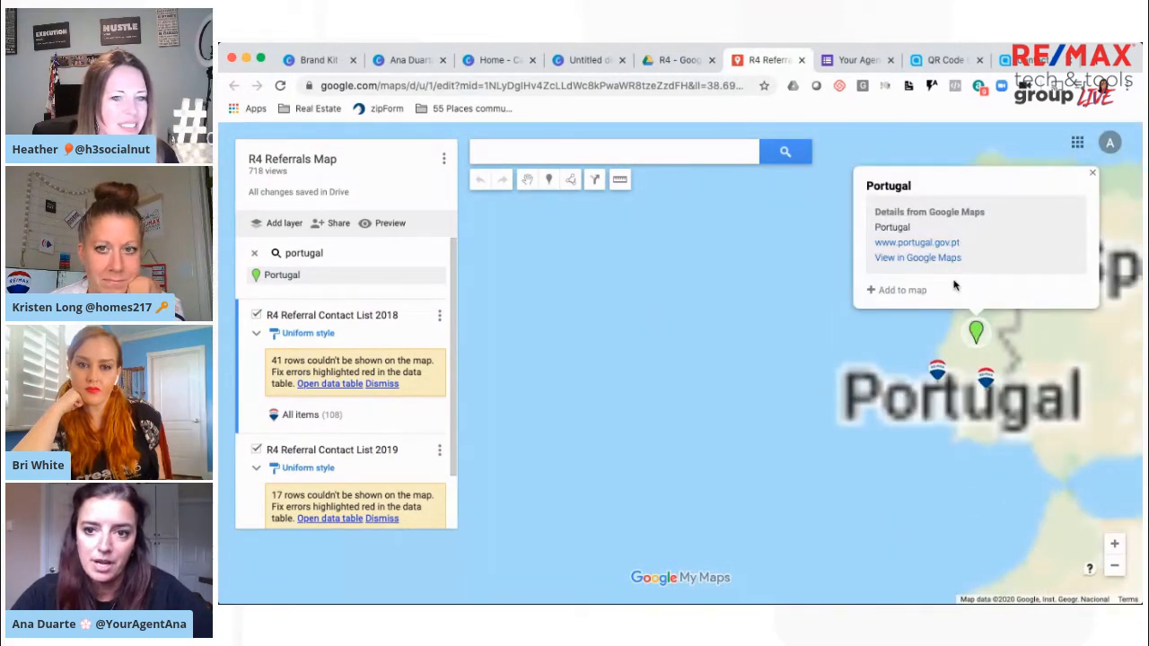
pyautogui.click(1093, 172)
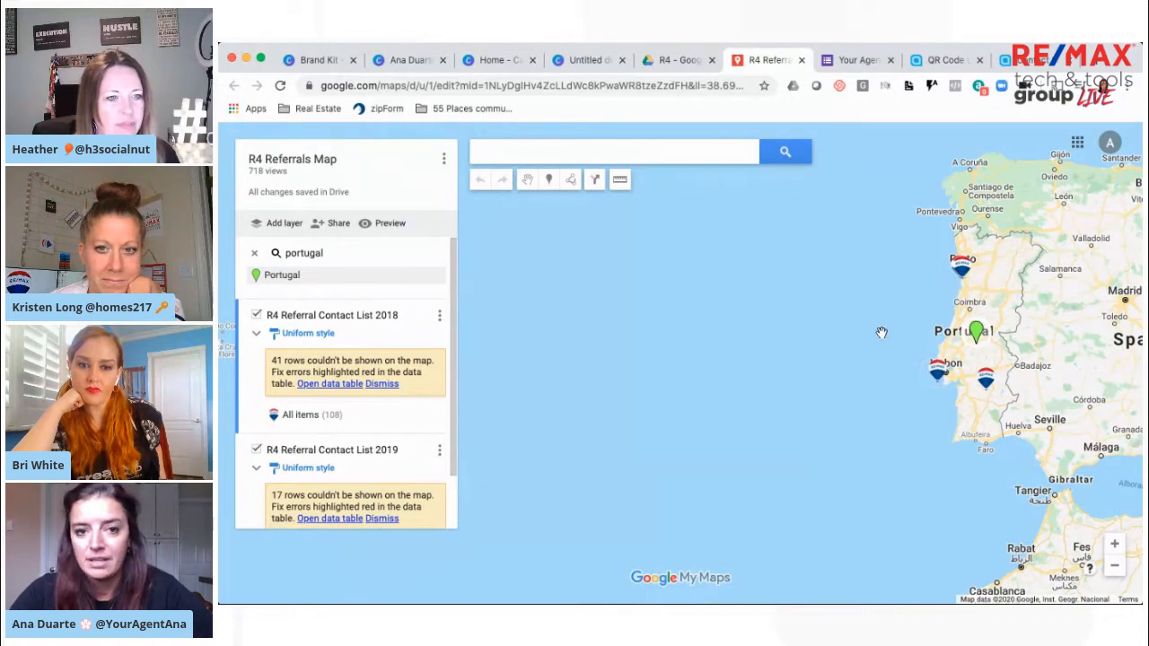
# Search the map for "st loui", open the St Louis entry from R4 Referral Contact List 2018, and return to the business cards in Canva
pyautogui.click(536, 153)
pyautogui.write('st loui')
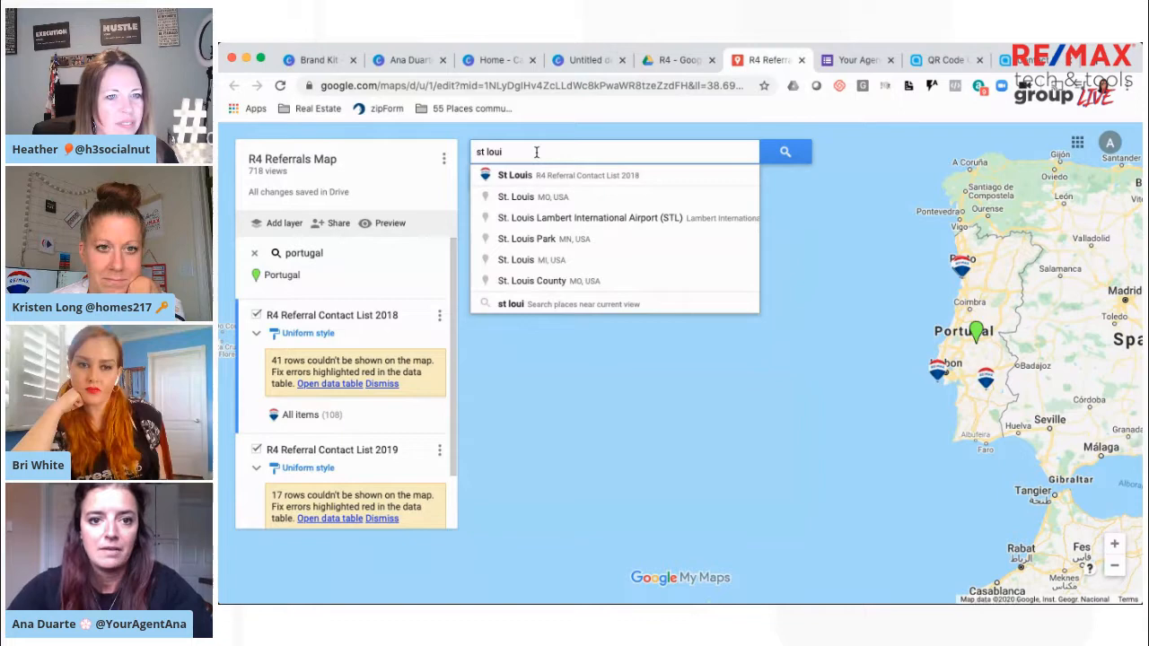
pyautogui.press('Down')
pyautogui.press('Return')
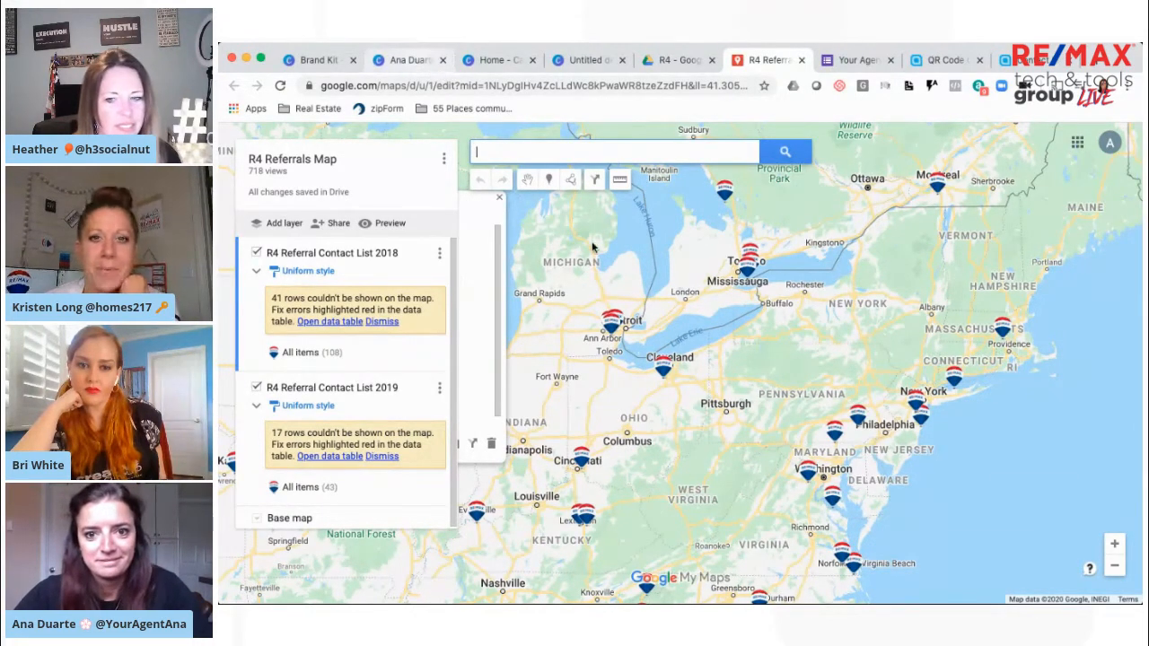
pyautogui.click(409, 60)
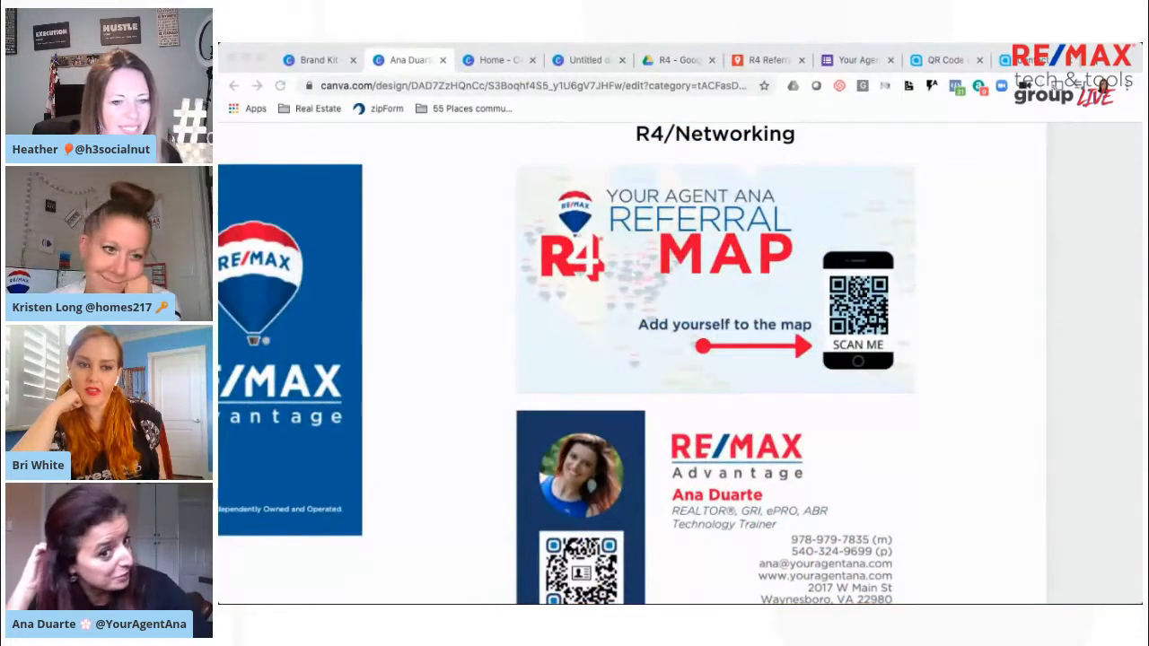
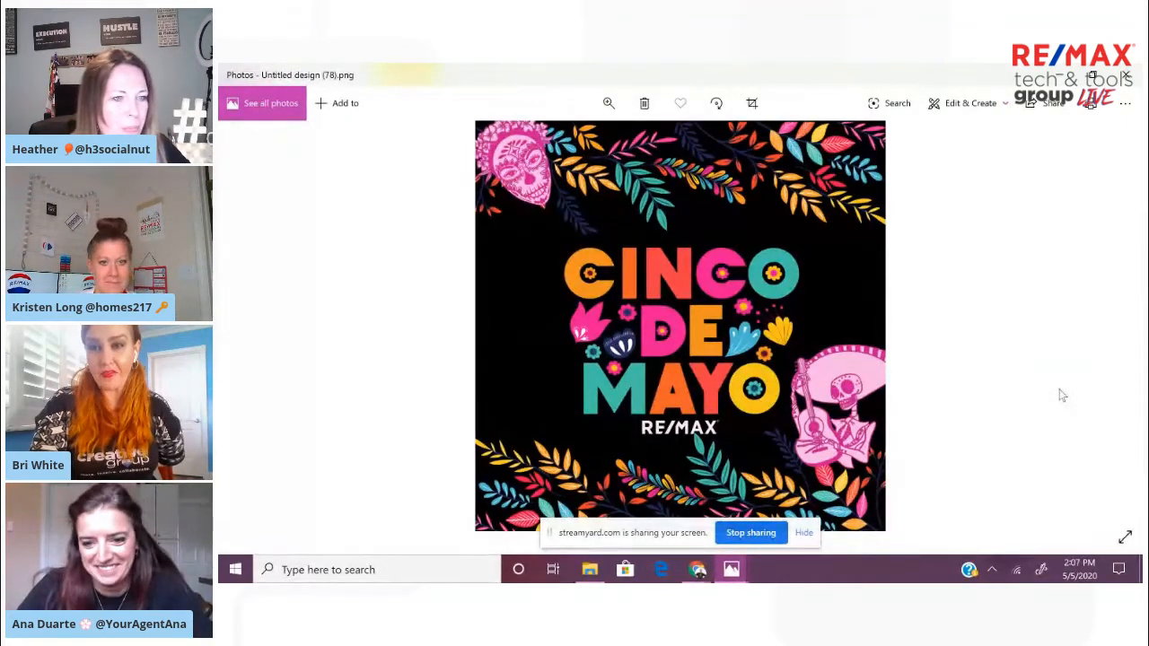
# Leave the finished Cinco de Mayo image, create a blank Social Media design in Canva, and name it "Cinco"
pyautogui.click(1057, 77)
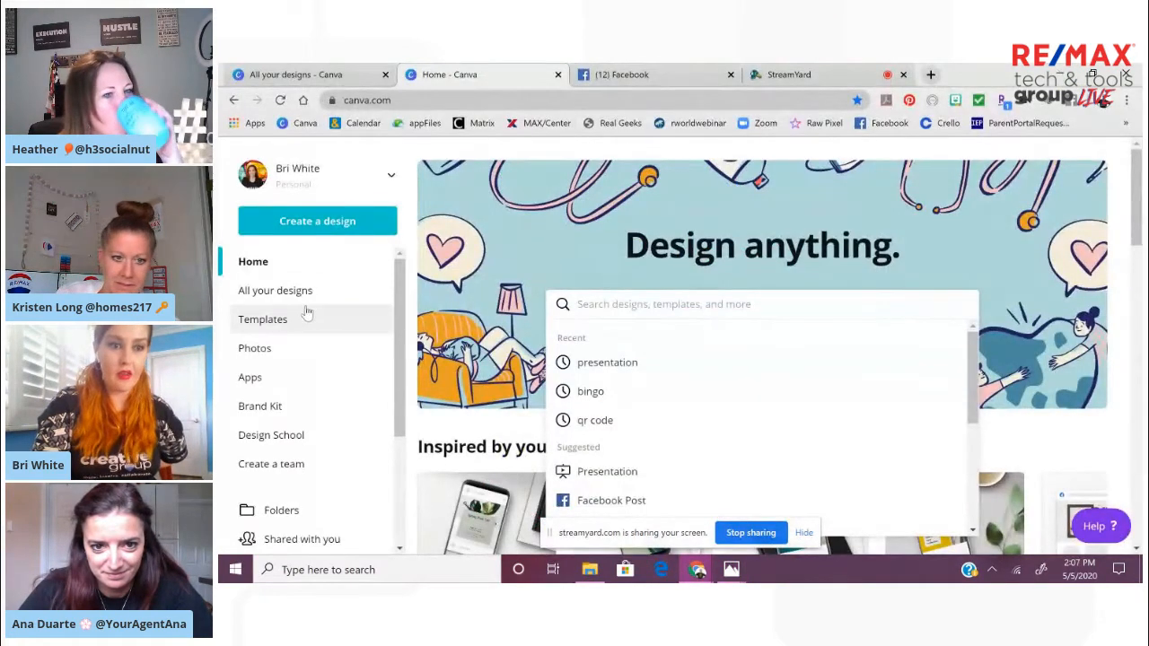
pyautogui.click(344, 224)
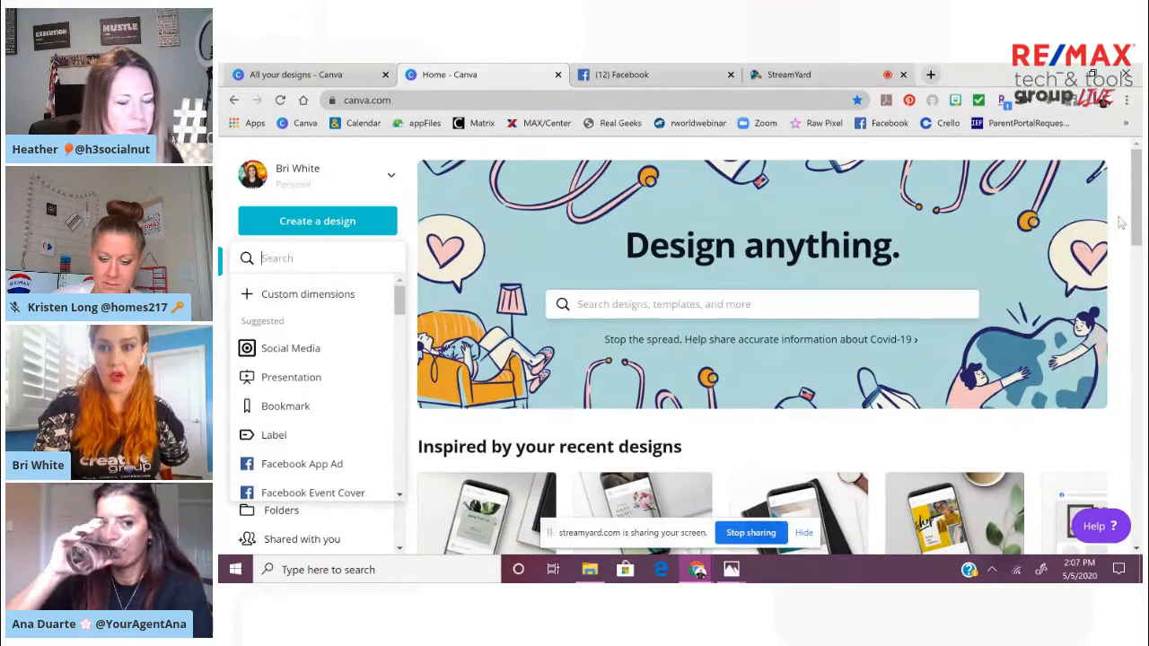
pyautogui.moveTo(1137, 214); pyautogui.dragTo(1141, 248)
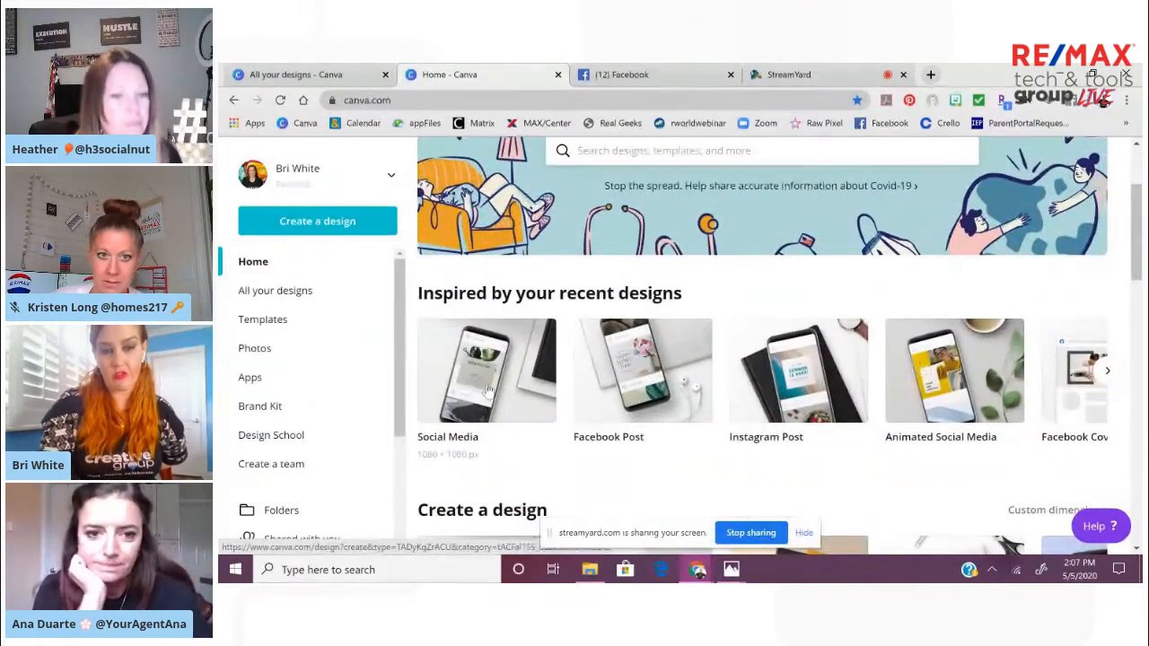
pyautogui.click(489, 387)
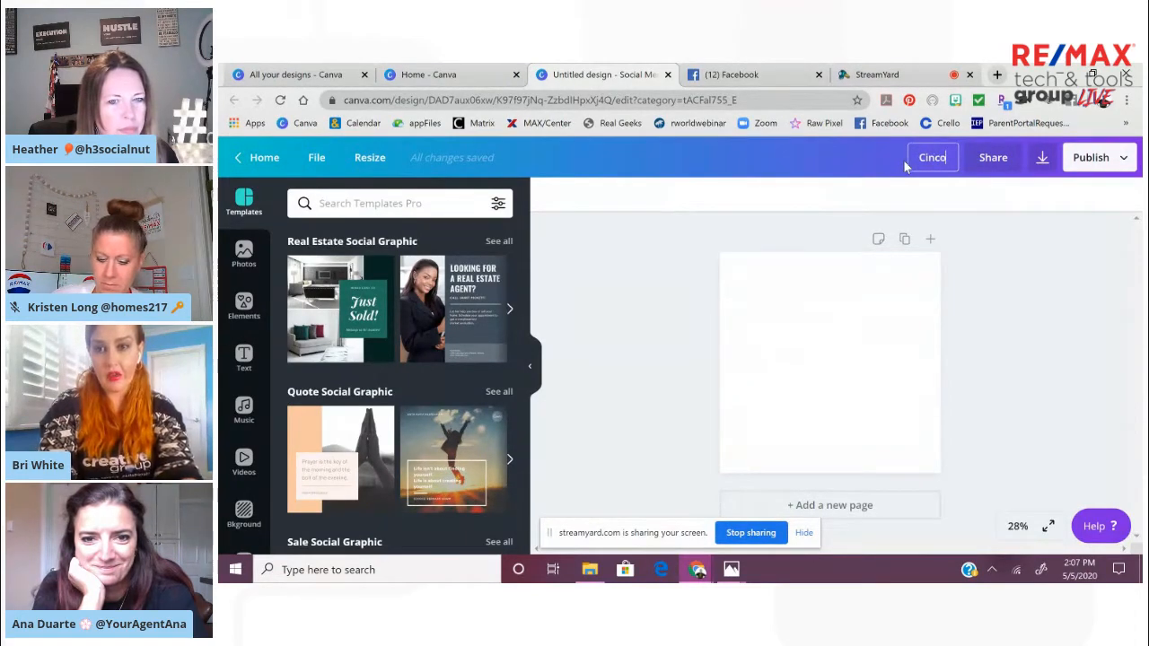
pyautogui.press('Return')
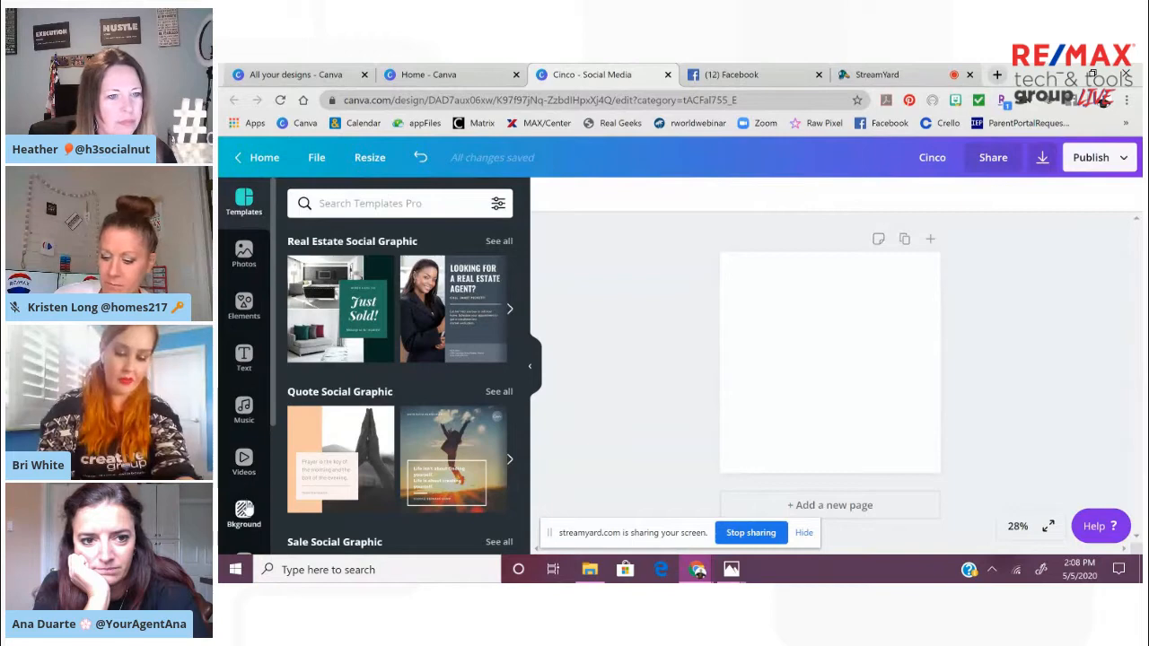
# Set the blank page's background to the black brand color
pyautogui.click(244, 511)
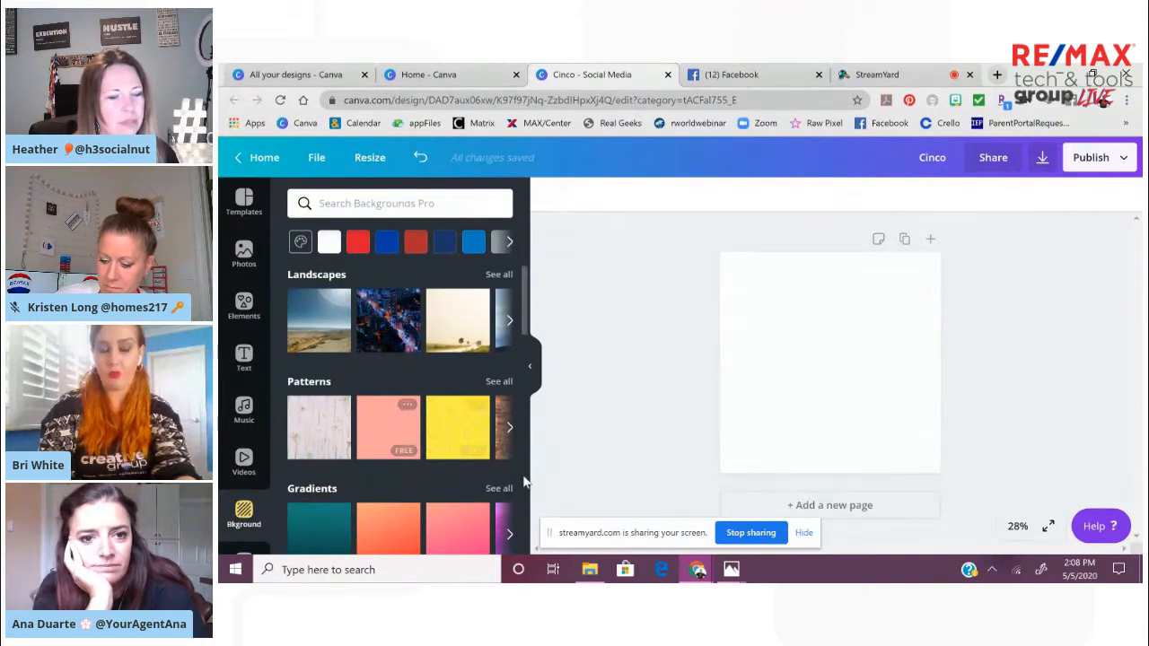
pyautogui.click(817, 366)
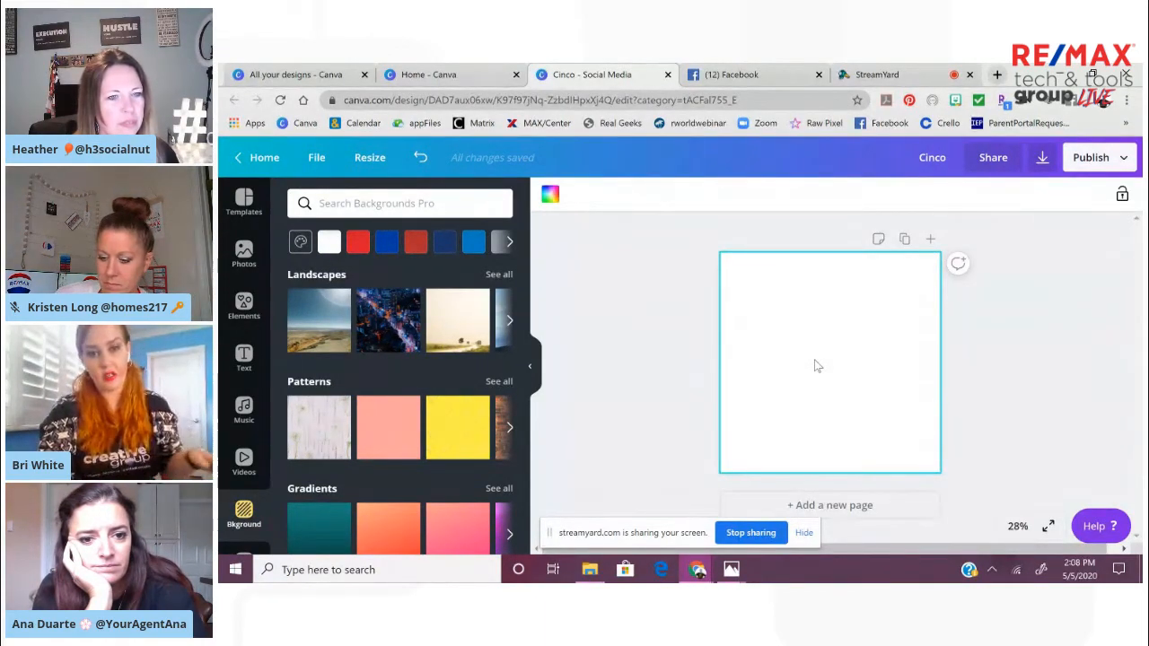
pyautogui.click(549, 197)
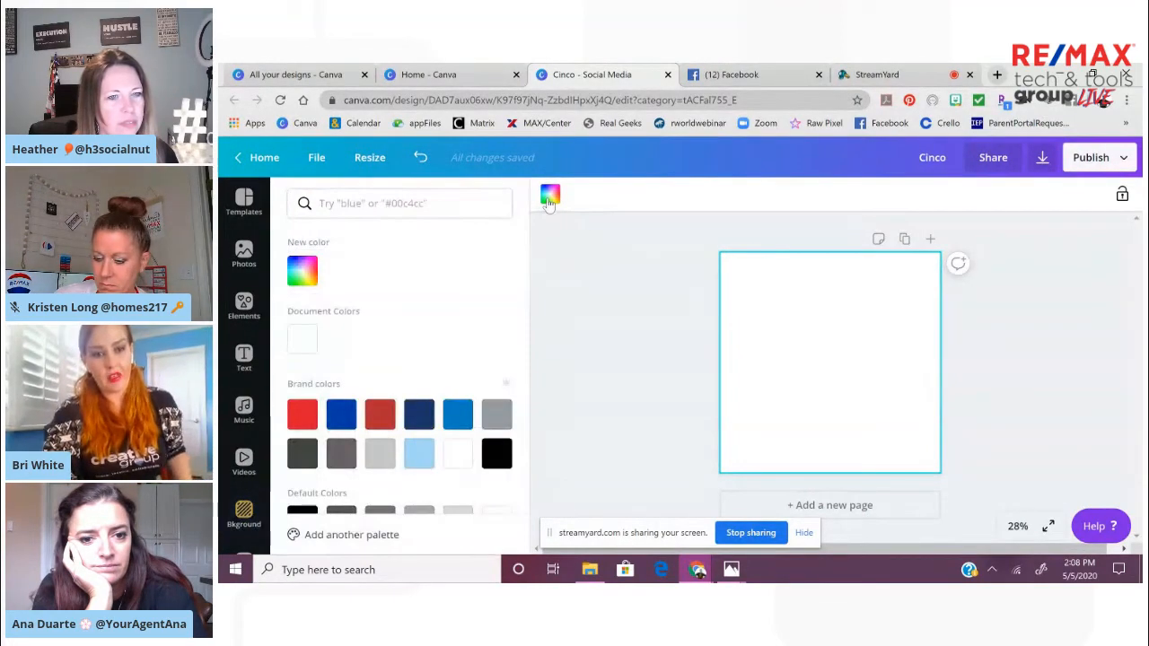
pyautogui.click(496, 453)
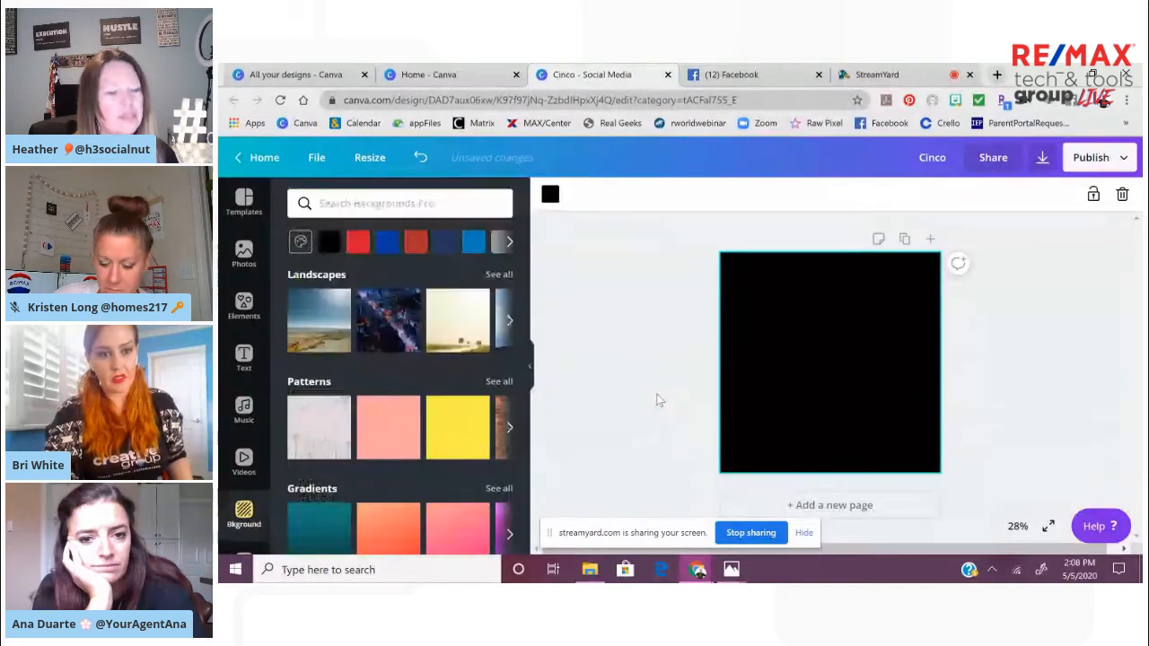
pyautogui.click(659, 398)
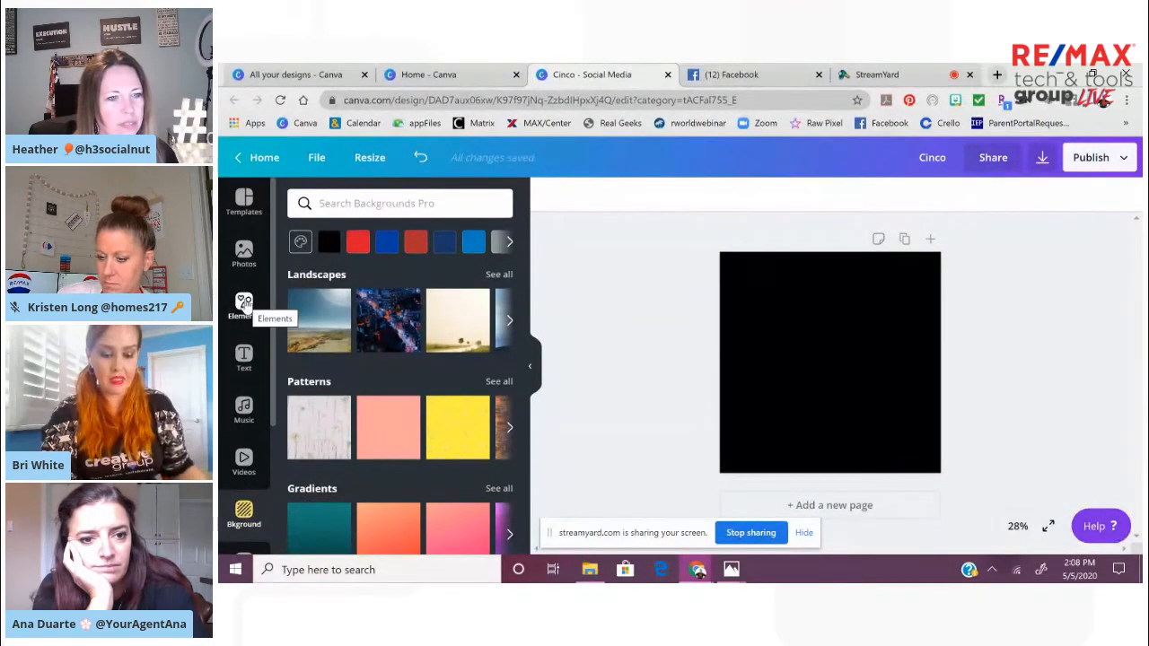
# Search the elements for "cinco de mayo" and browse to the colorful floral lettering designs
pyautogui.click(244, 305)
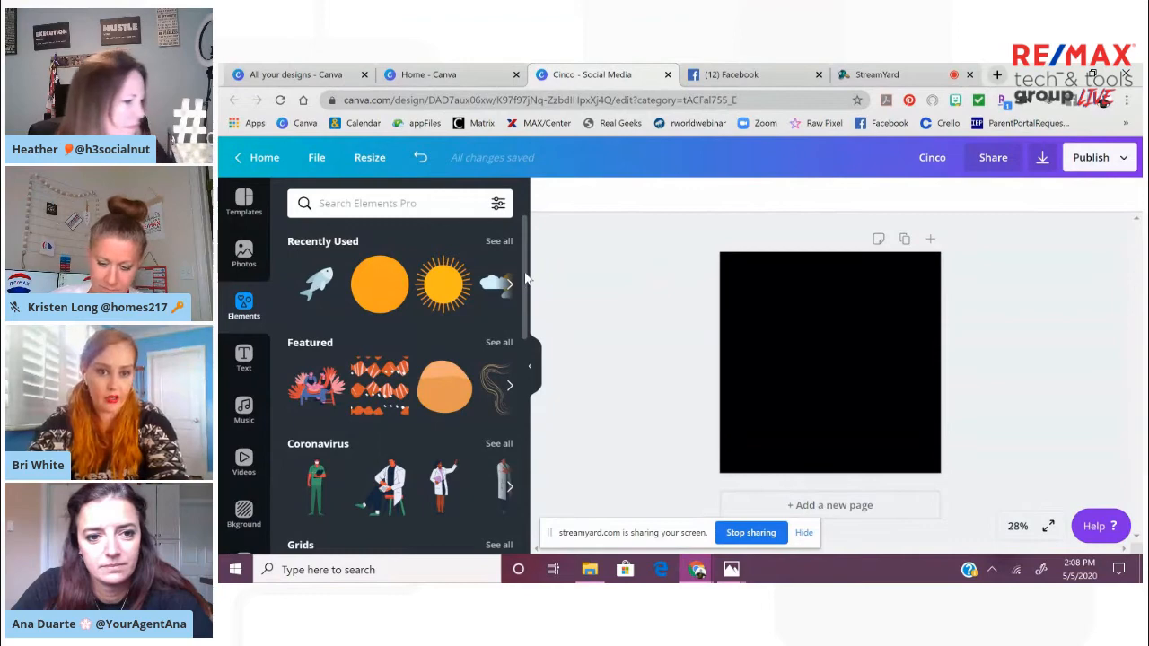
pyautogui.moveTo(527, 279); pyautogui.dragTo(515, 235)
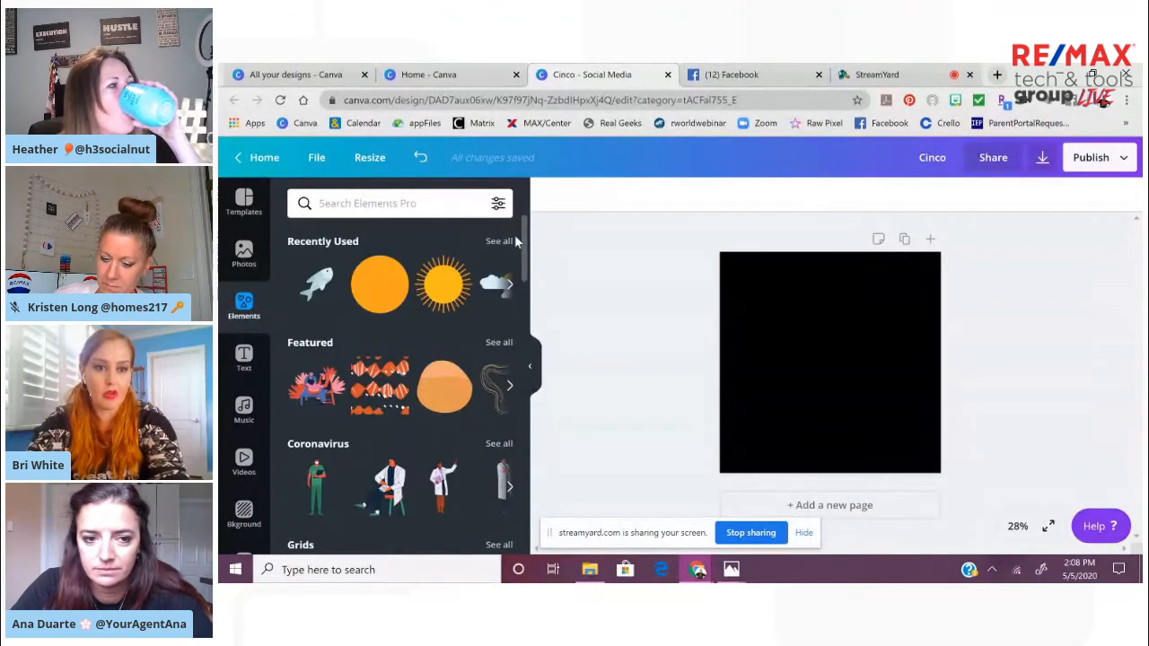
pyautogui.click(375, 206)
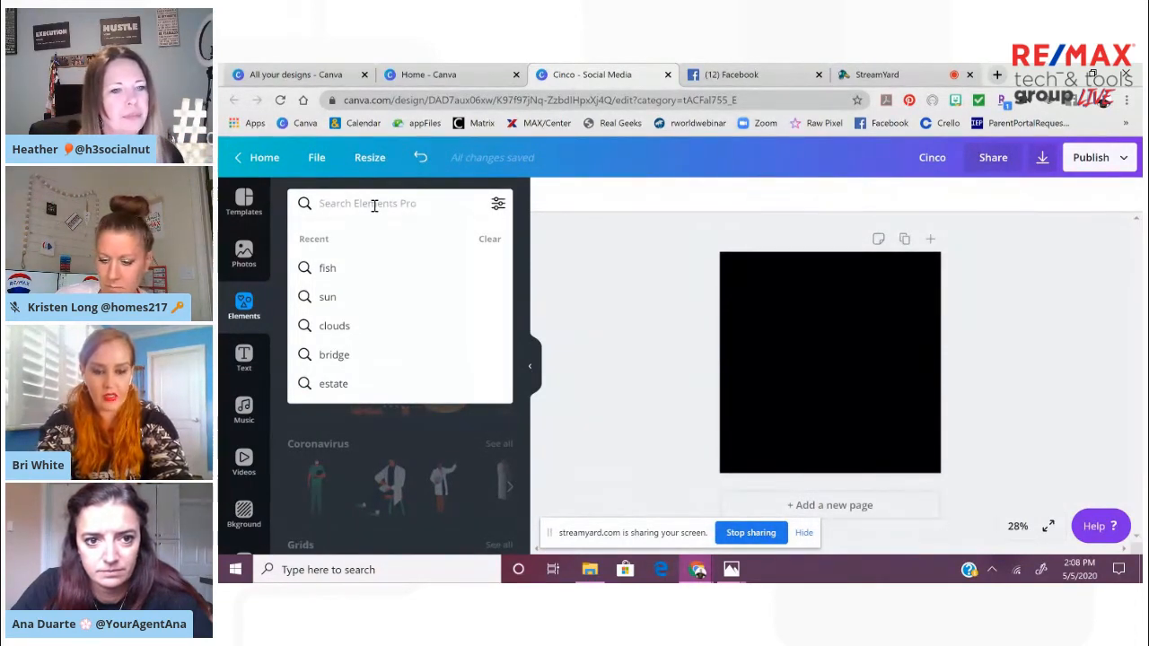
pyautogui.write('cinco')
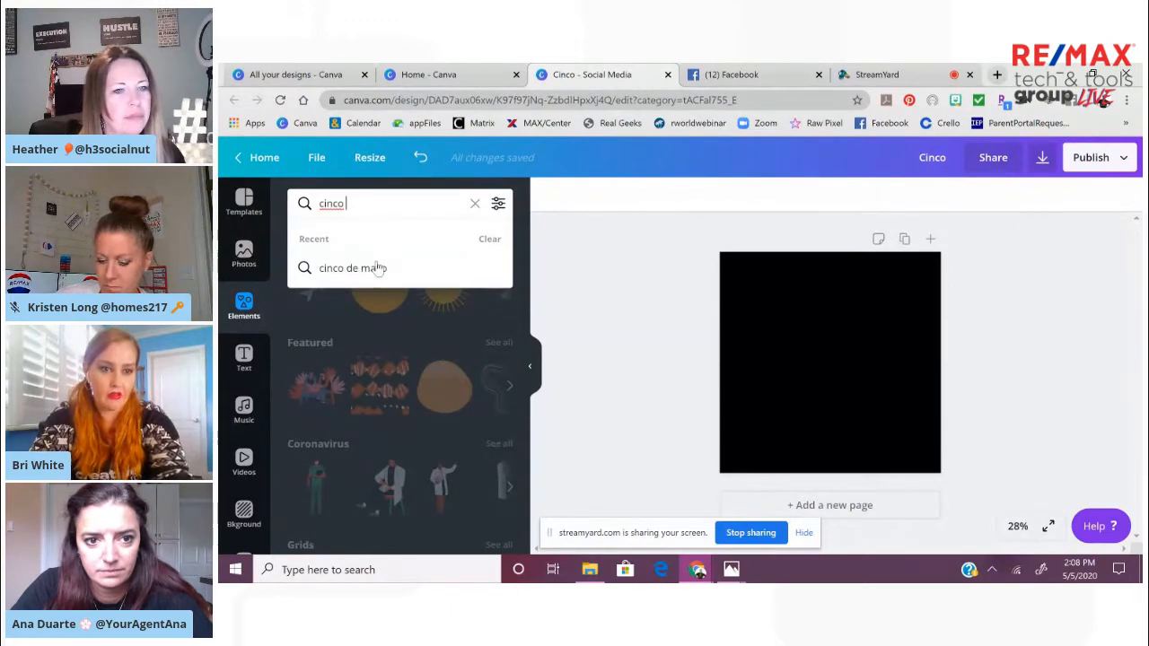
pyautogui.click(377, 273)
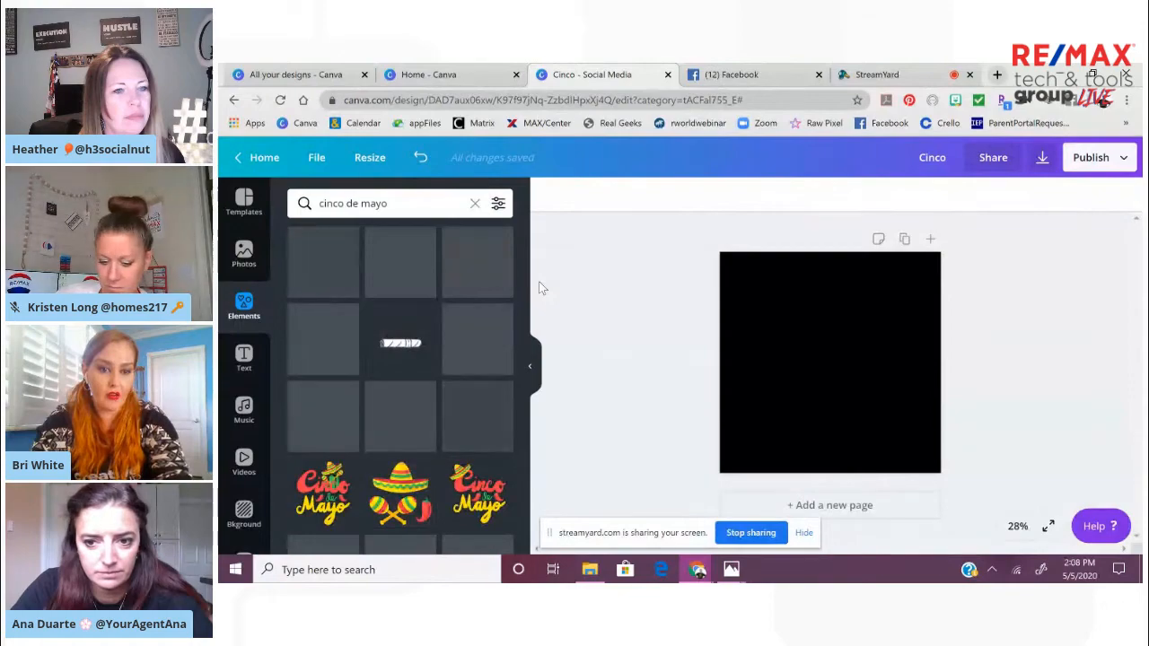
pyautogui.moveTo(521, 256); pyautogui.dragTo(527, 507)
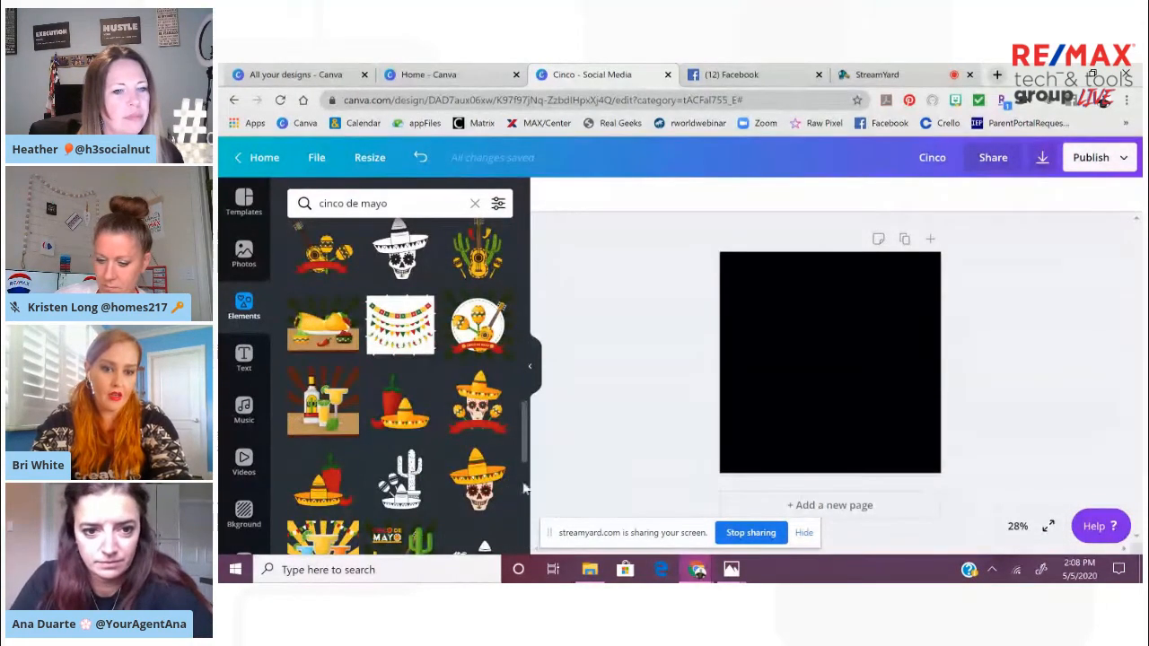
pyautogui.moveTo(526, 409); pyautogui.dragTo(535, 567)
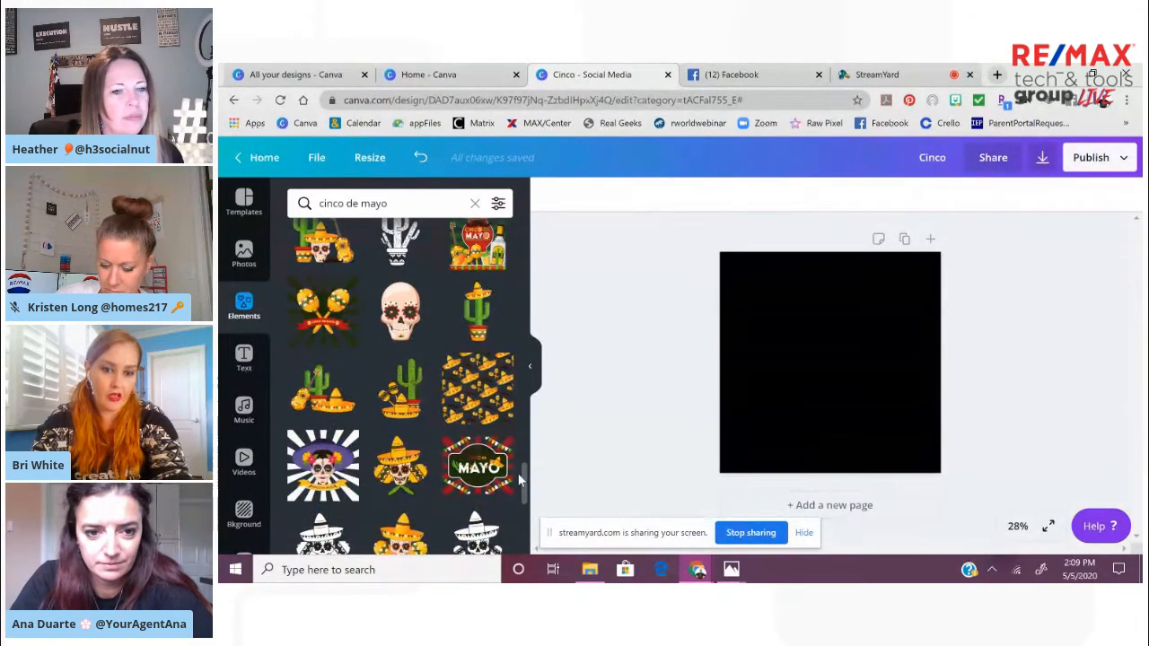
pyautogui.moveTo(526, 482); pyautogui.dragTo(528, 573)
pyautogui.moveTo(525, 508); pyautogui.dragTo(527, 571)
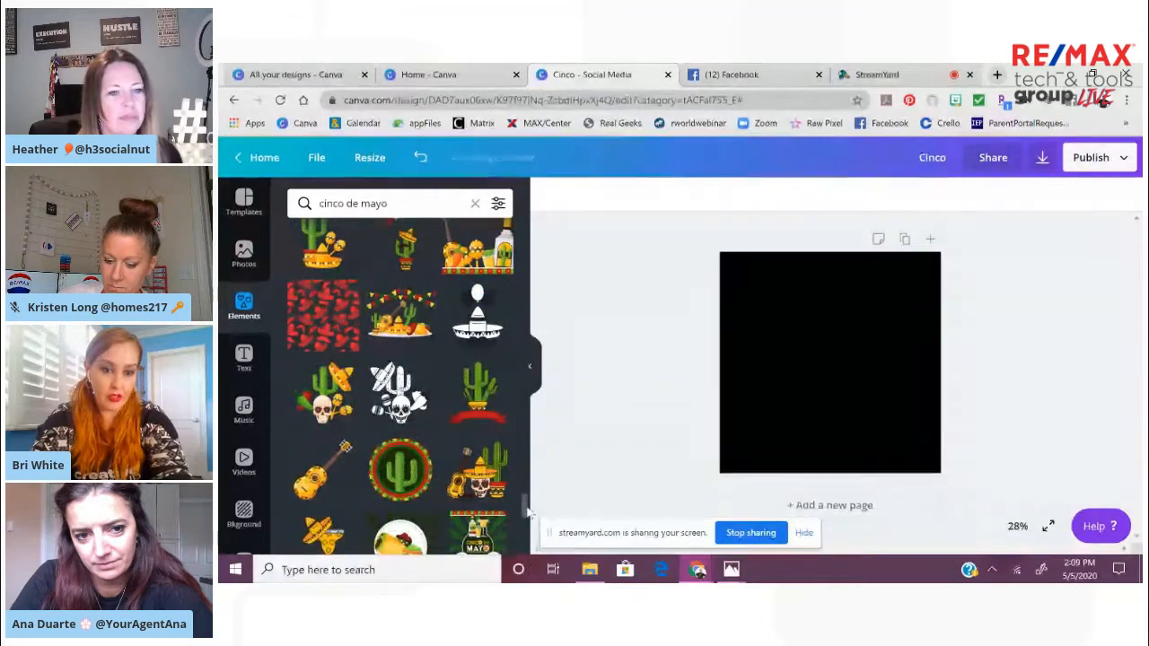
pyautogui.moveTo(528, 508); pyautogui.dragTo(528, 542)
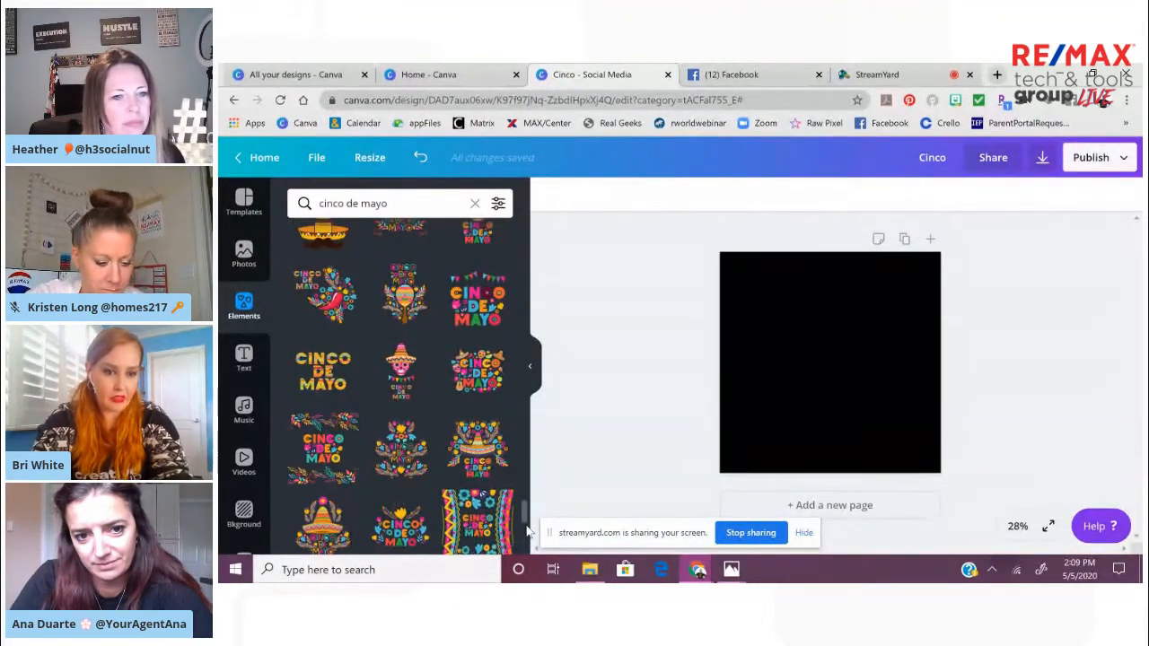
# Check the details of the Cinco De Mayo lettering with leaf borders, add it, and enlarge it to fill the page
pyautogui.click(347, 429)
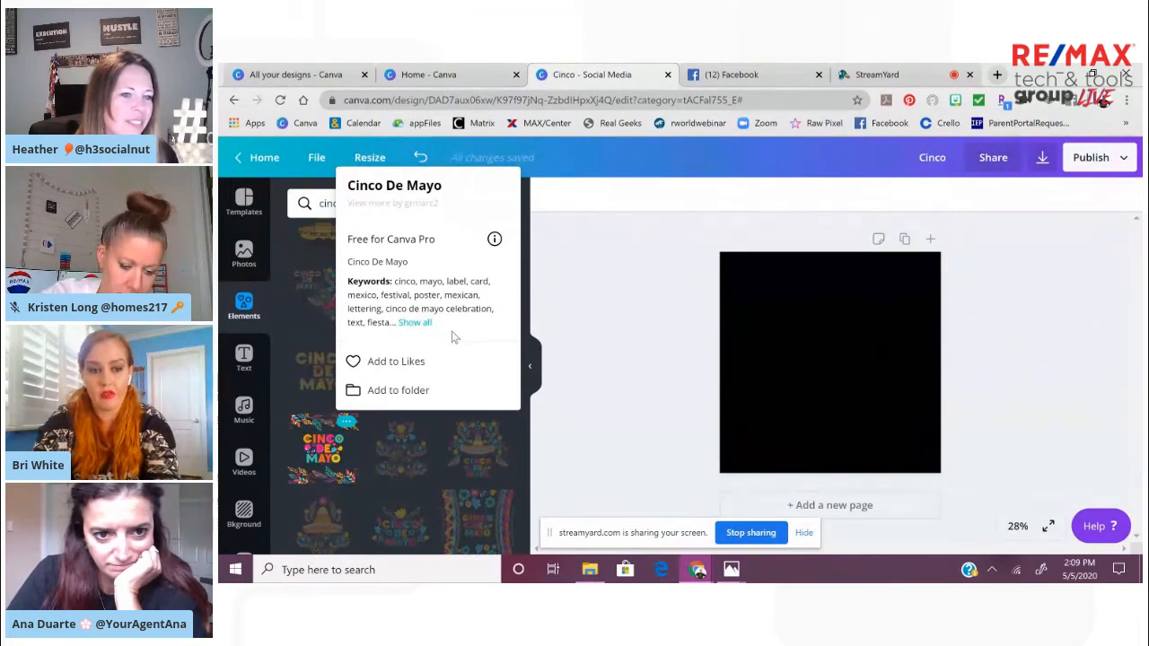
pyautogui.click(328, 462)
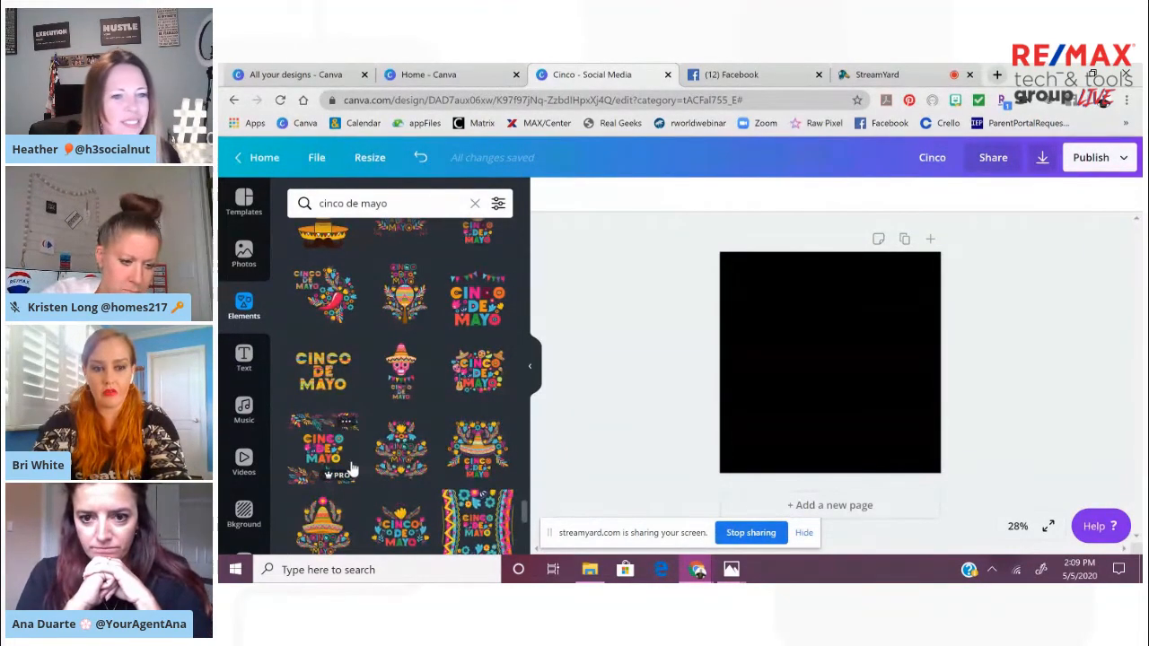
pyautogui.click(321, 458)
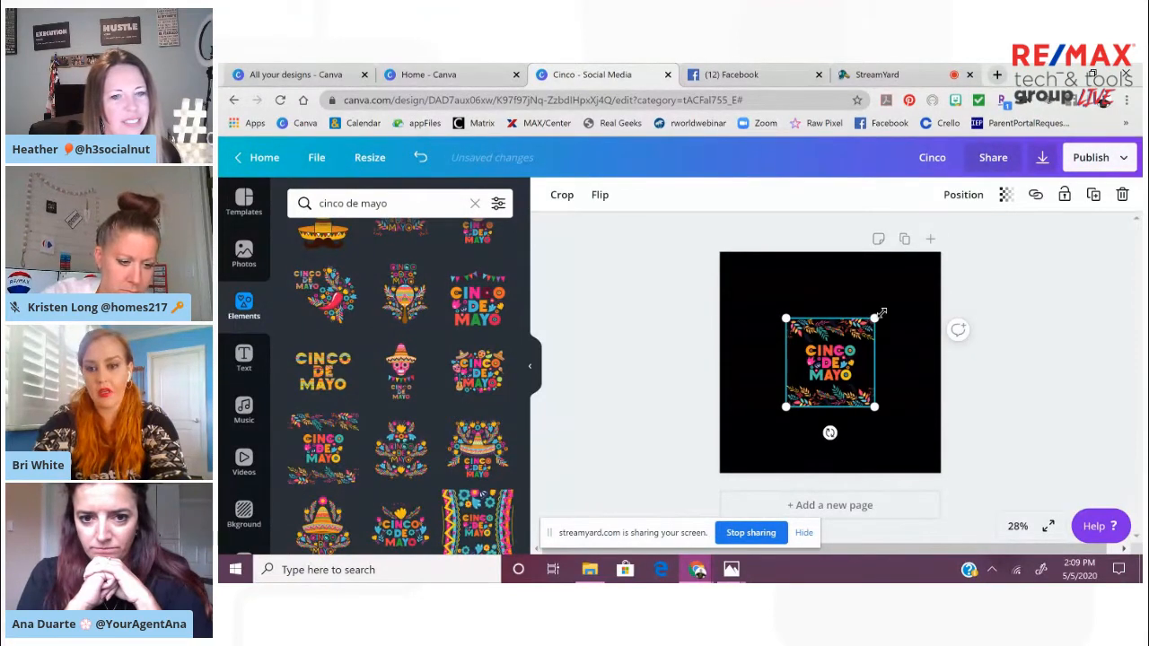
pyautogui.moveTo(875, 320); pyautogui.dragTo(927, 267)
pyautogui.moveTo(775, 423); pyautogui.dragTo(721, 472)
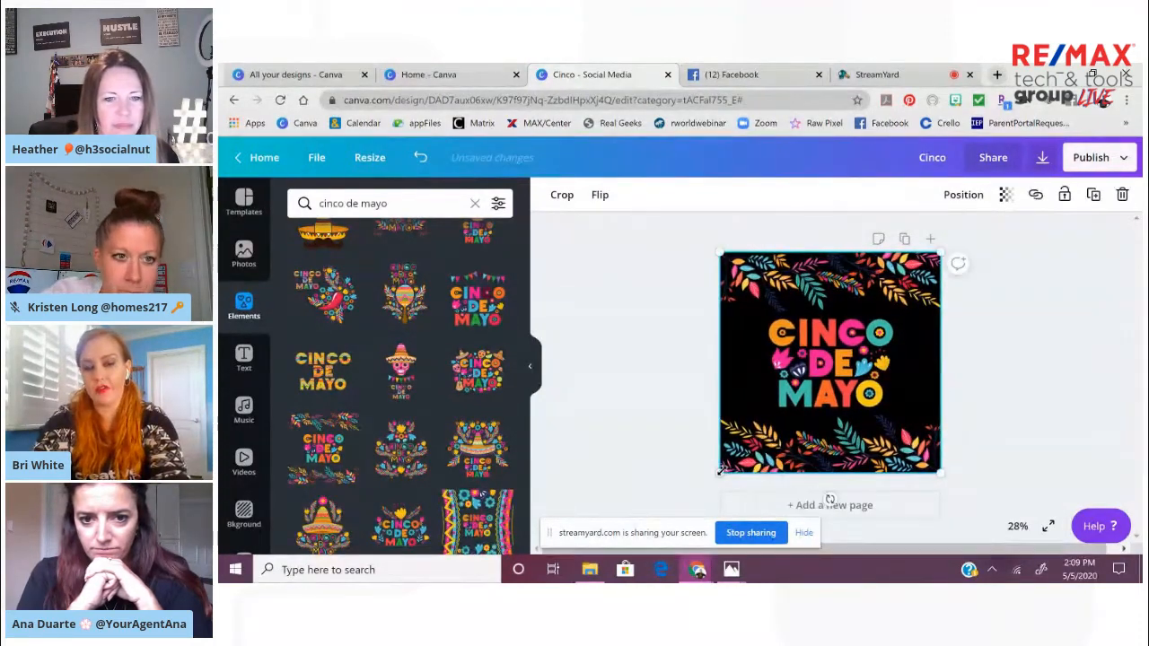
pyautogui.click(1053, 433)
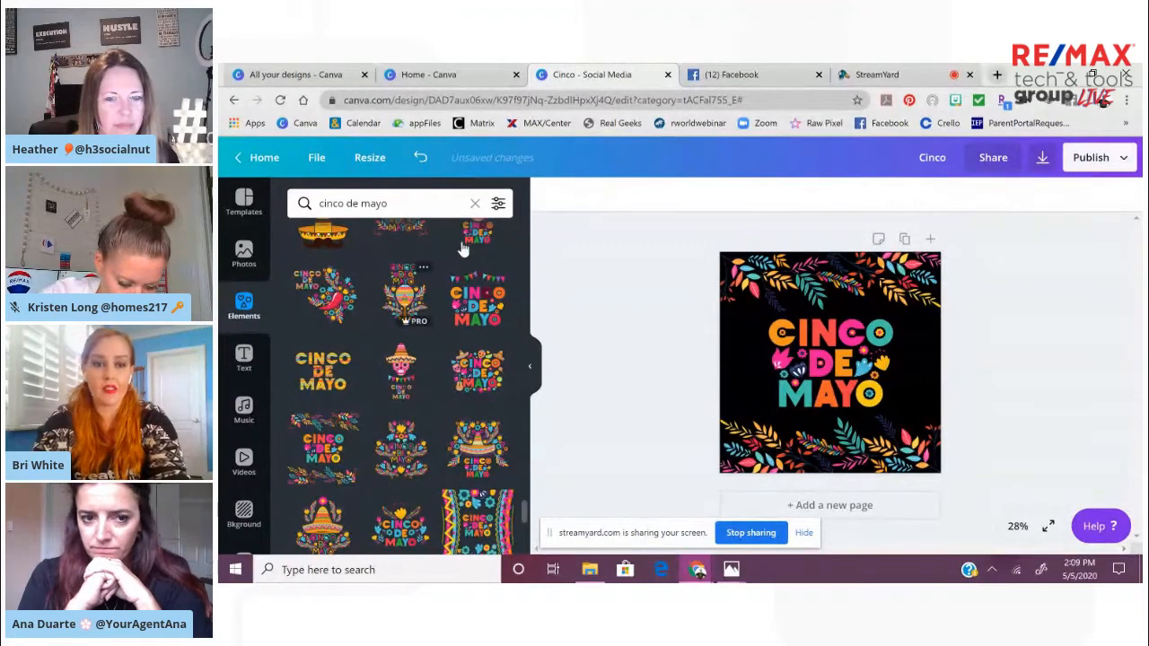
# Search the elements for "fiesta", add the pink skeleton guitarist in a sombrero, and place it at the page's lower right edge
pyautogui.click(475, 204)
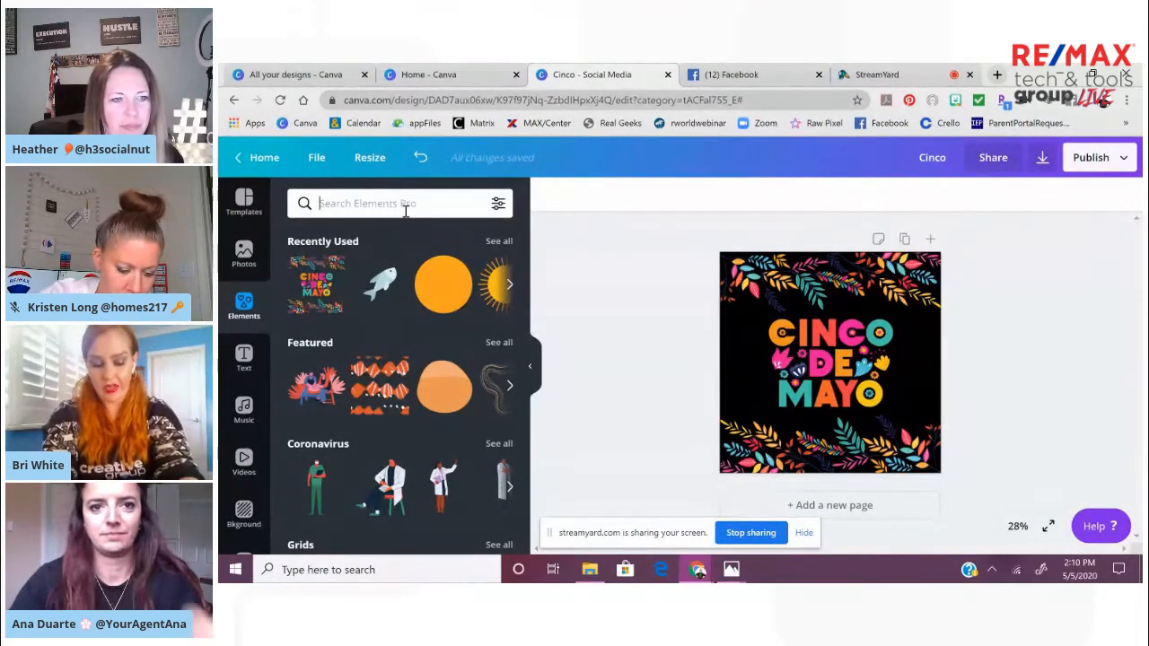
pyautogui.write('fies')
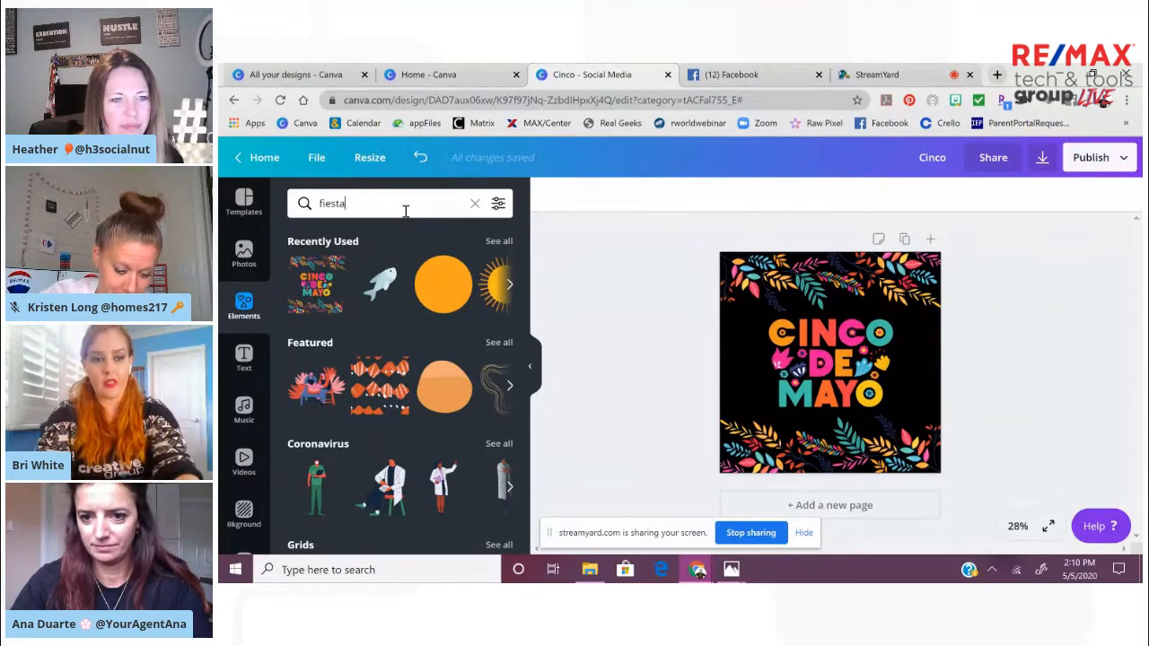
pyautogui.write('ta')
pyautogui.press('Return')
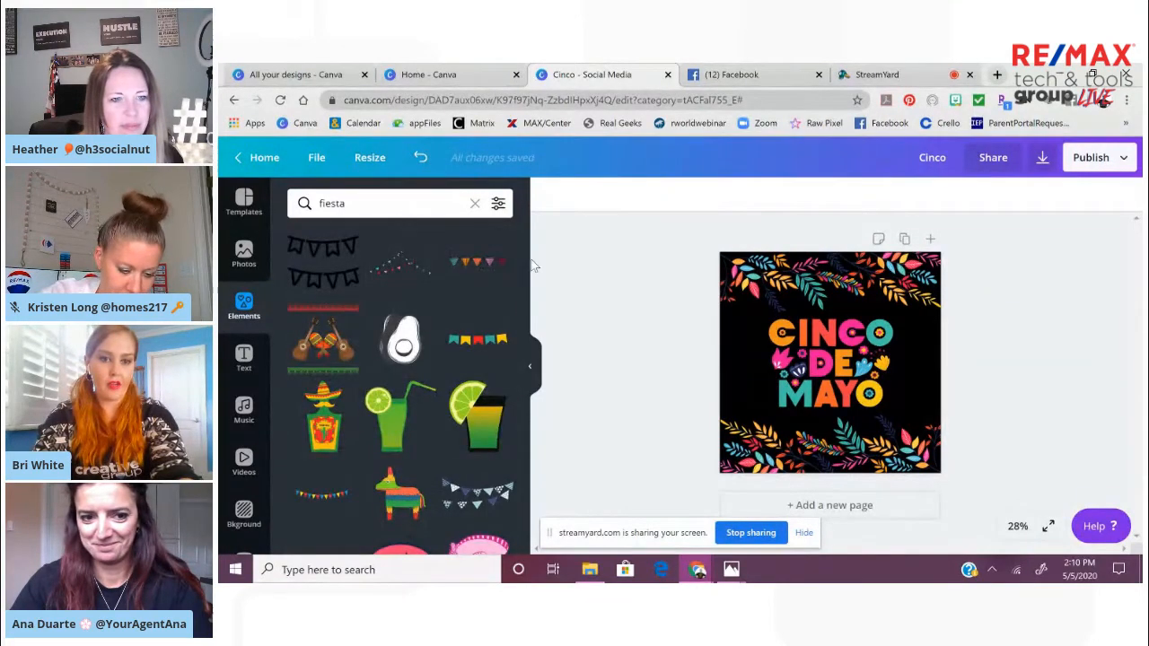
pyautogui.moveTo(525, 267); pyautogui.dragTo(525, 353)
pyautogui.click(476, 332)
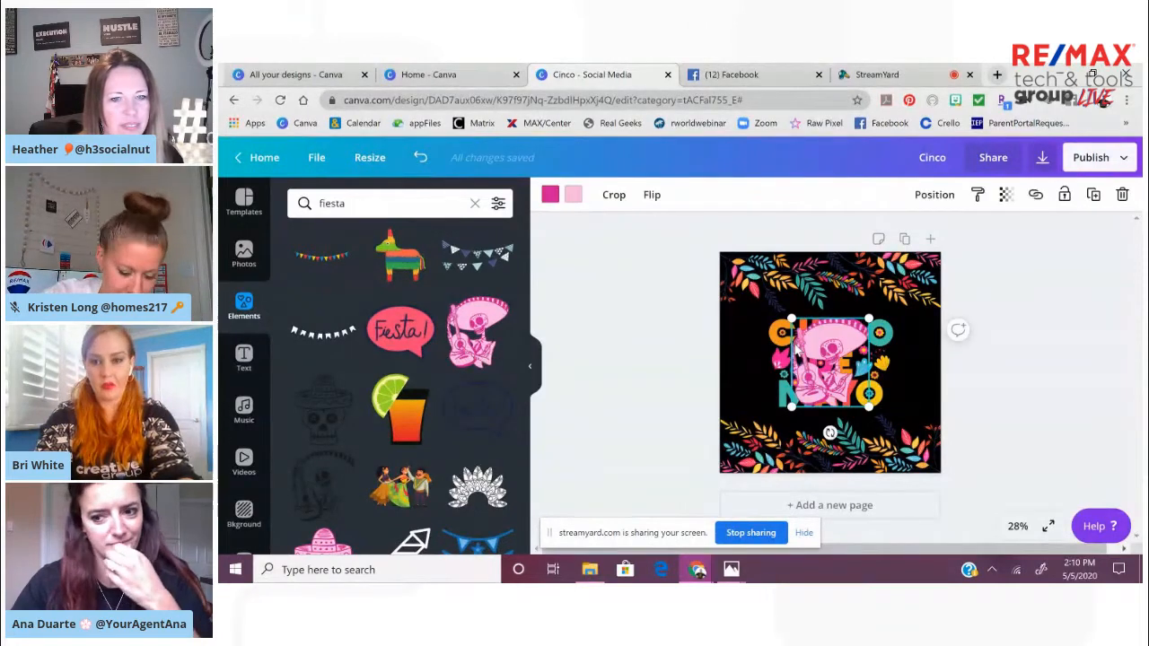
pyautogui.moveTo(830, 353); pyautogui.dragTo(911, 383)
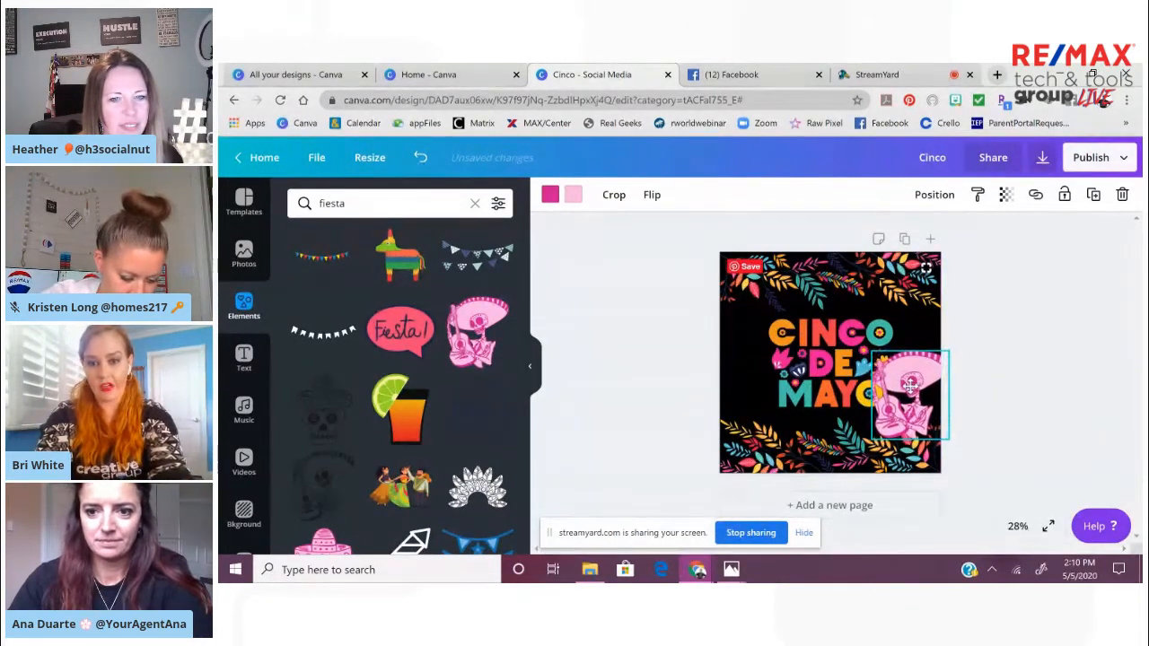
# View the color choices for the guitarist's light pink, and shrink the figure to fit beside the word MAYO
pyautogui.click(575, 197)
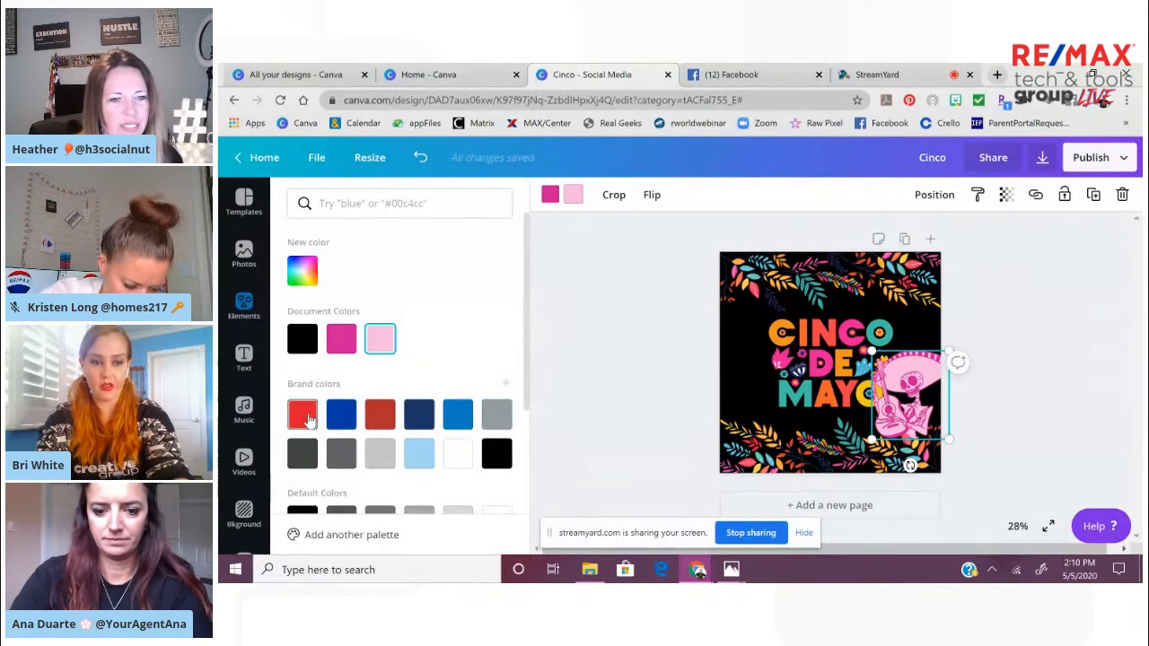
pyautogui.click(614, 411)
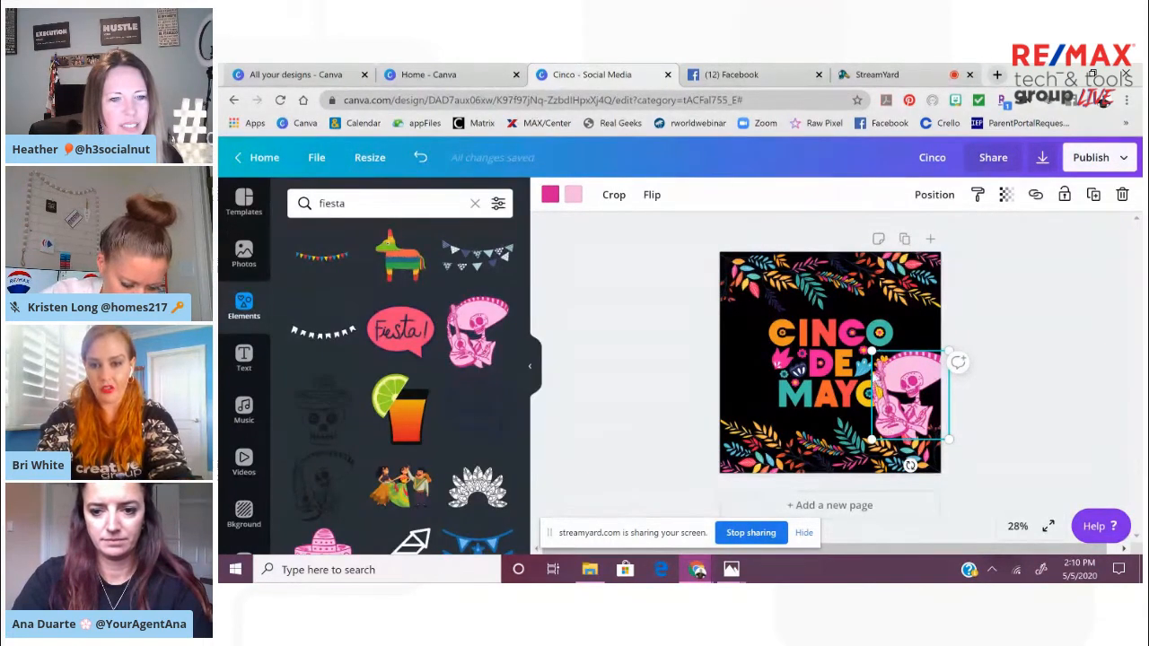
pyautogui.moveTo(869, 348); pyautogui.dragTo(889, 380)
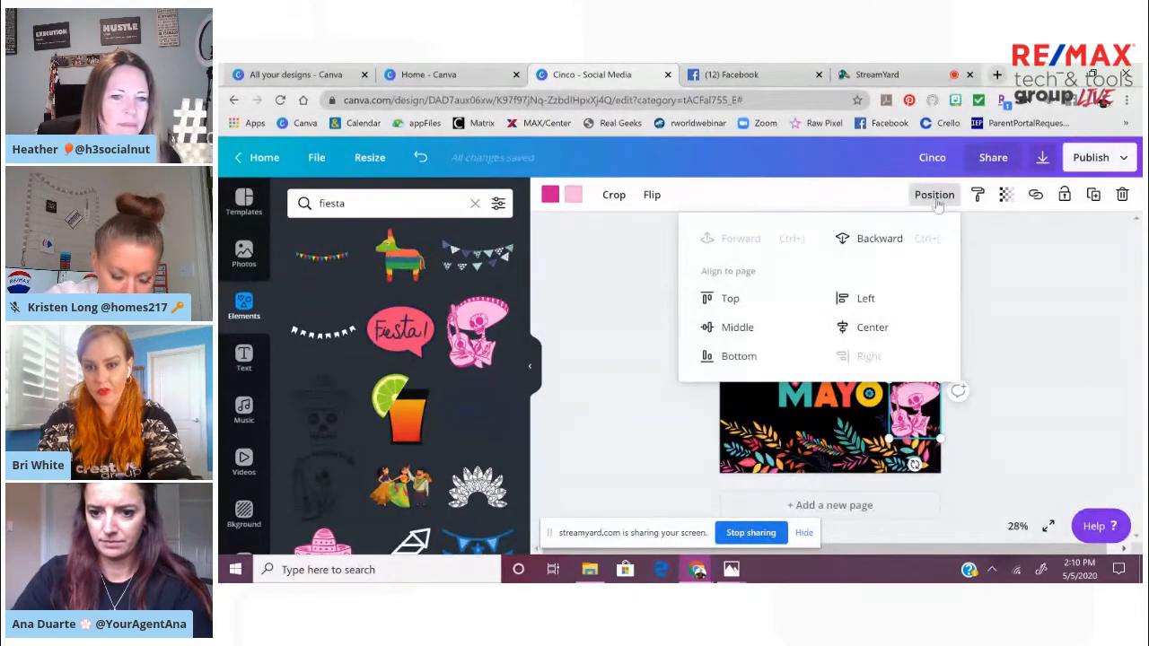
# Send the skeleton guitarist one layer backward and select the full-page Cinco de Mayo graphic
pyautogui.click(878, 239)
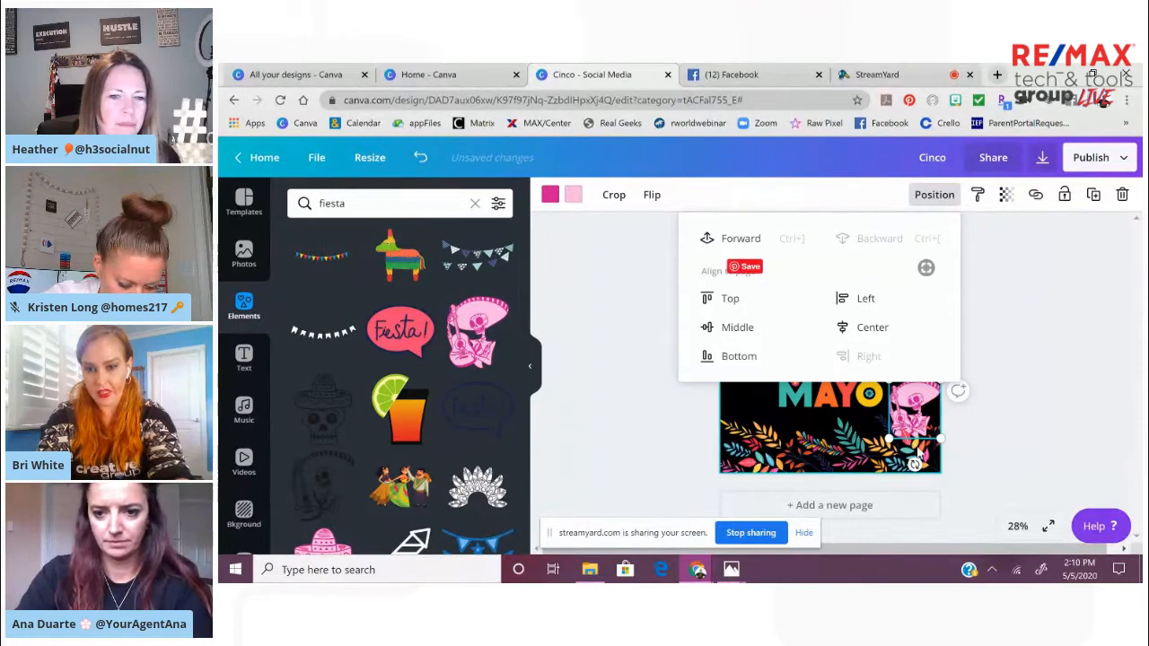
pyautogui.click(971, 467)
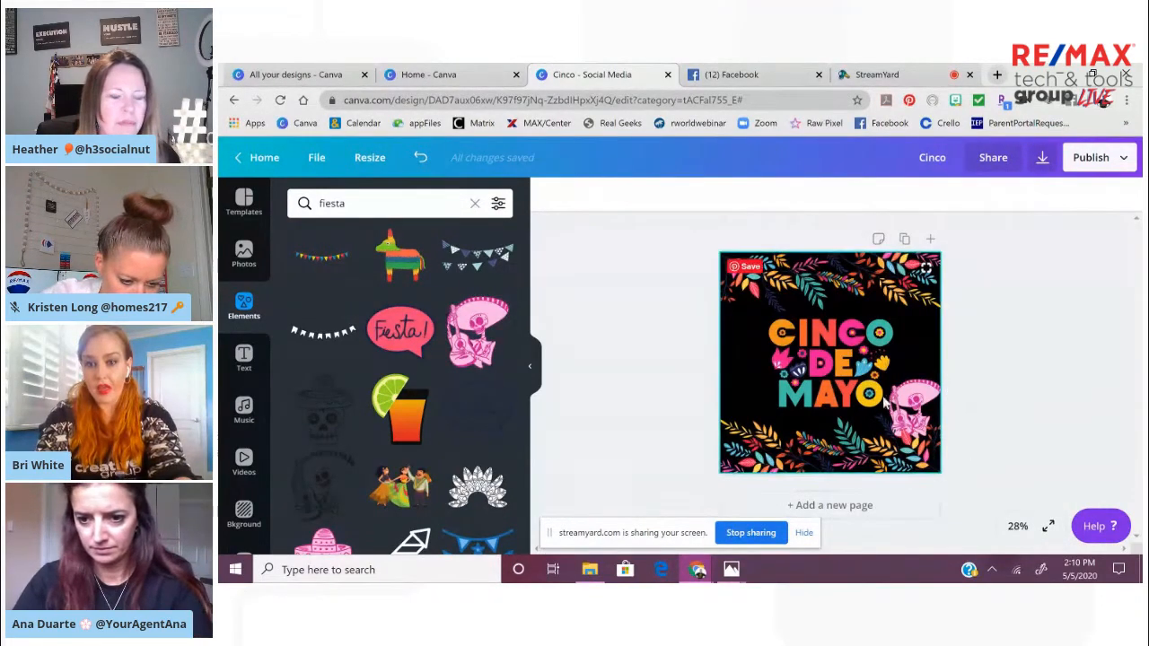
pyautogui.click(914, 406)
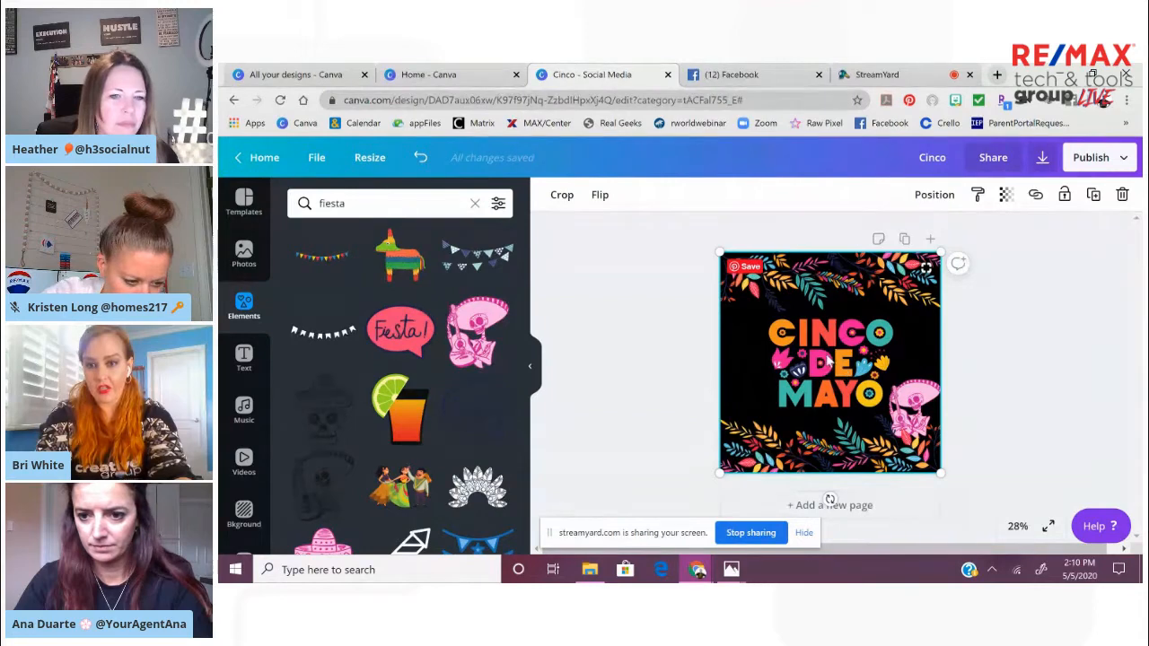
# Try the transparency setting on the full-page Cinco de Mayo graphic, leaving it at 100
pyautogui.click(1006, 196)
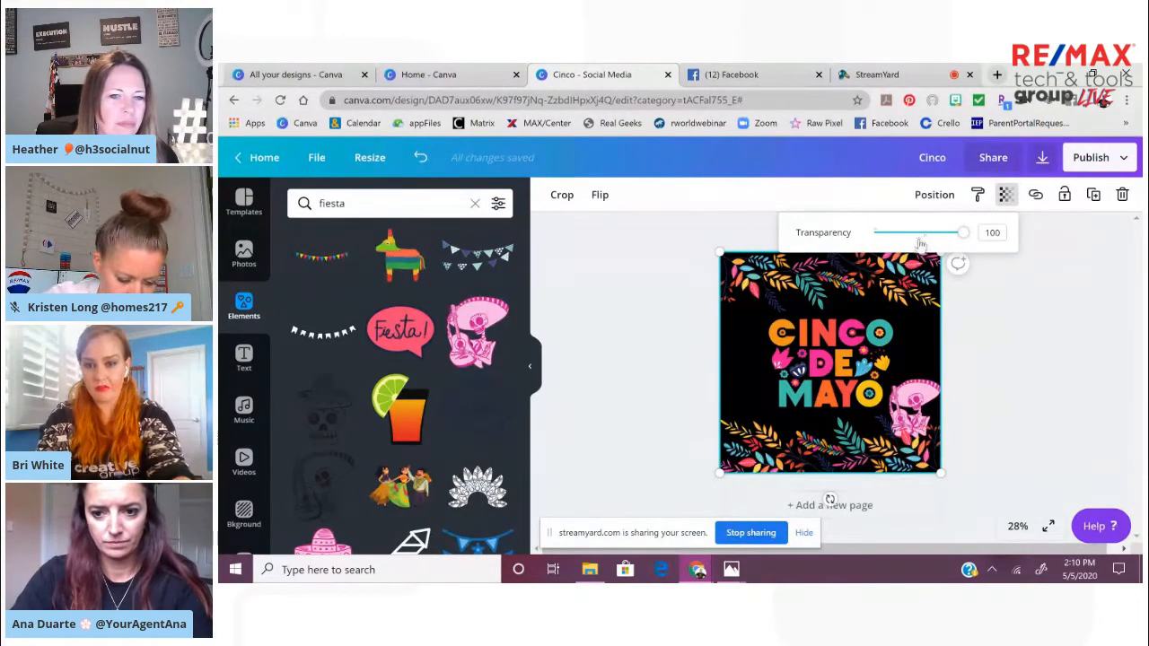
pyautogui.moveTo(965, 235)
pyautogui.mouseDown()
pyautogui.moveTo(903, 240)
pyautogui.moveTo(967, 257)
pyautogui.mouseUp()
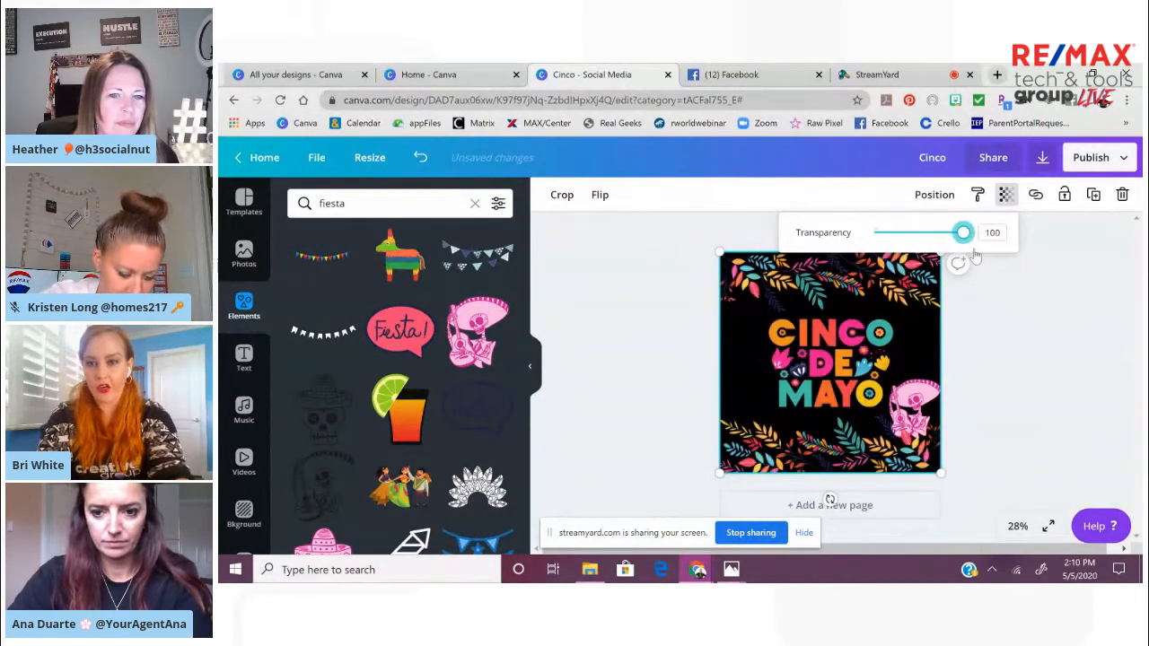
pyautogui.click(1035, 344)
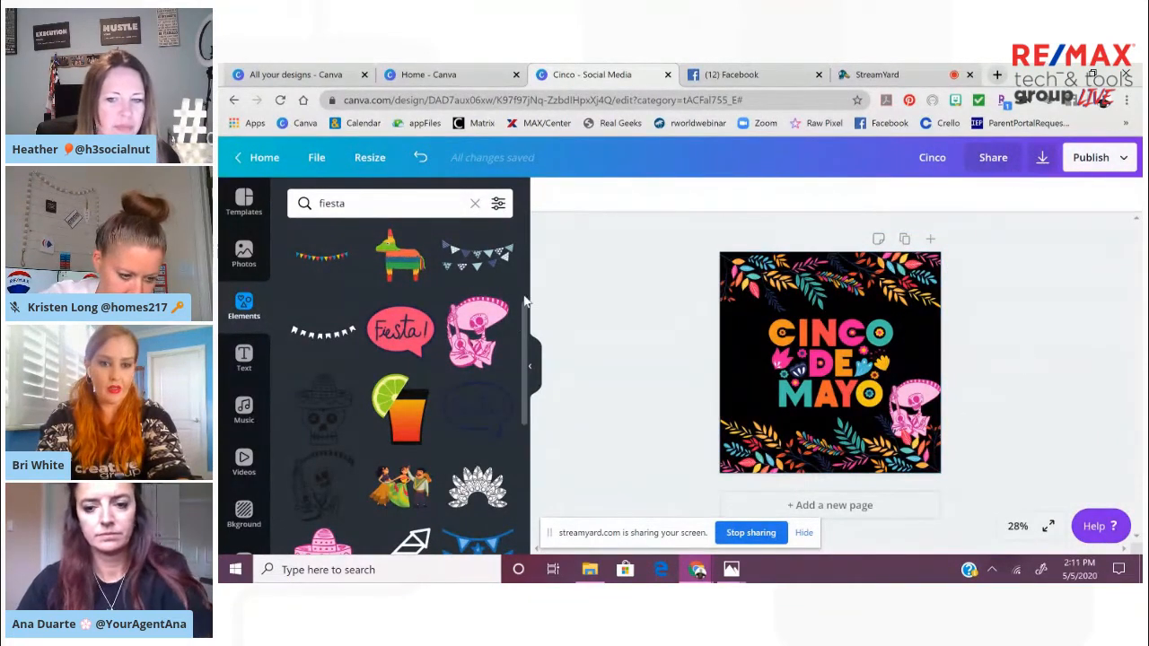
# Add the pink flower-crowned sugar skull from the fiesta elements, shrink and tilt it, and place it in the page's upper left corner
pyautogui.moveTo(527, 325); pyautogui.dragTo(529, 517)
pyautogui.moveTo(524, 458); pyautogui.dragTo(525, 522)
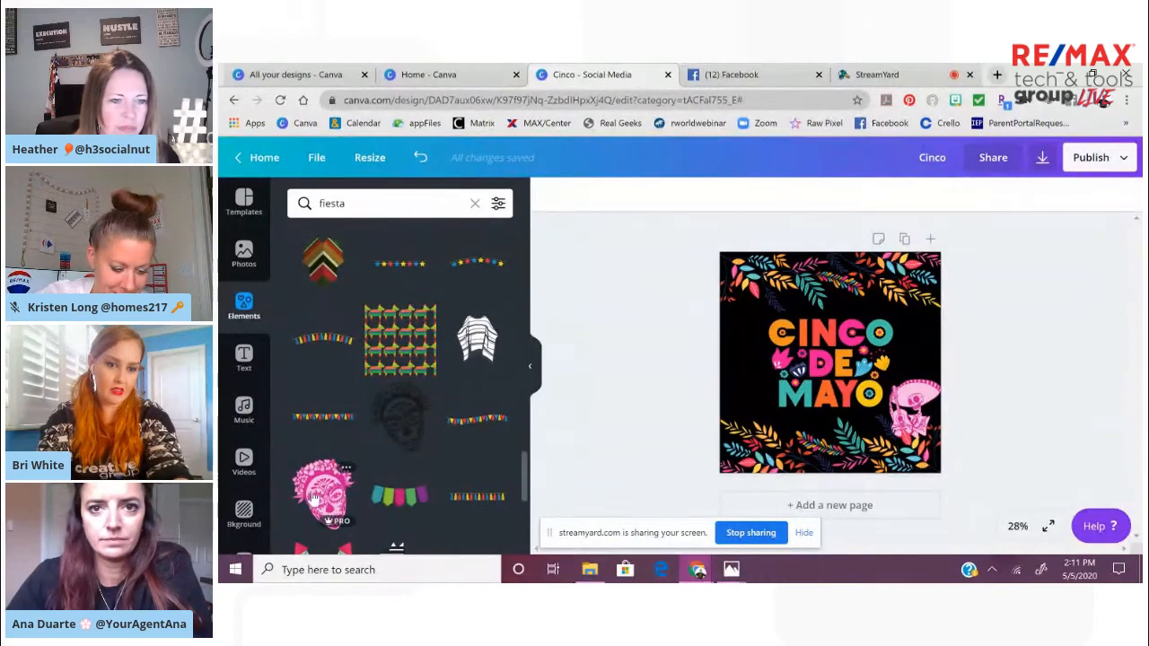
pyautogui.click(316, 493)
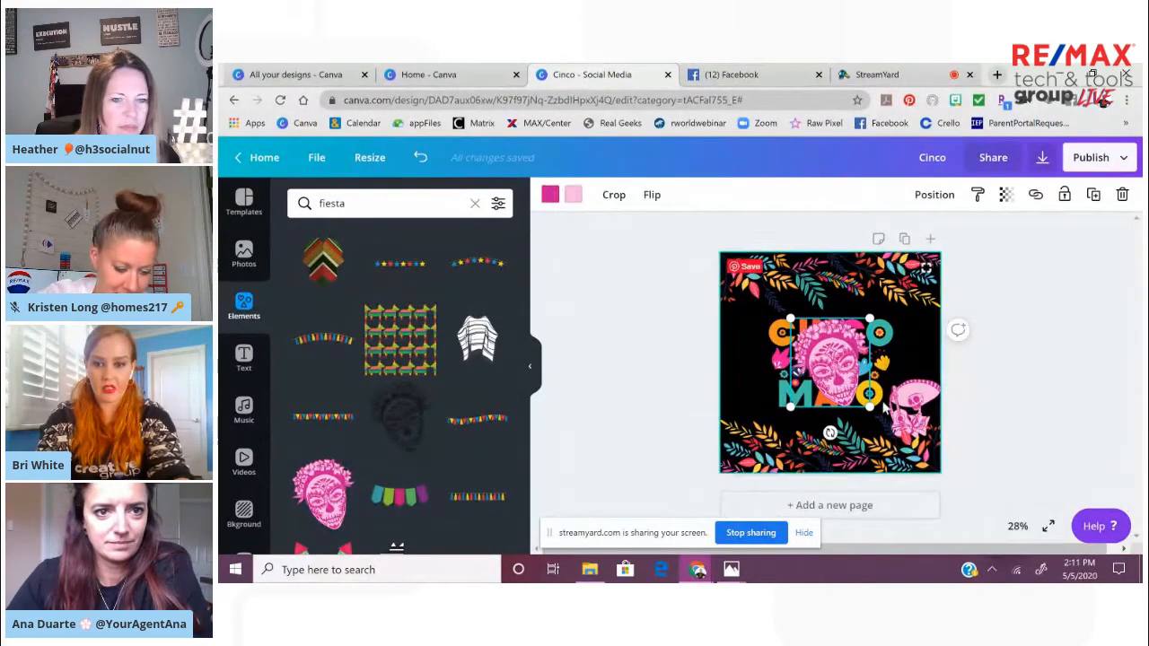
pyautogui.moveTo(870, 408); pyautogui.dragTo(835, 370)
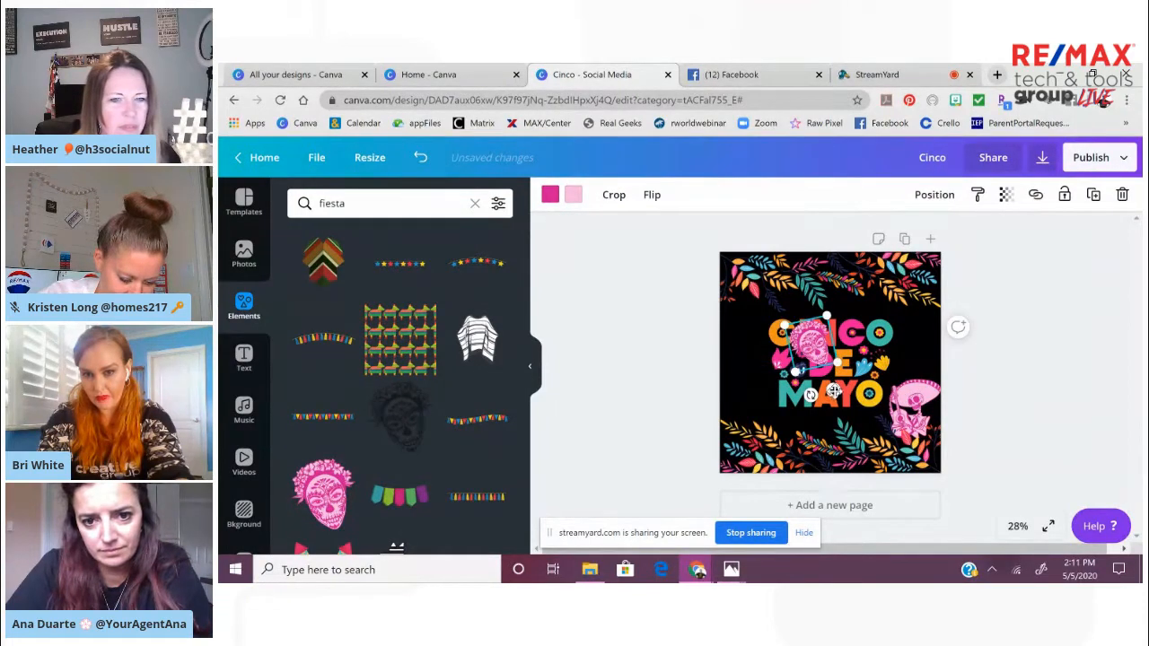
pyautogui.moveTo(834, 391); pyautogui.dragTo(755, 293)
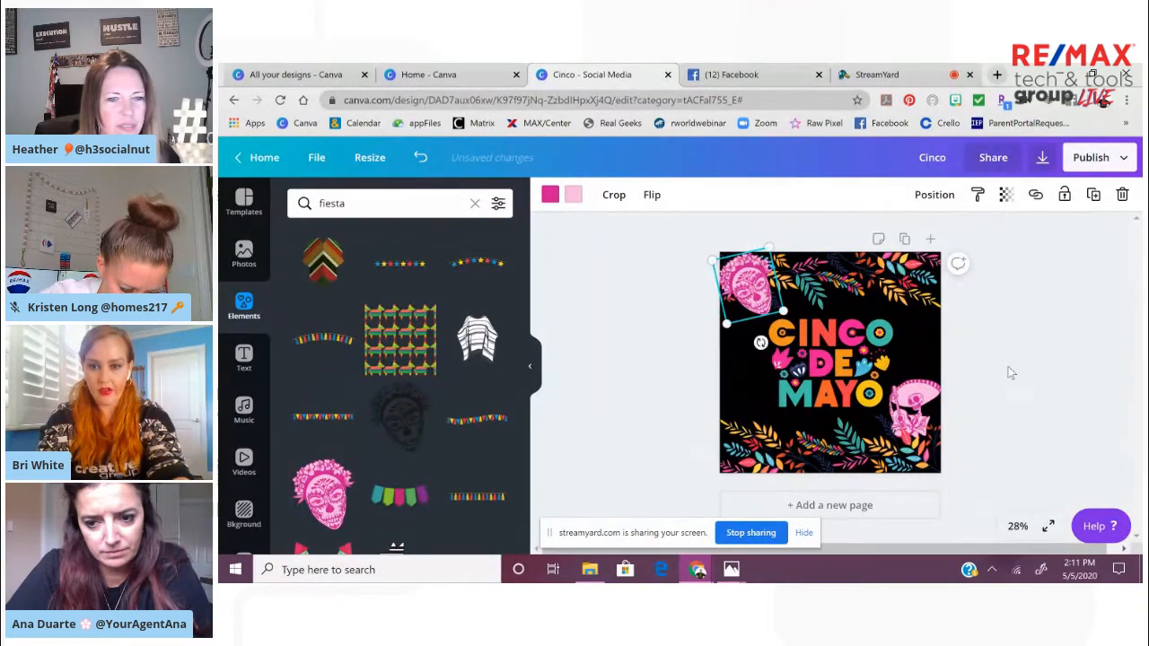
pyautogui.click(1008, 368)
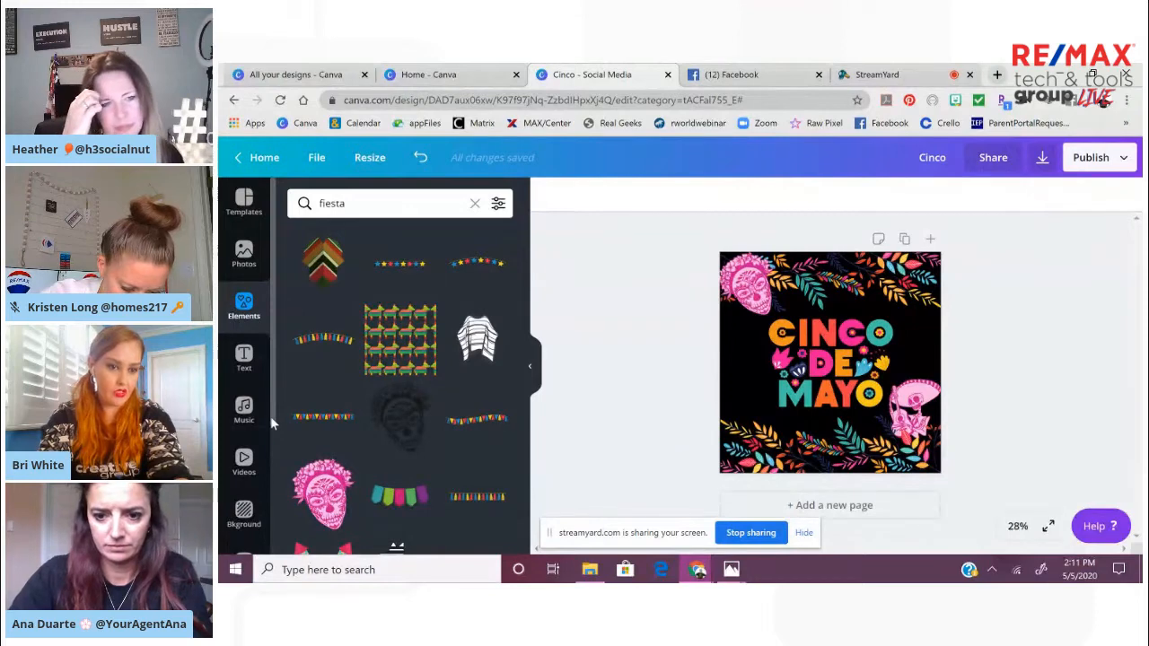
# Open the Logos folder from the design's folder list
pyautogui.moveTo(272, 419); pyautogui.dragTo(273, 501)
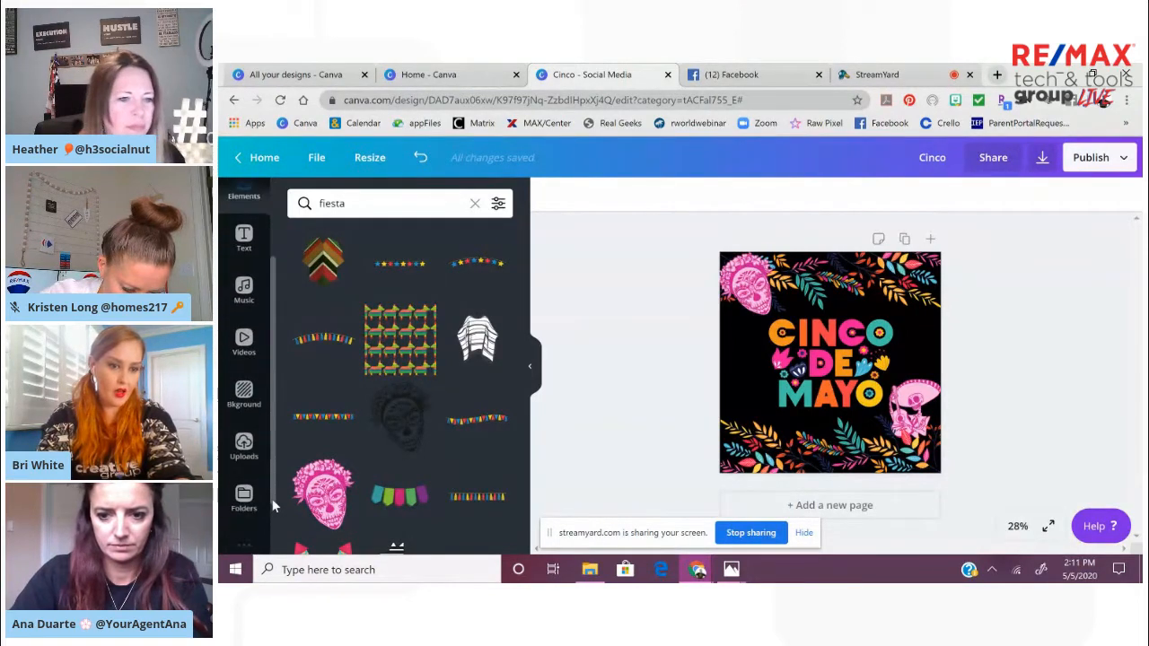
pyautogui.click(251, 492)
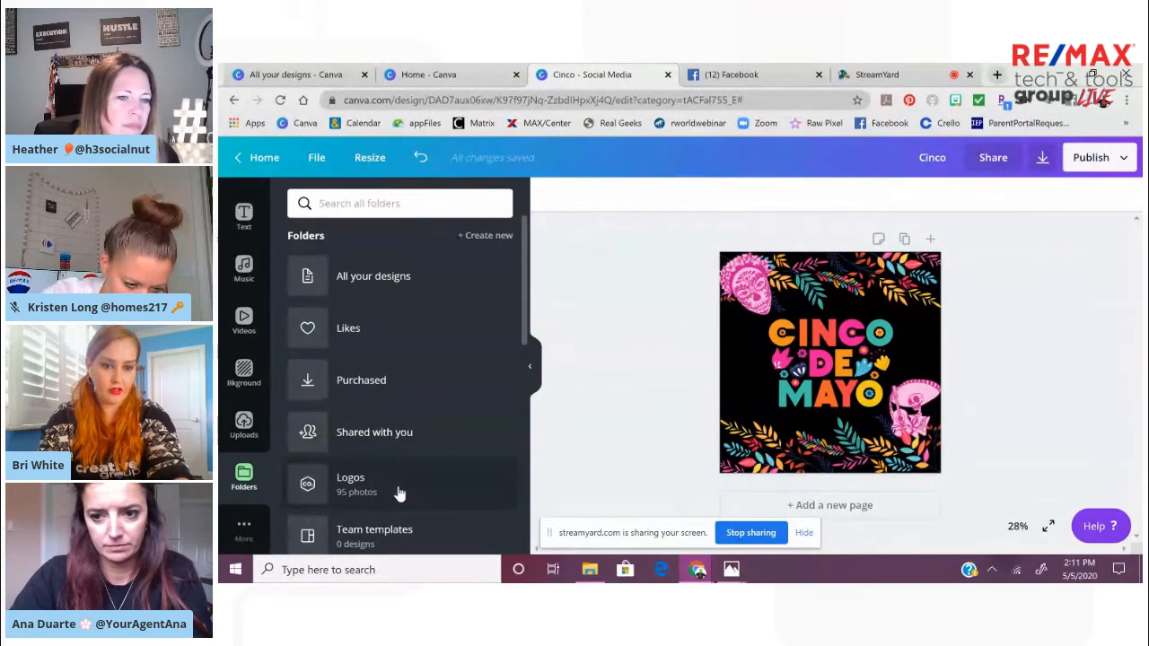
pyautogui.click(399, 493)
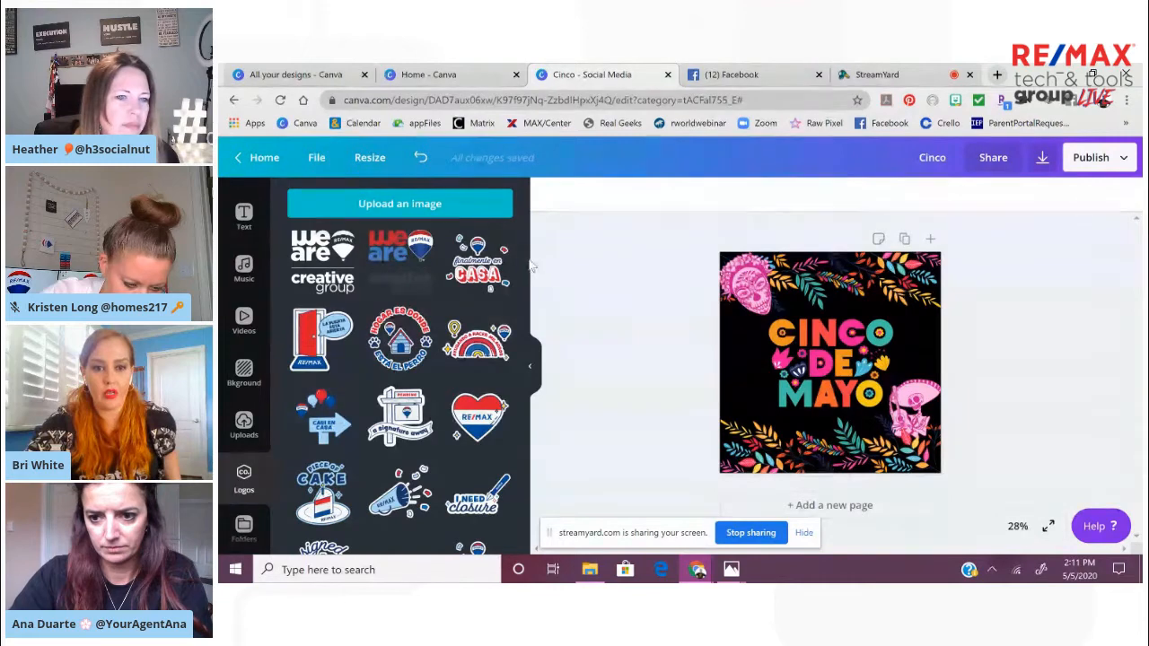
# Find the plain white RE/MAX logo, add it to the design, and shrink it to fit below the word MAYO
pyautogui.scroll(-5, 525, 269)
pyautogui.moveTo(559, 377); pyautogui.dragTo(526, 542)
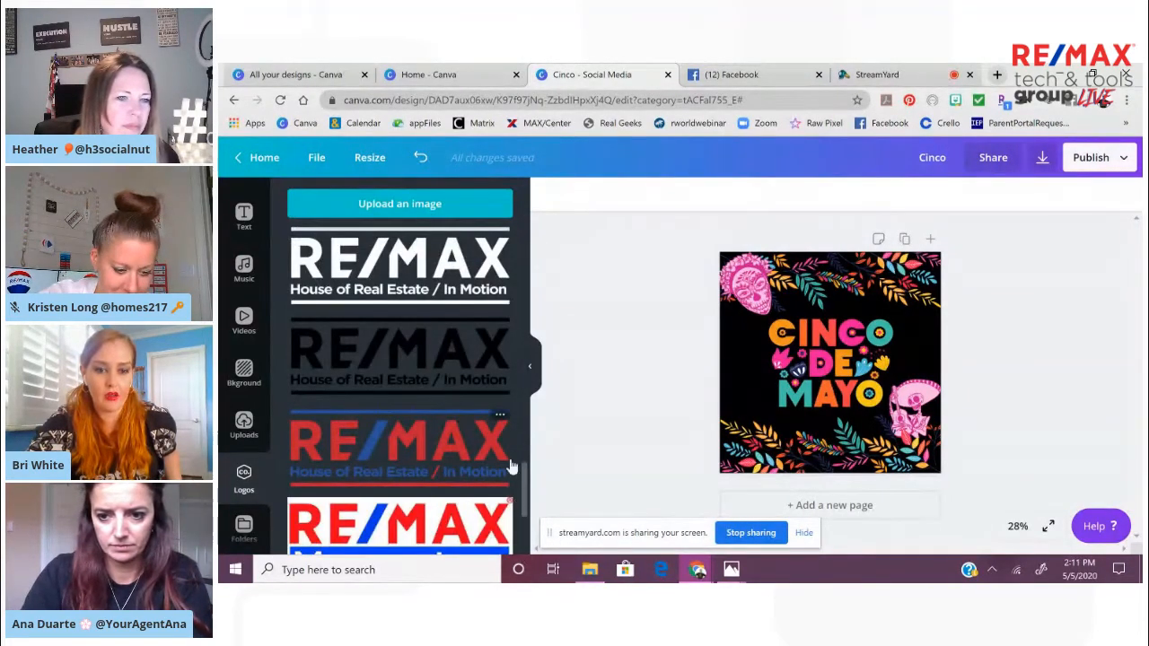
pyautogui.scroll(-4, 528, 522)
pyautogui.scroll(-5, 525, 522)
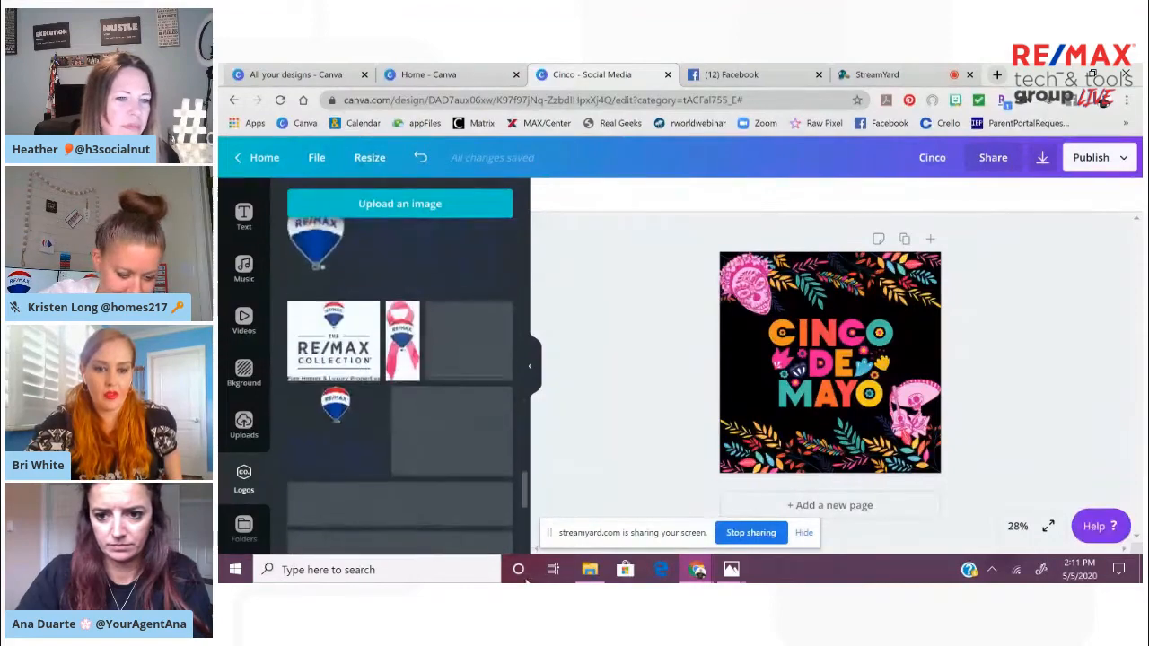
pyautogui.moveTo(524, 493); pyautogui.dragTo(530, 580)
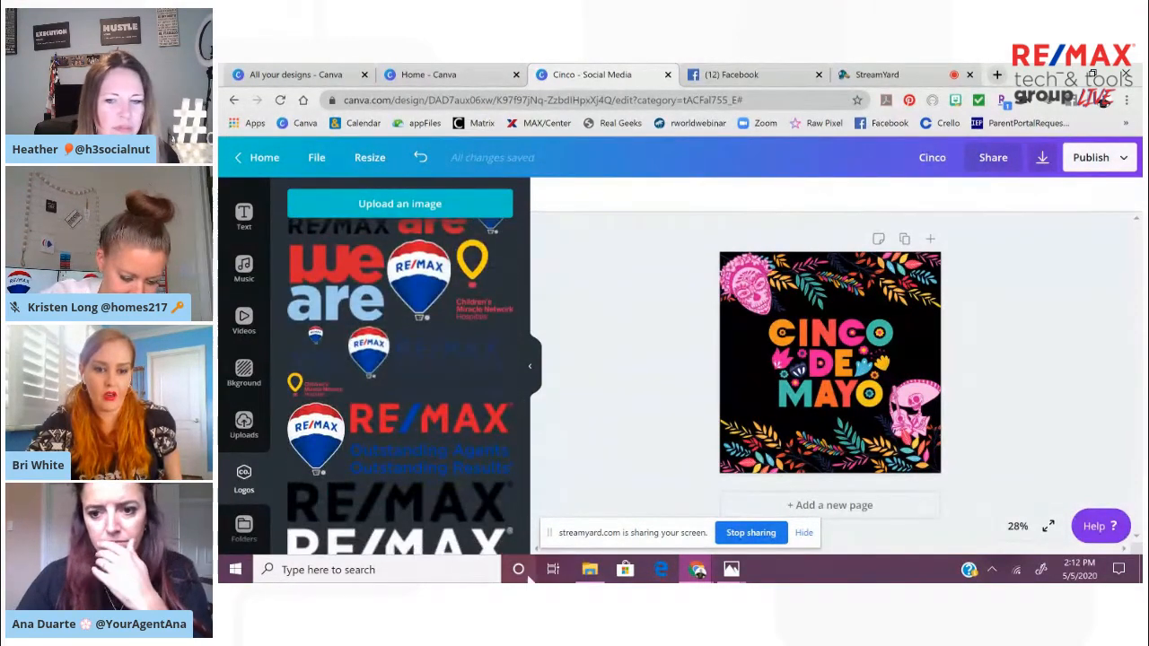
pyautogui.click(473, 547)
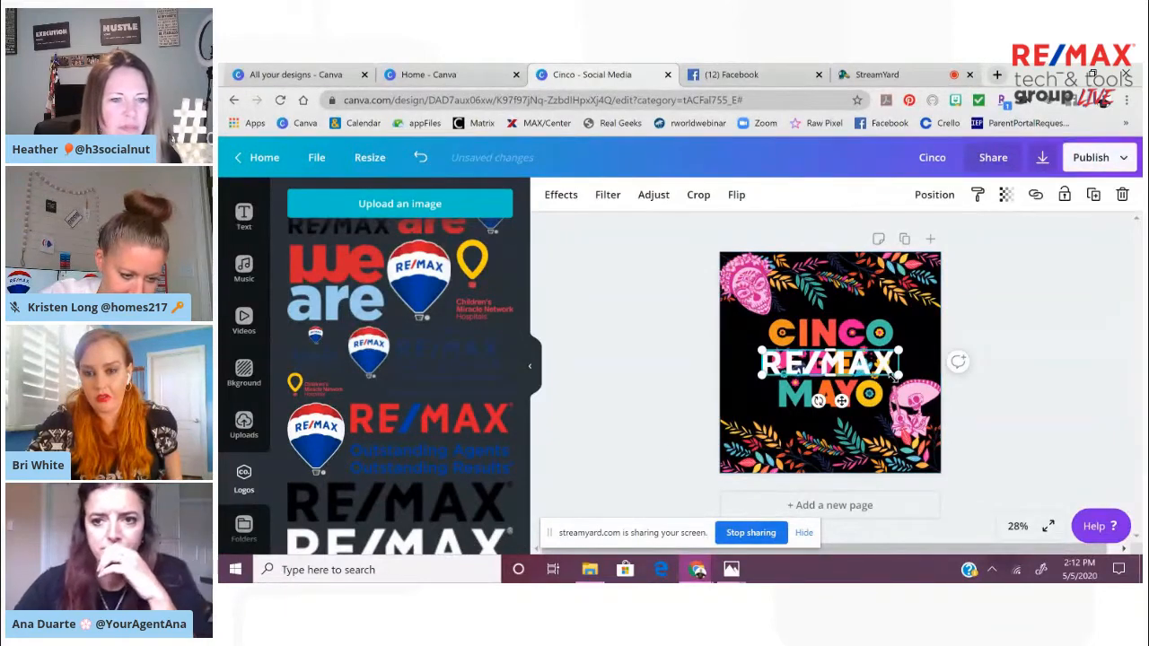
pyautogui.moveTo(898, 375); pyautogui.dragTo(844, 451)
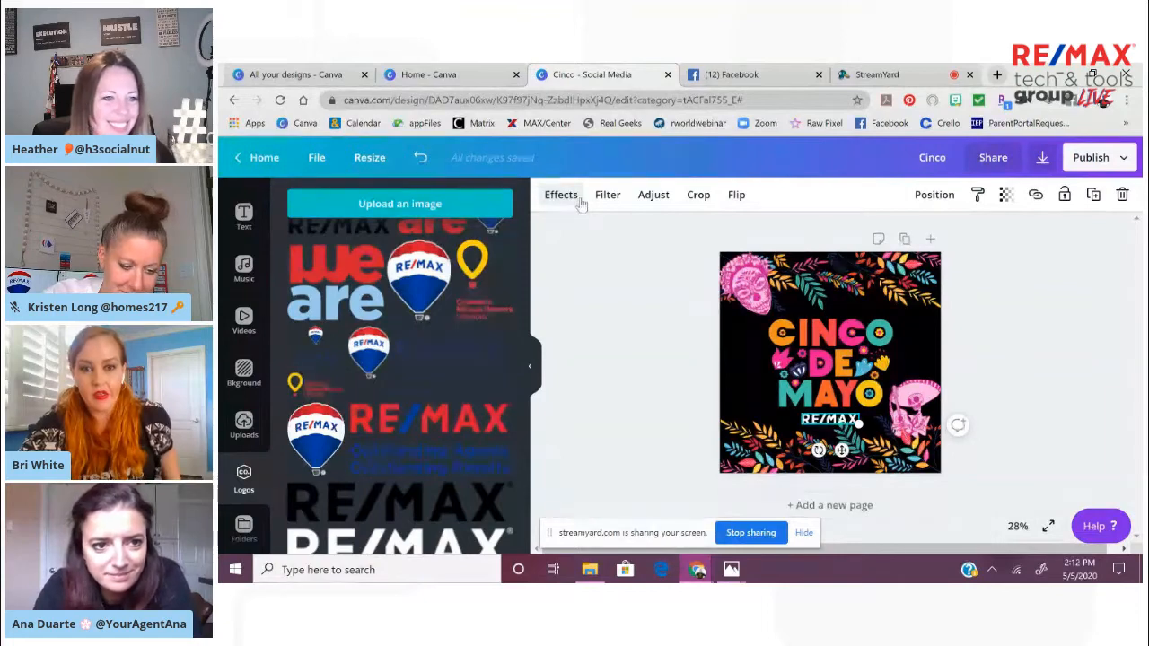
# View the filters for the white RE/MAX logo and try shifting its tint
pyautogui.click(609, 196)
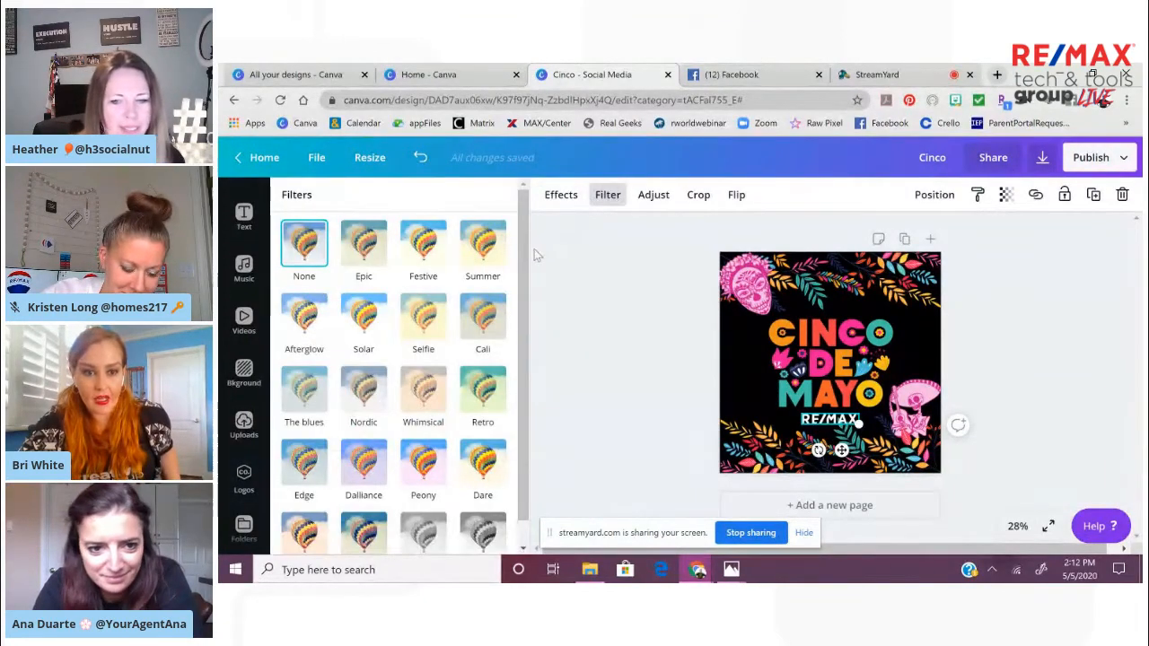
pyautogui.click(655, 196)
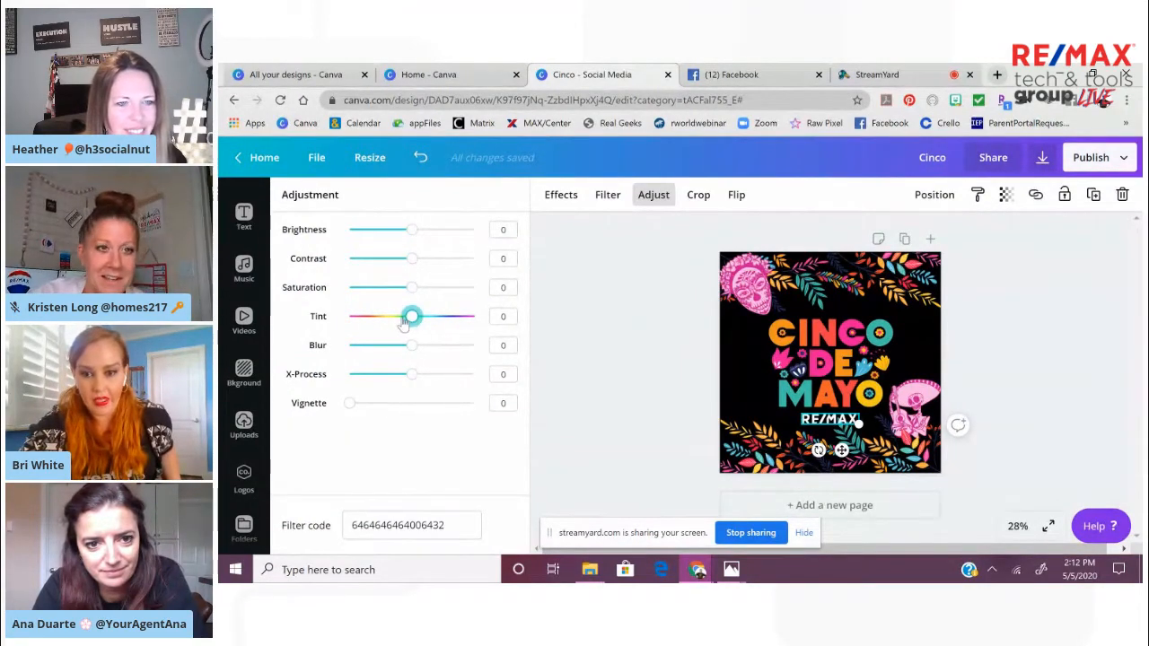
pyautogui.moveTo(391, 325); pyautogui.dragTo(474, 336)
pyautogui.click(698, 389)
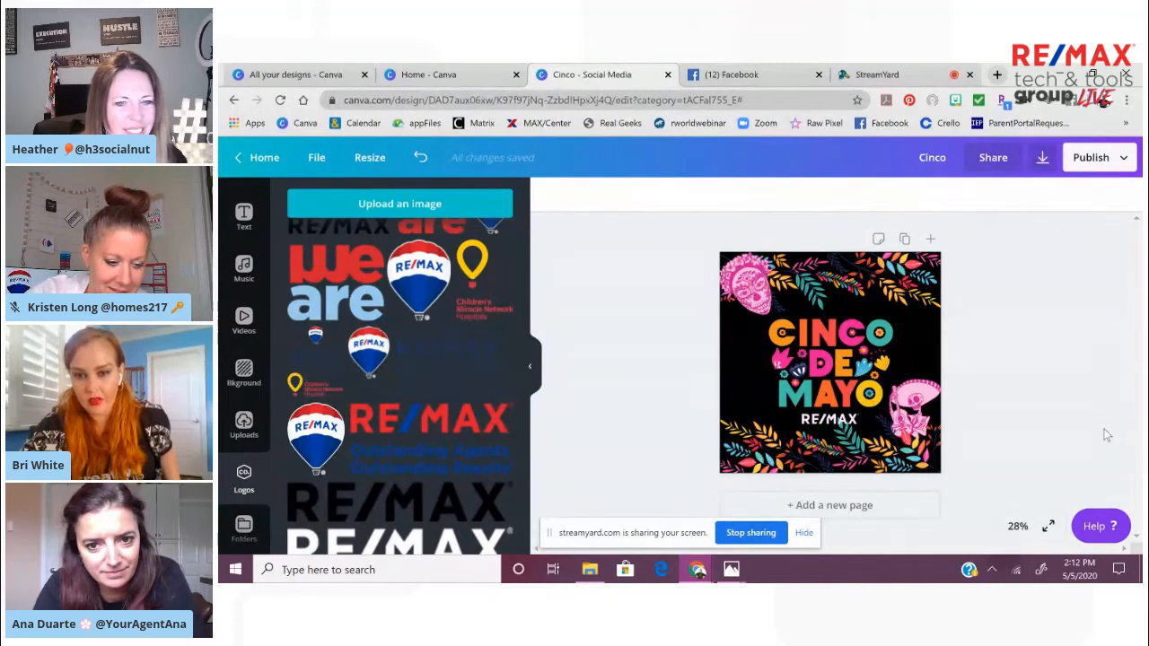
# Fine-tune the white RE/MAX logo's position so it sits centered just below the word MAYO
pyautogui.click(832, 454)
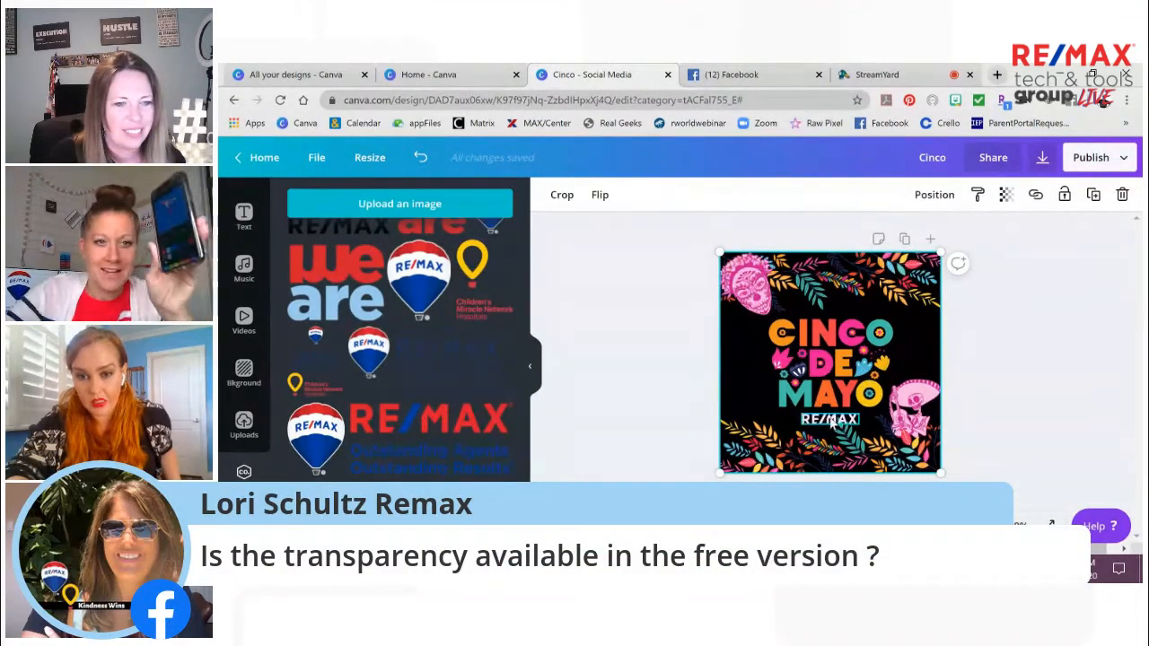
pyautogui.moveTo(832, 419); pyautogui.dragTo(830, 414)
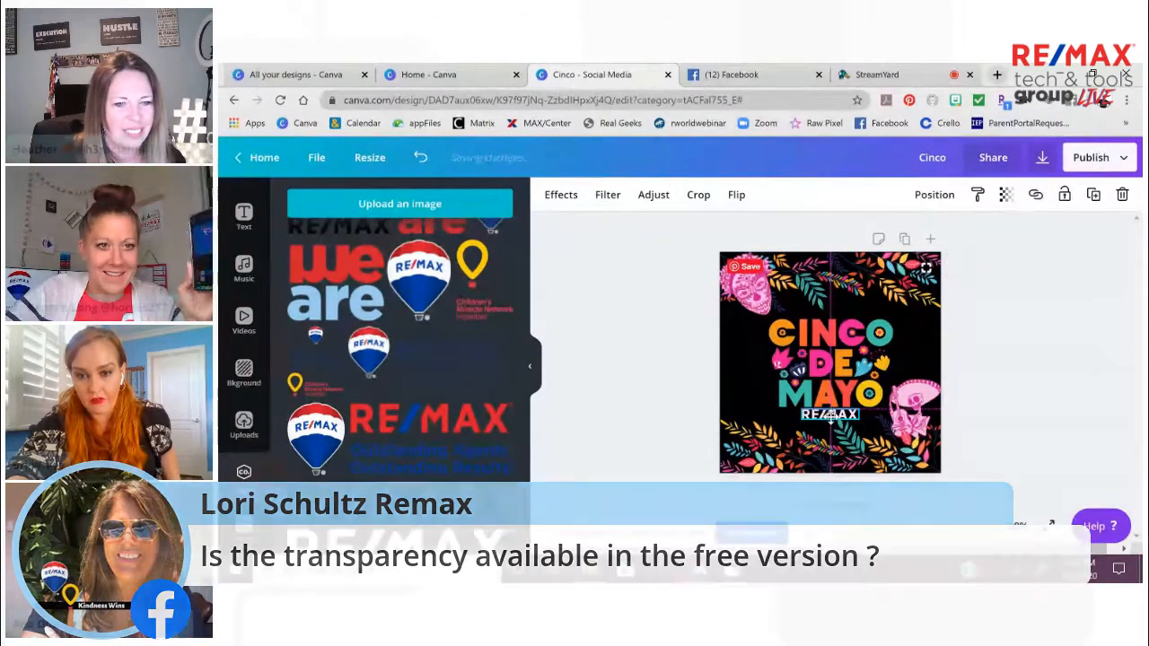
pyautogui.moveTo(830, 414); pyautogui.dragTo(832, 418)
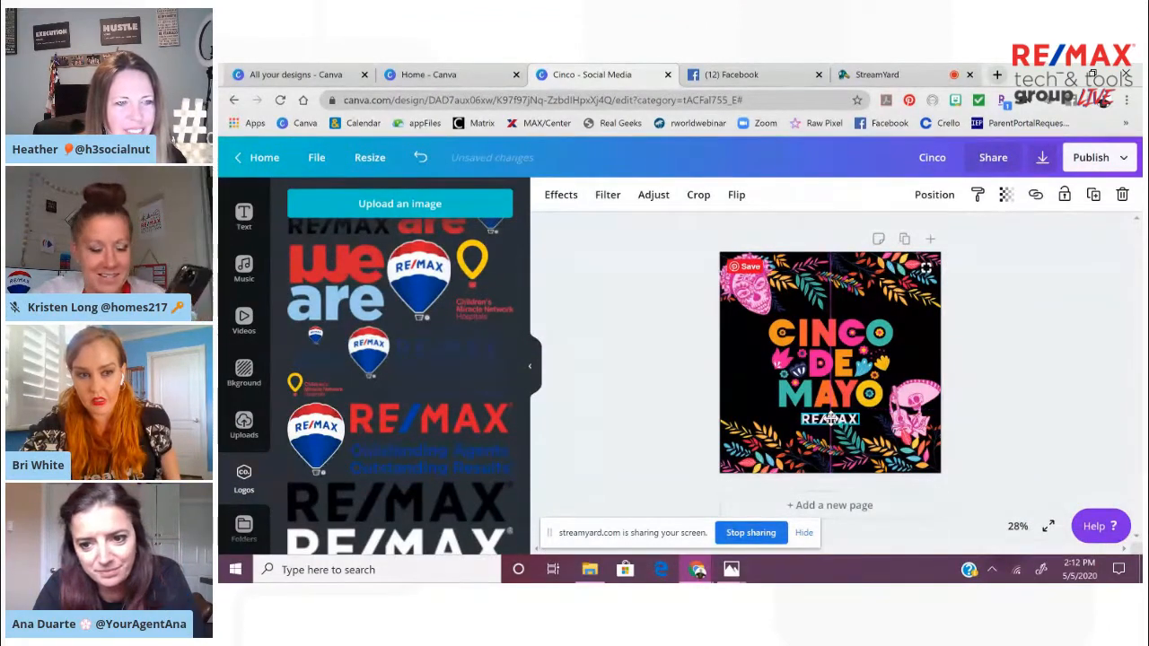
pyautogui.click(1069, 390)
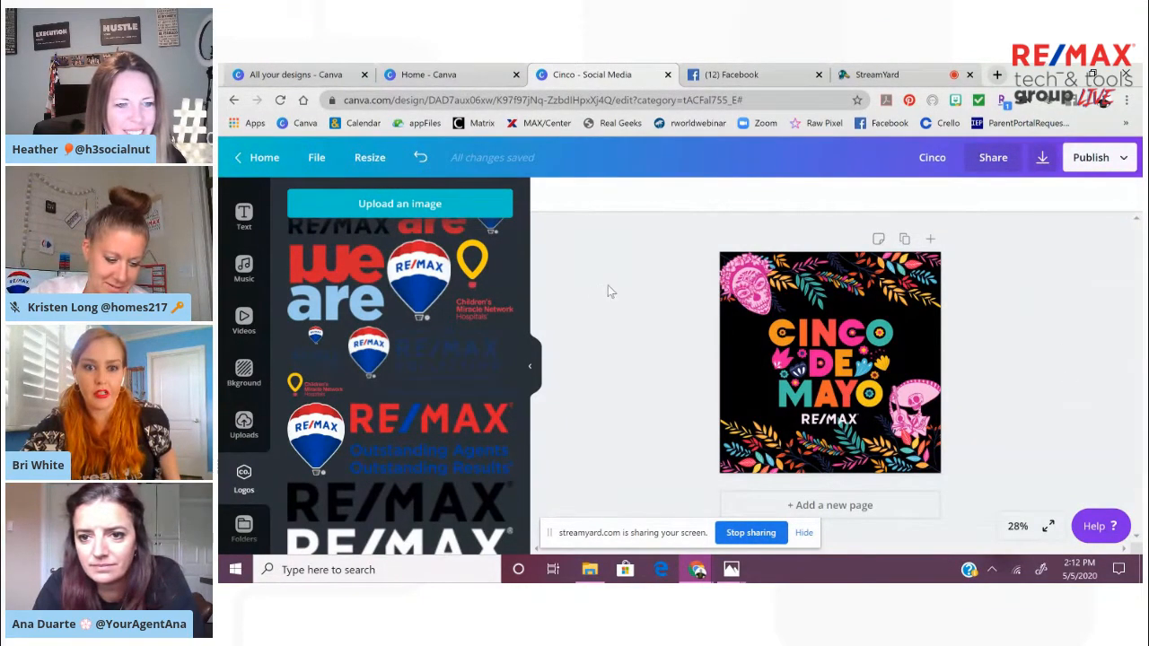
# Create a blank 1080 × 1080 px Social Media design and check the Best Mom Ever graphic in Photos
pyautogui.click(446, 79)
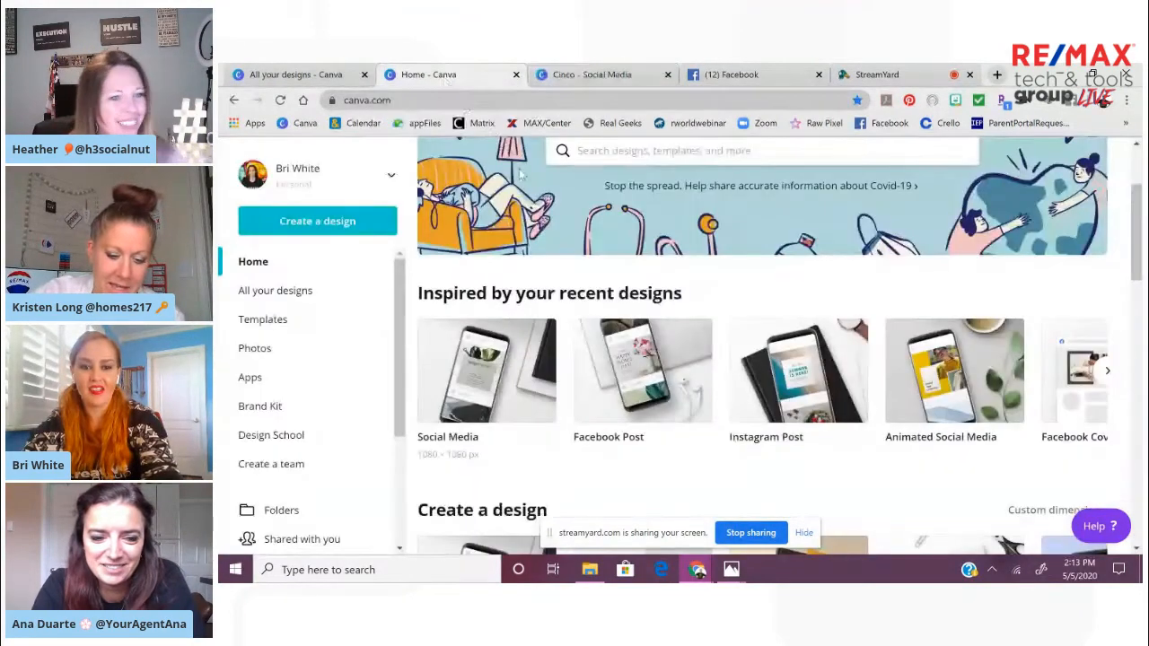
pyautogui.click(521, 409)
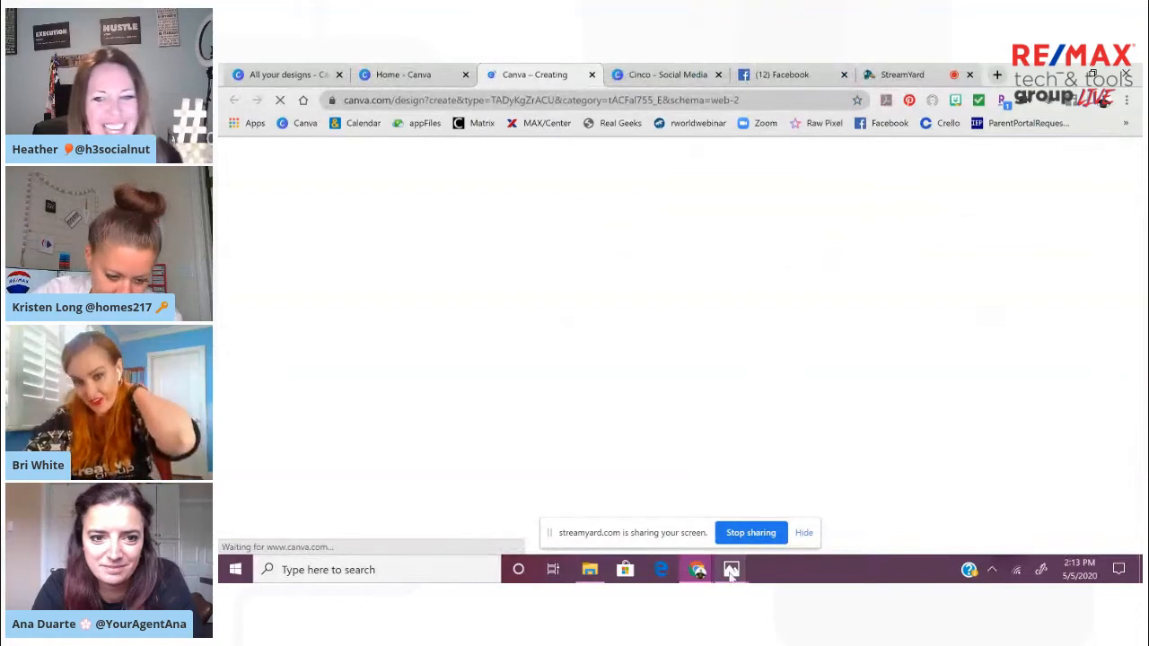
pyautogui.moveTo(731, 574)
pyautogui.moveTo(675, 468)
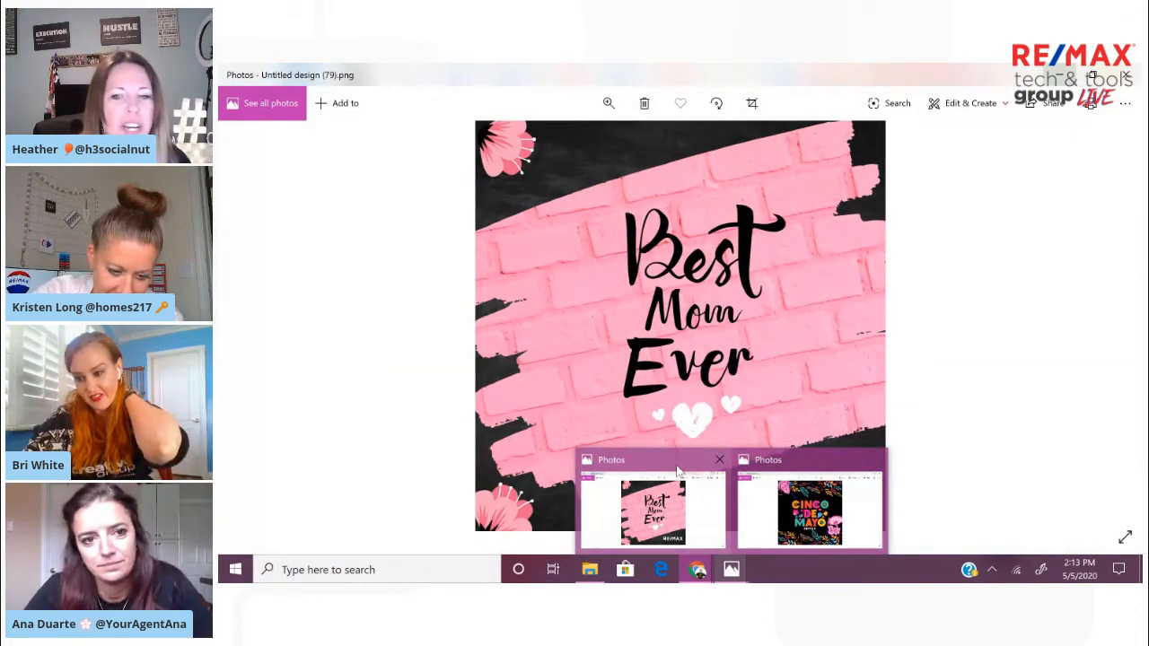
pyautogui.click(678, 471)
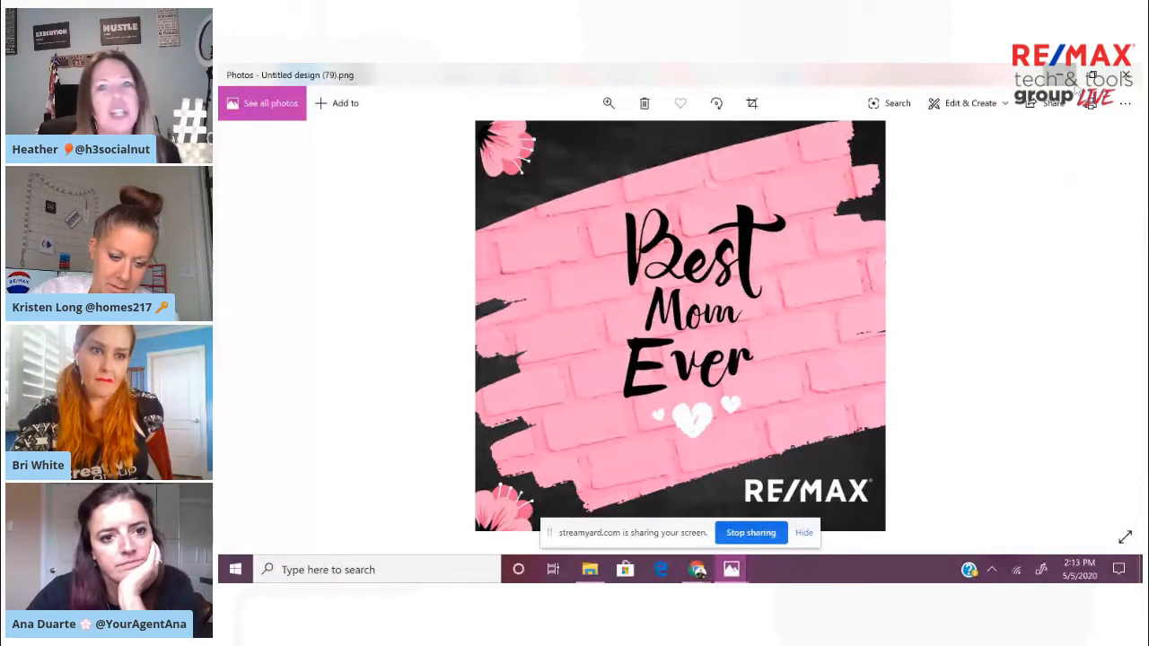
pyautogui.click(1061, 76)
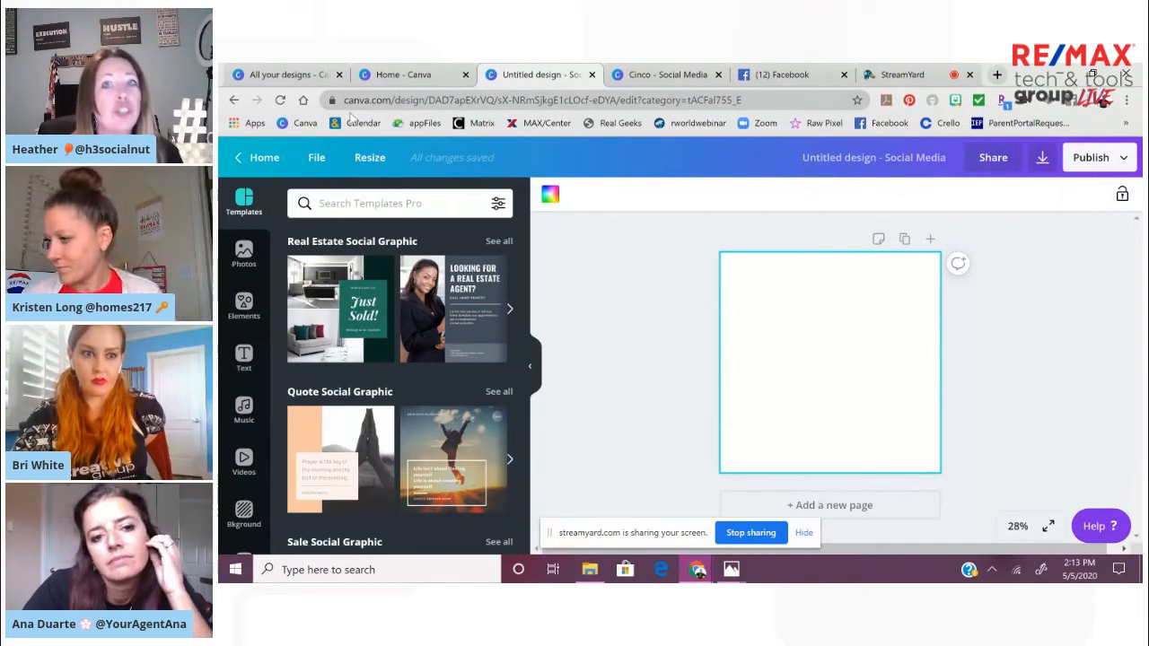
# Return to the Canva home page and open the Brand Kit
pyautogui.click(406, 76)
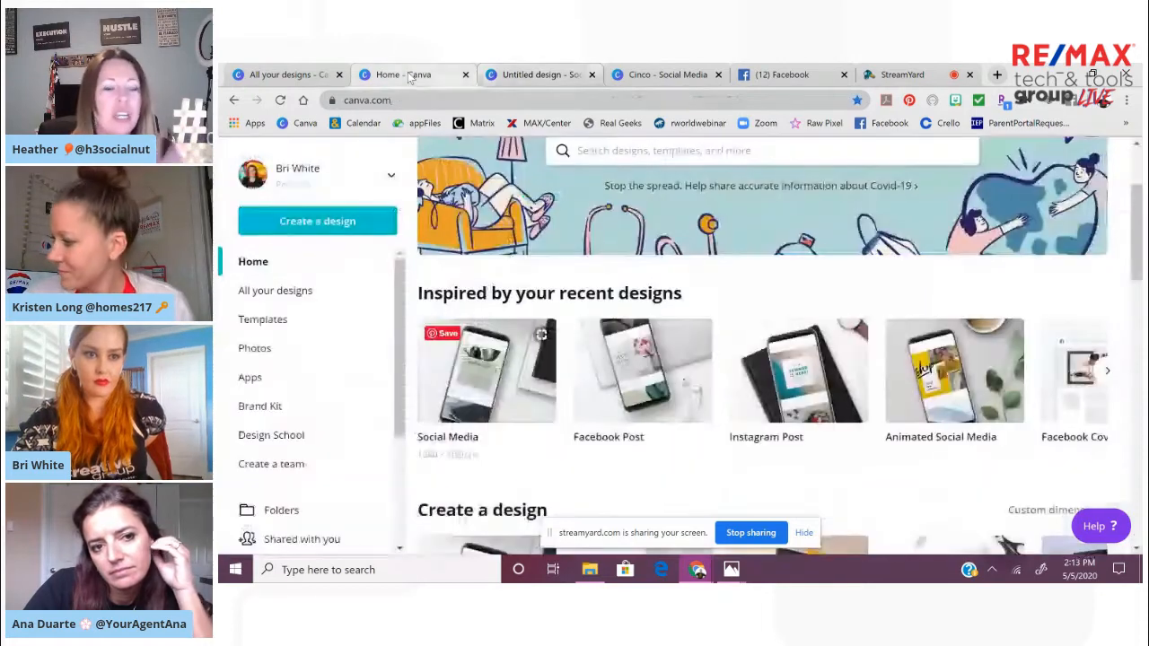
pyautogui.click(392, 177)
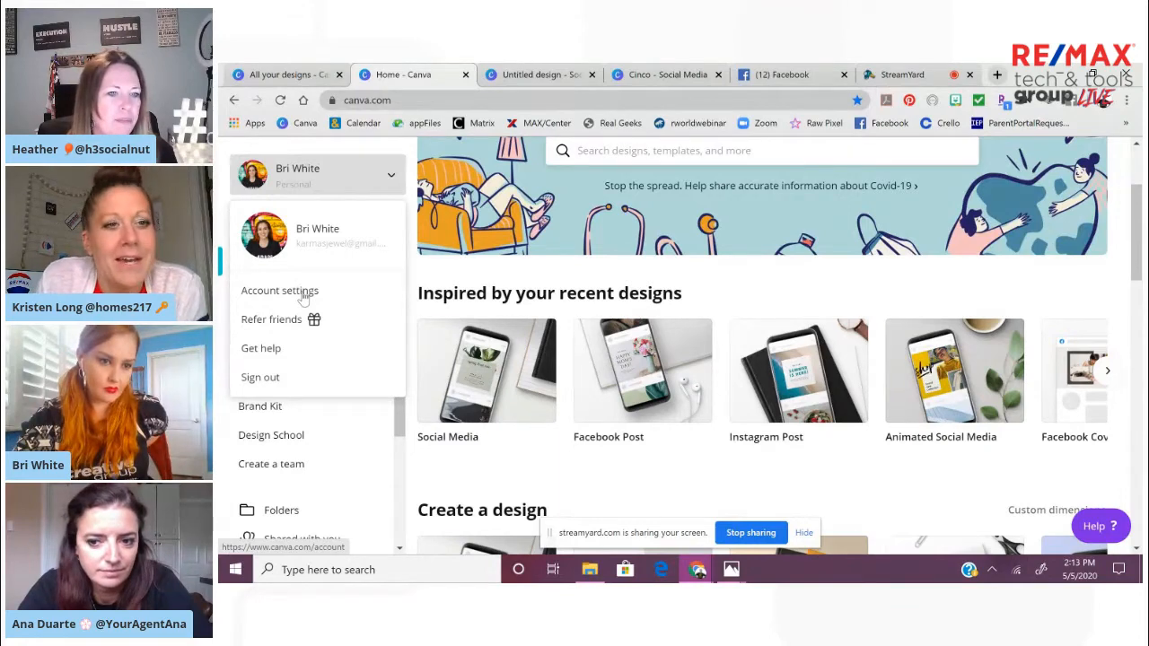
pyautogui.click(255, 414)
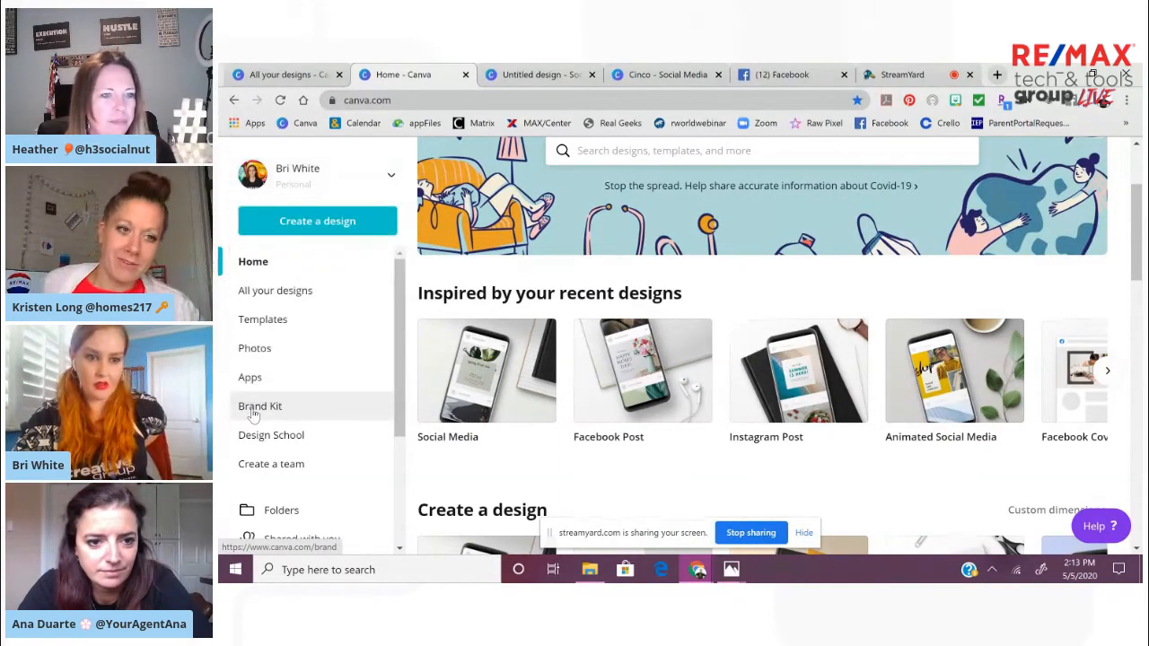
pyautogui.click(254, 414)
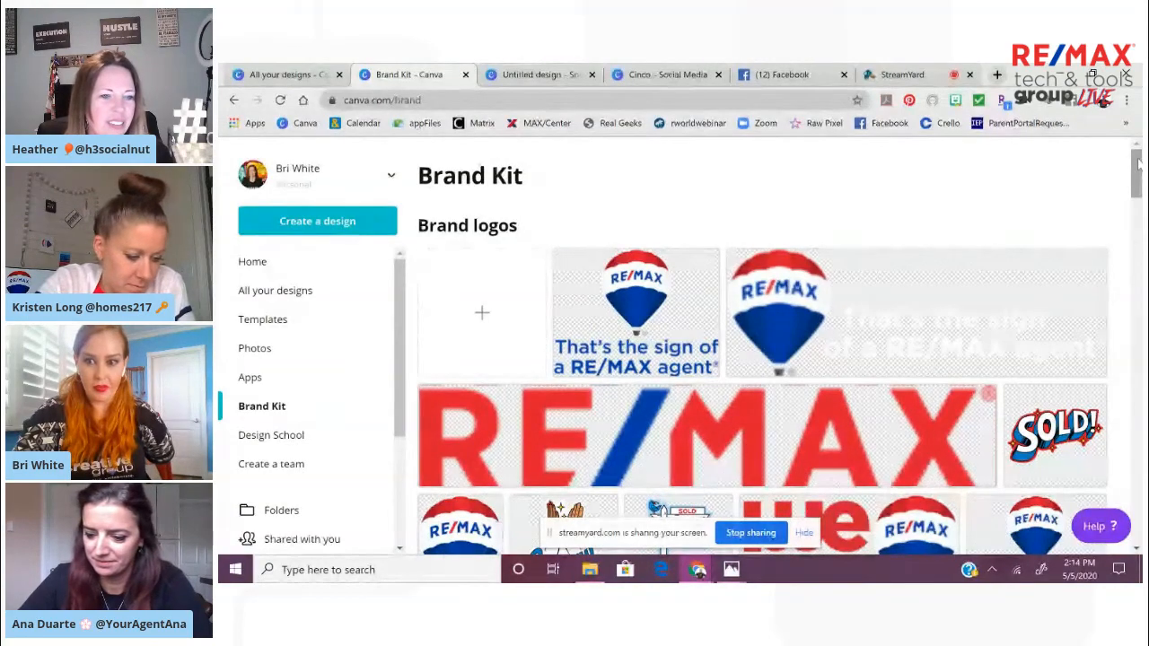
# Review the Brand Kit's logos and fonts, and add a new #2d9eec swatch to the brand colors
pyautogui.moveTo(1138, 160)
pyautogui.mouseDown()
pyautogui.moveTo(1138, 150)
pyautogui.moveTo(1139, 205)
pyautogui.moveTo(1138, 150)
pyautogui.mouseUp()
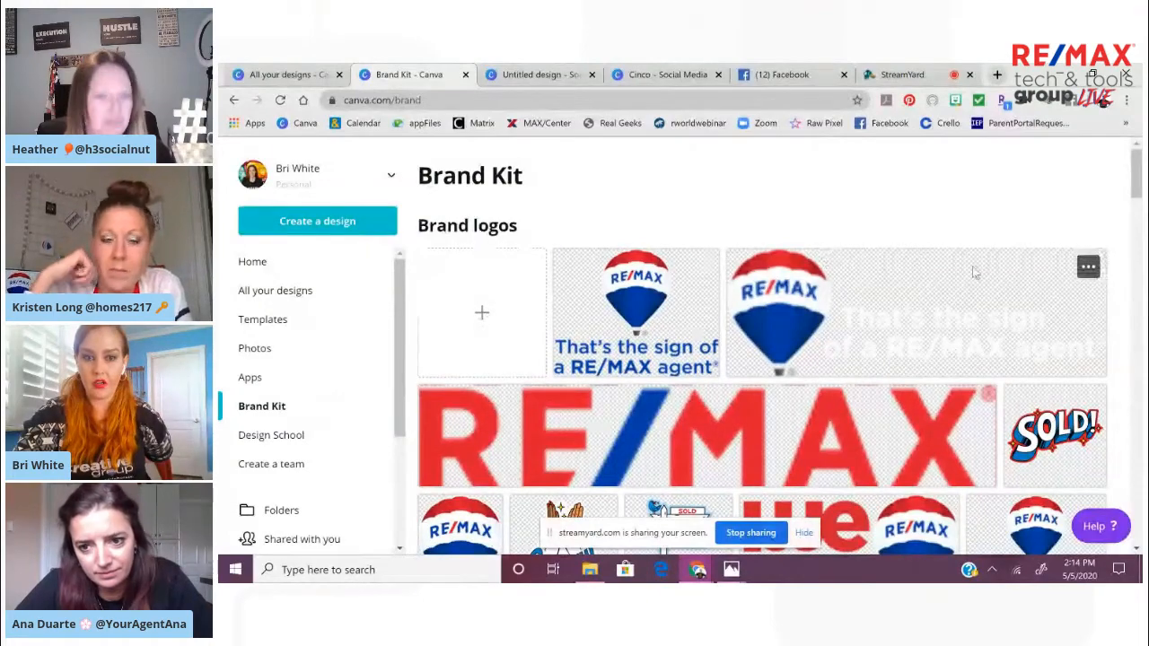
pyautogui.moveTo(1137, 182); pyautogui.dragTo(1135, 498)
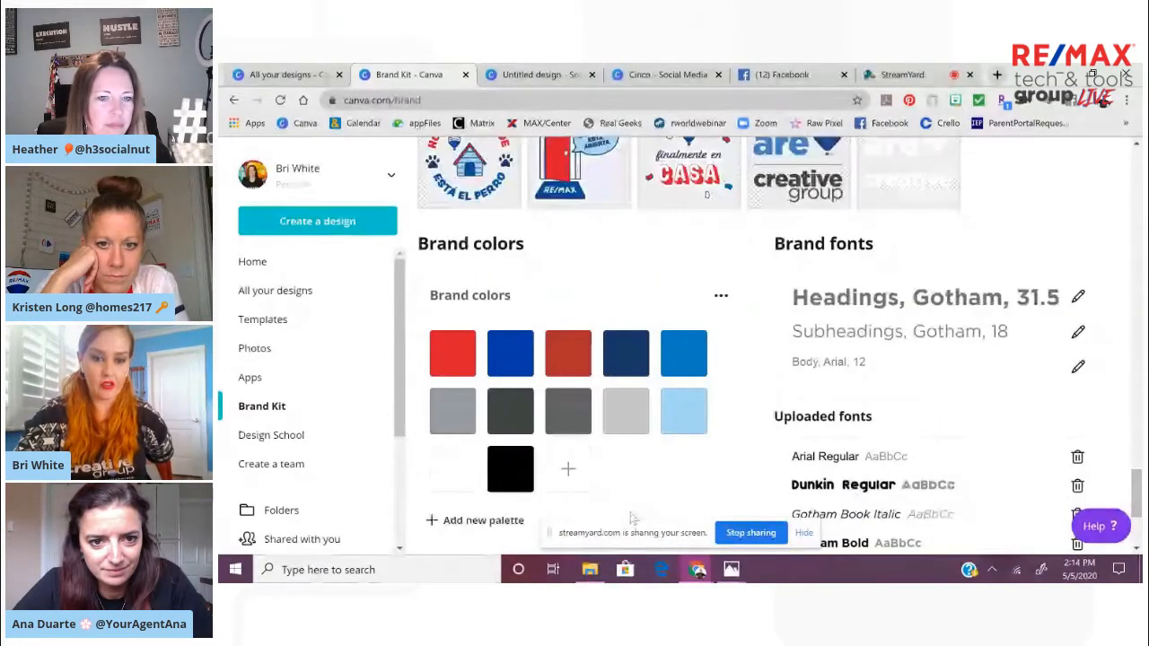
pyautogui.click(568, 474)
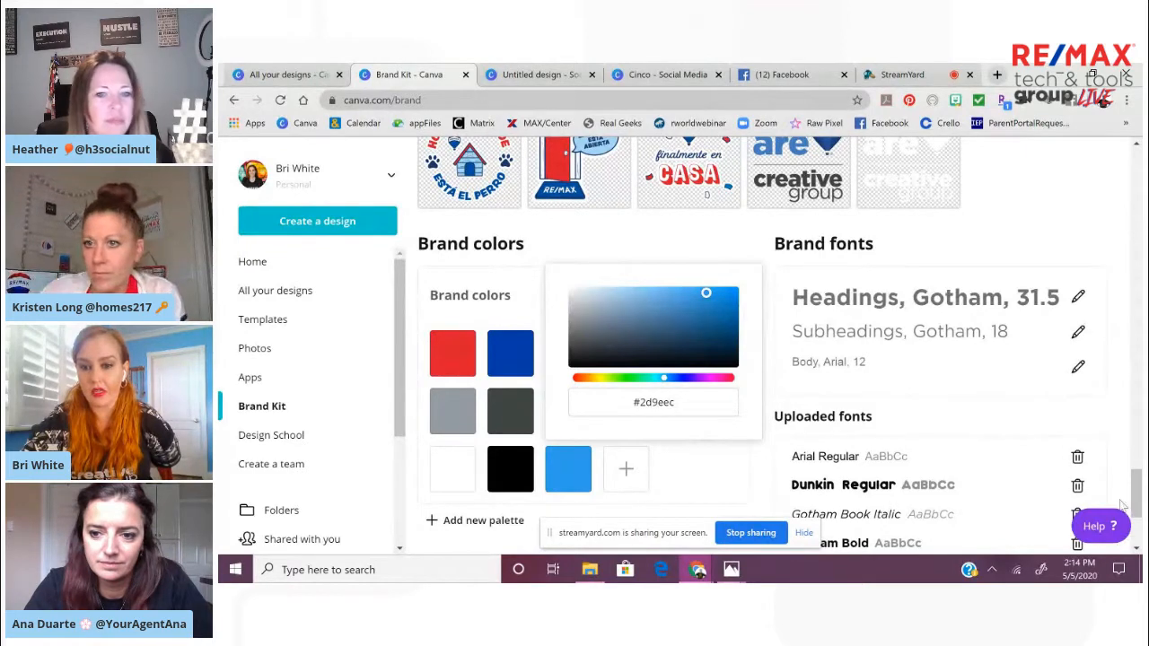
# Check the Brand Kit's uploaded fonts, go back to the untitled design, and view the Best Mom Ever graphic in Photos
pyautogui.moveTo(1137, 513); pyautogui.dragTo(1138, 537)
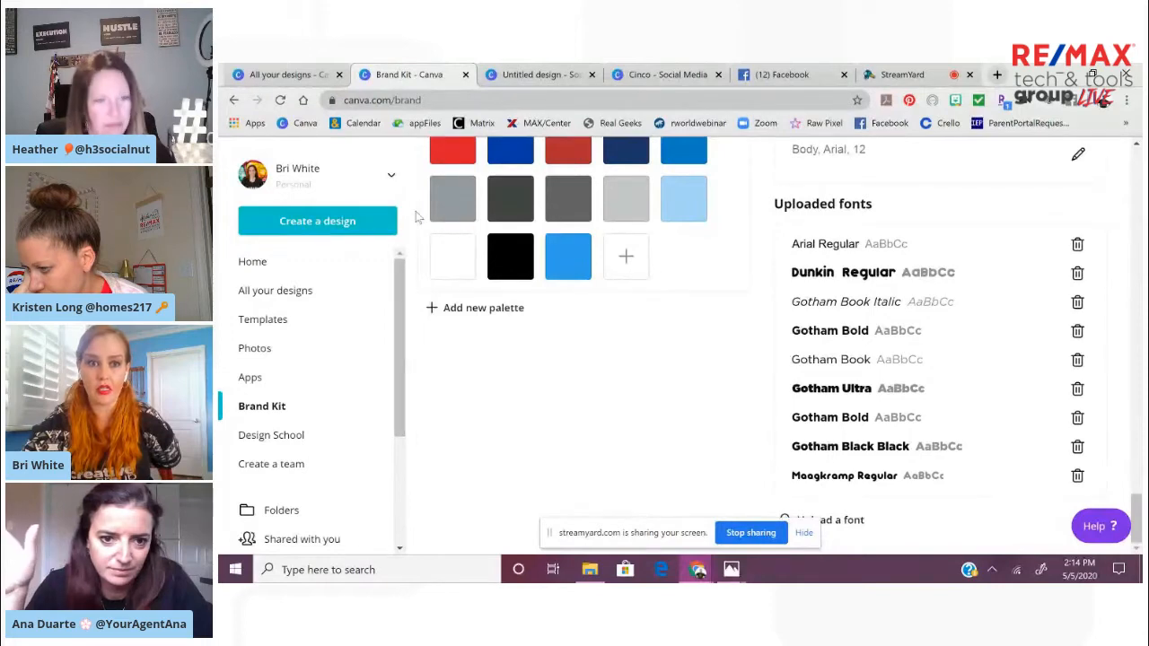
pyautogui.click(528, 76)
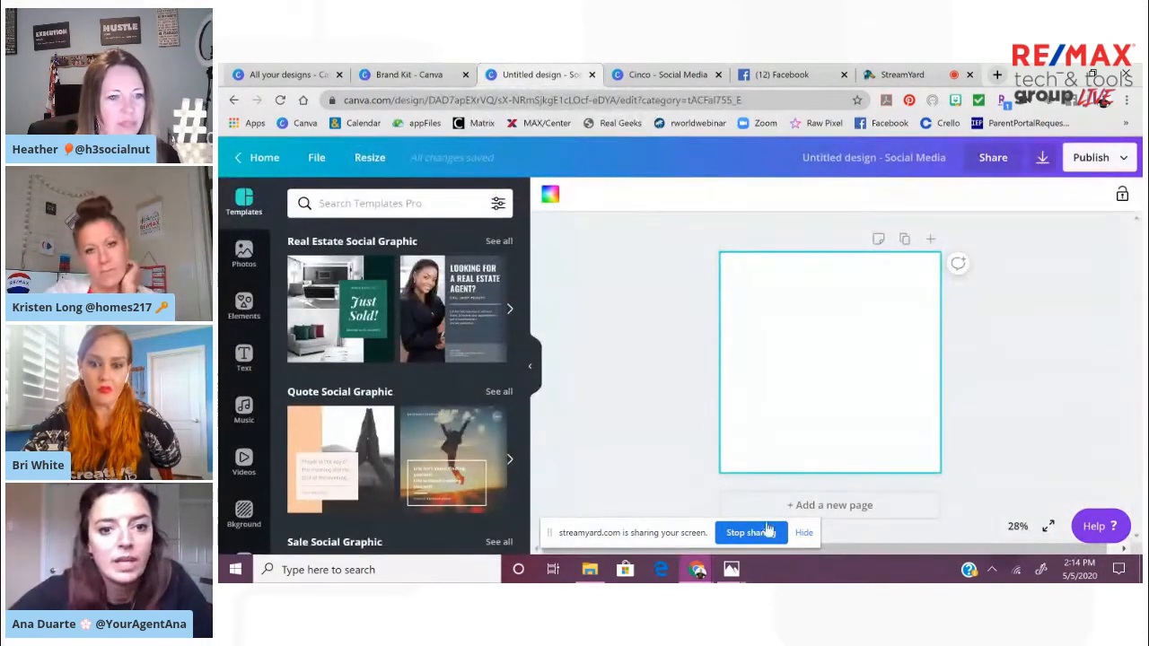
pyautogui.moveTo(734, 569)
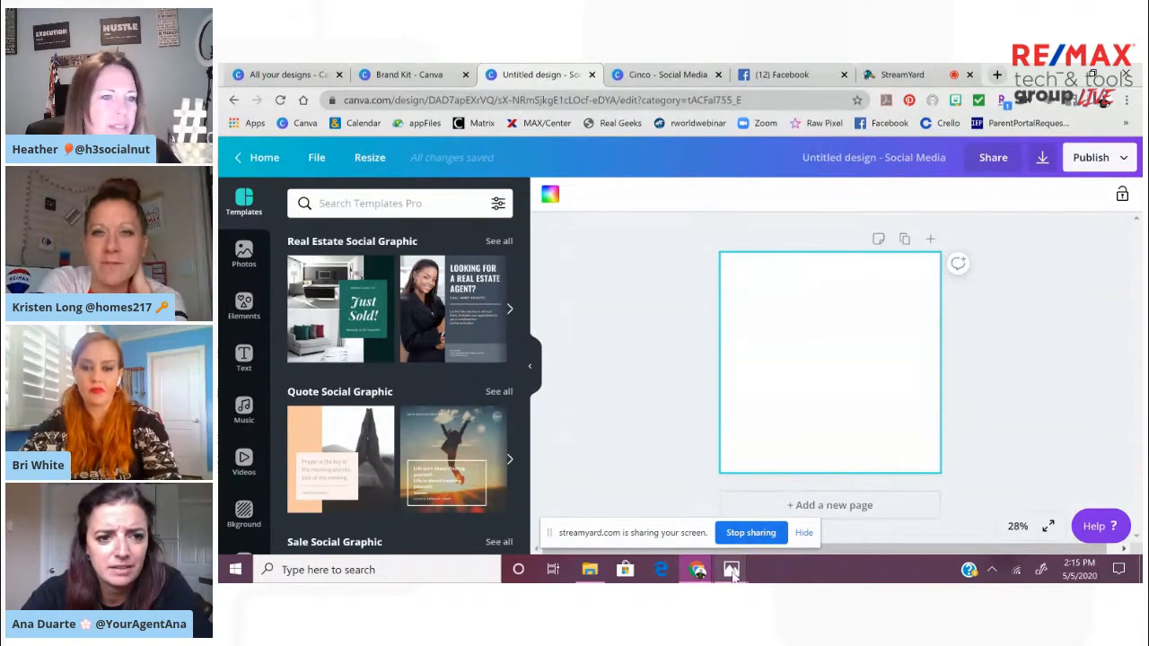
pyautogui.click(677, 460)
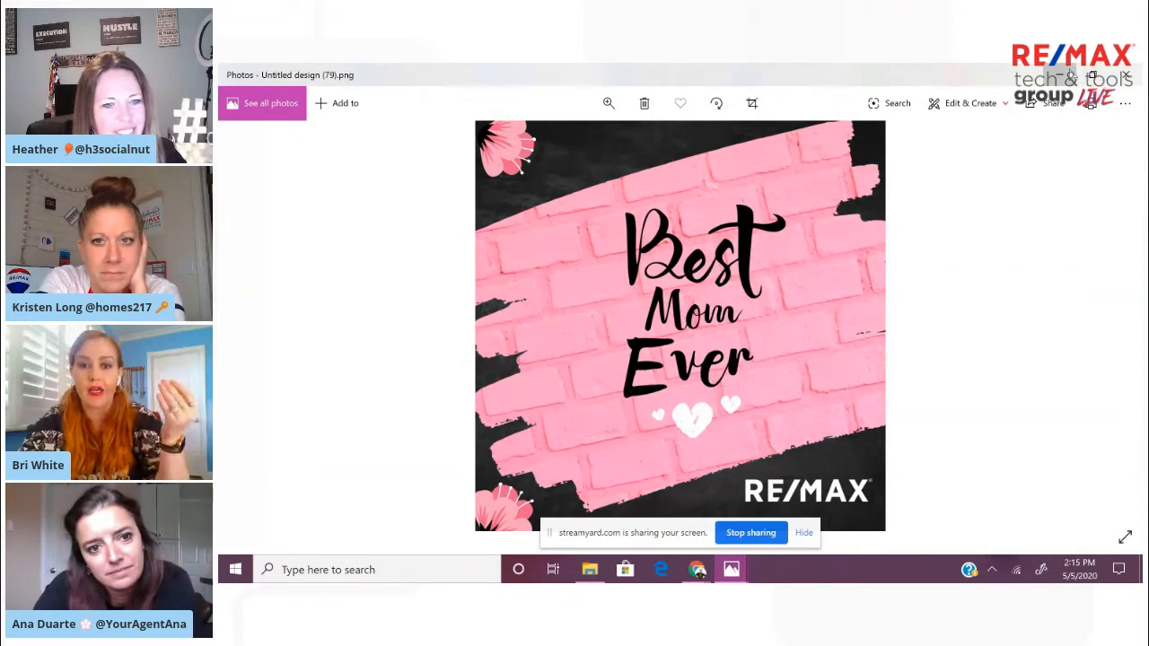
pyautogui.click(1072, 75)
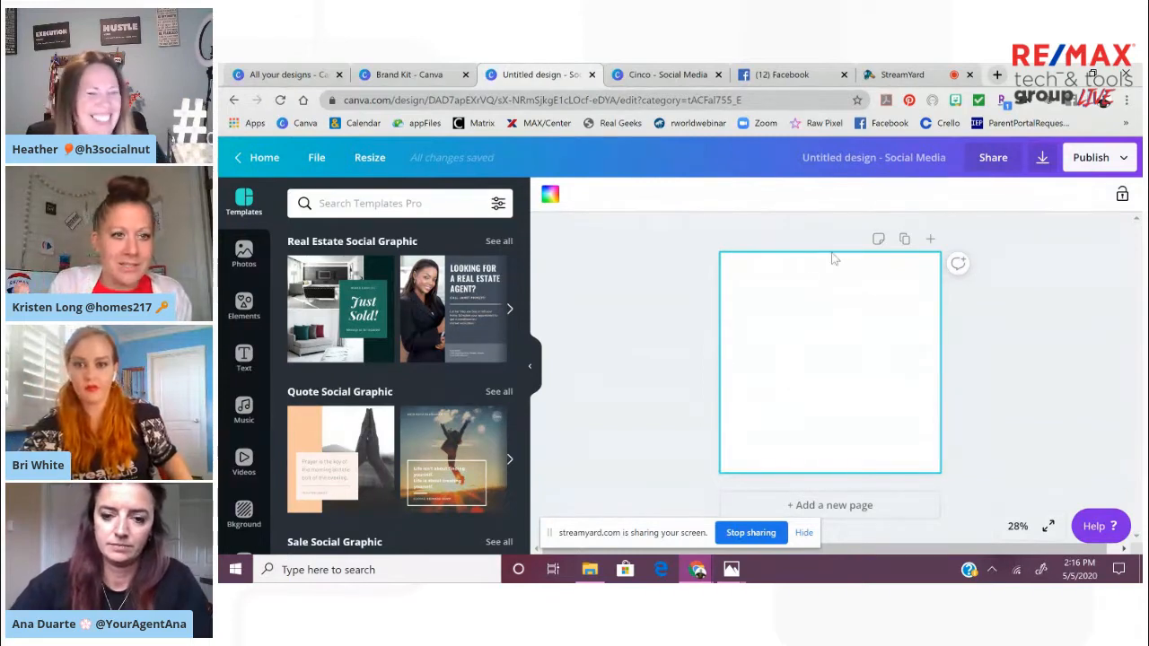
# Rename the untitled social media design as Mom
pyautogui.click(936, 160)
pyautogui.press('BackSpace')
pyautogui.write('Mem')
pyautogui.press('Return')
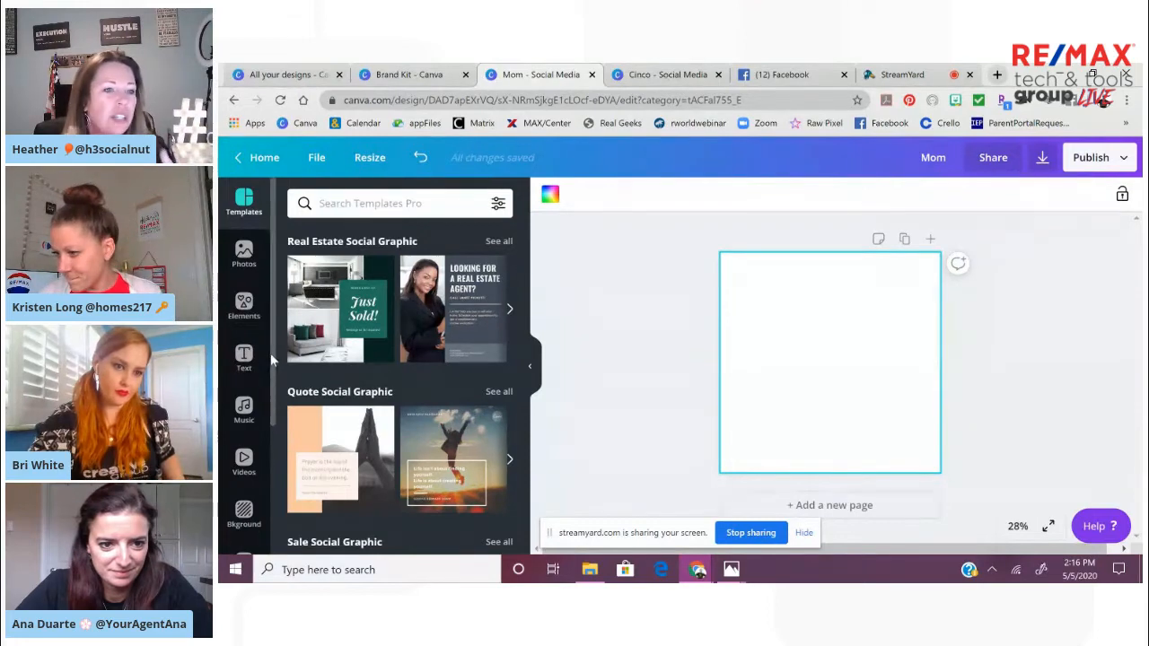
# Examine the editor's folders, from All your designs through the custom ones, and the available background options
pyautogui.moveTo(274, 351); pyautogui.dragTo(275, 416)
pyautogui.scroll(-2, 275, 415)
pyautogui.click(243, 446)
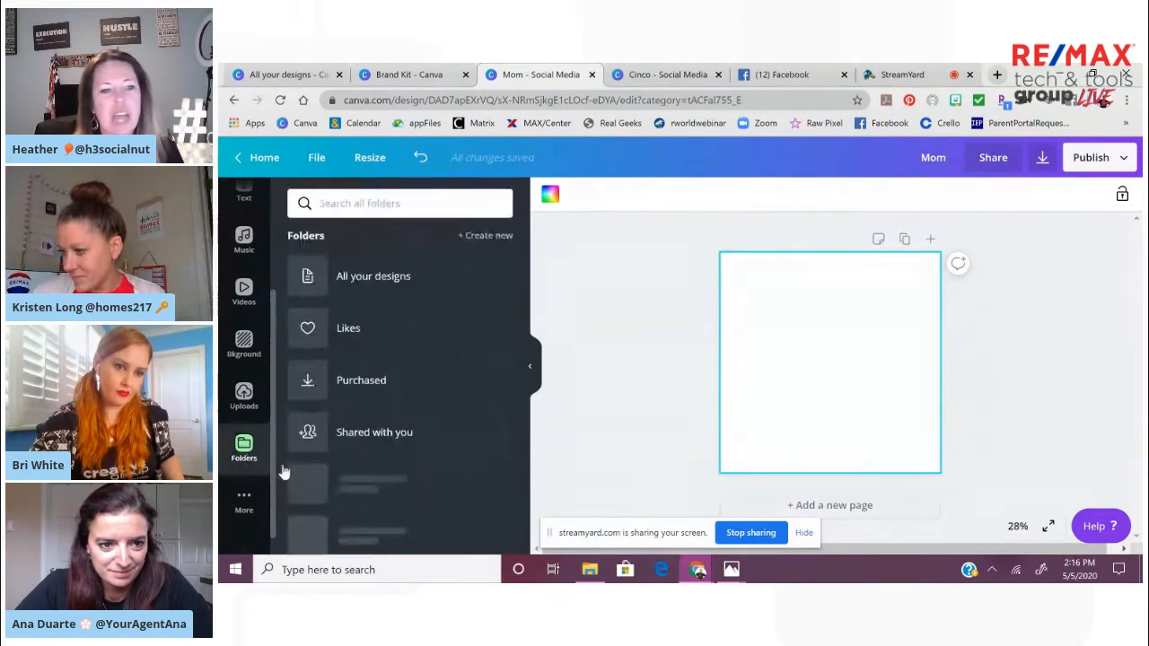
pyautogui.moveTo(524, 267); pyautogui.dragTo(510, 497)
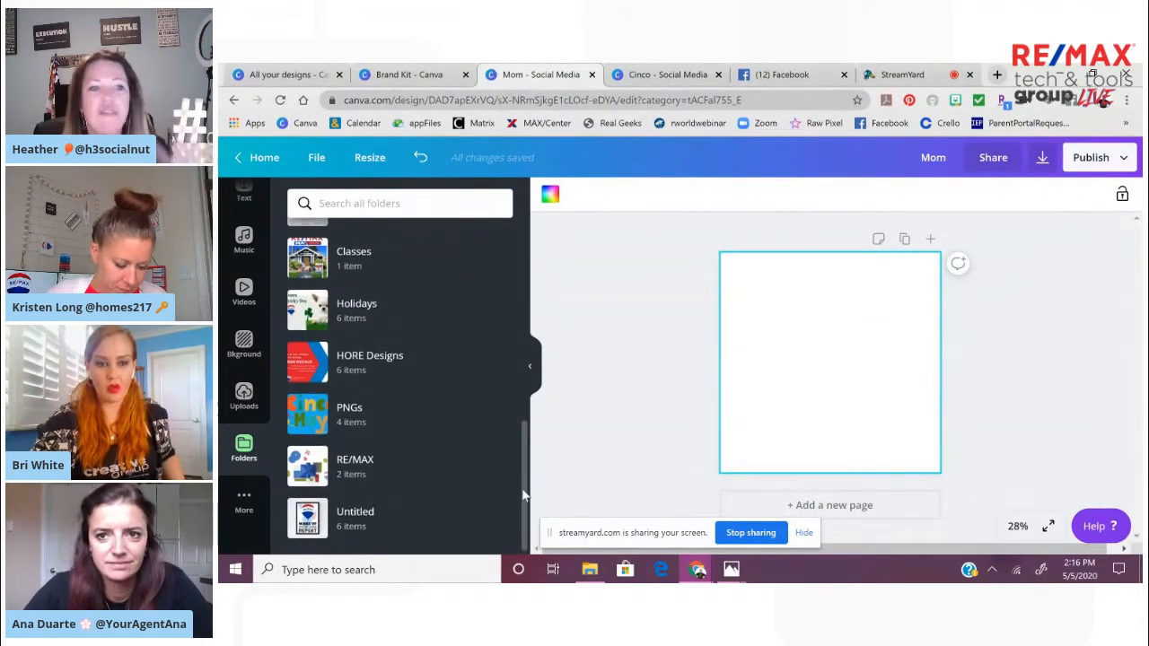
pyautogui.scroll(1, 520, 489)
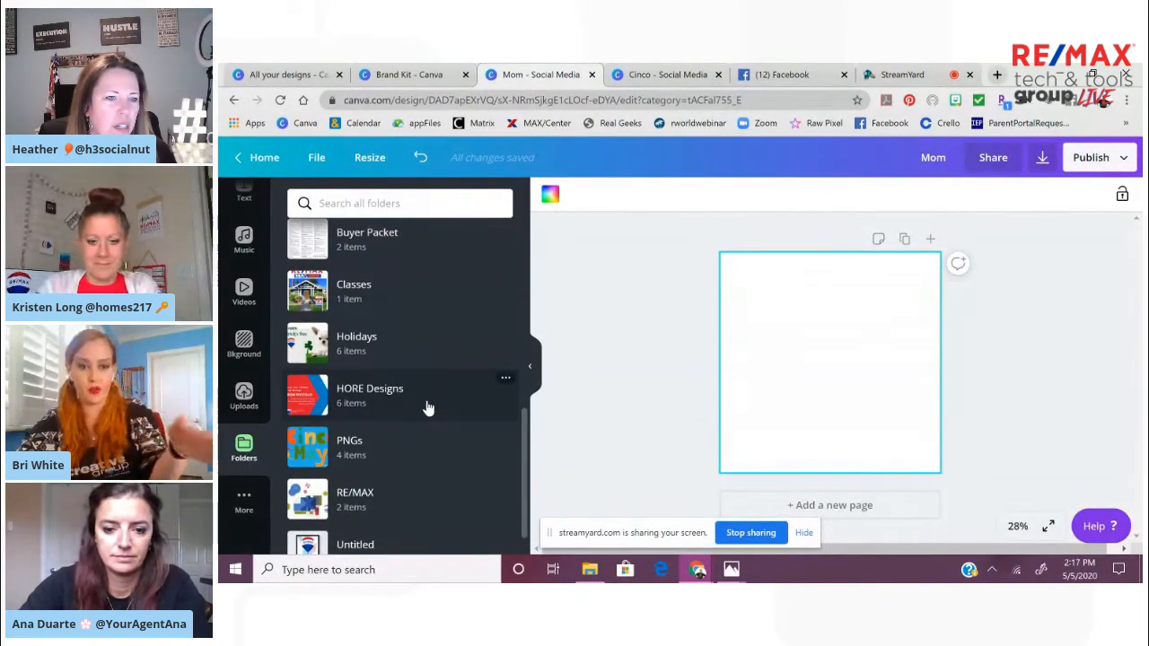
pyautogui.moveTo(526, 436); pyautogui.dragTo(536, 236)
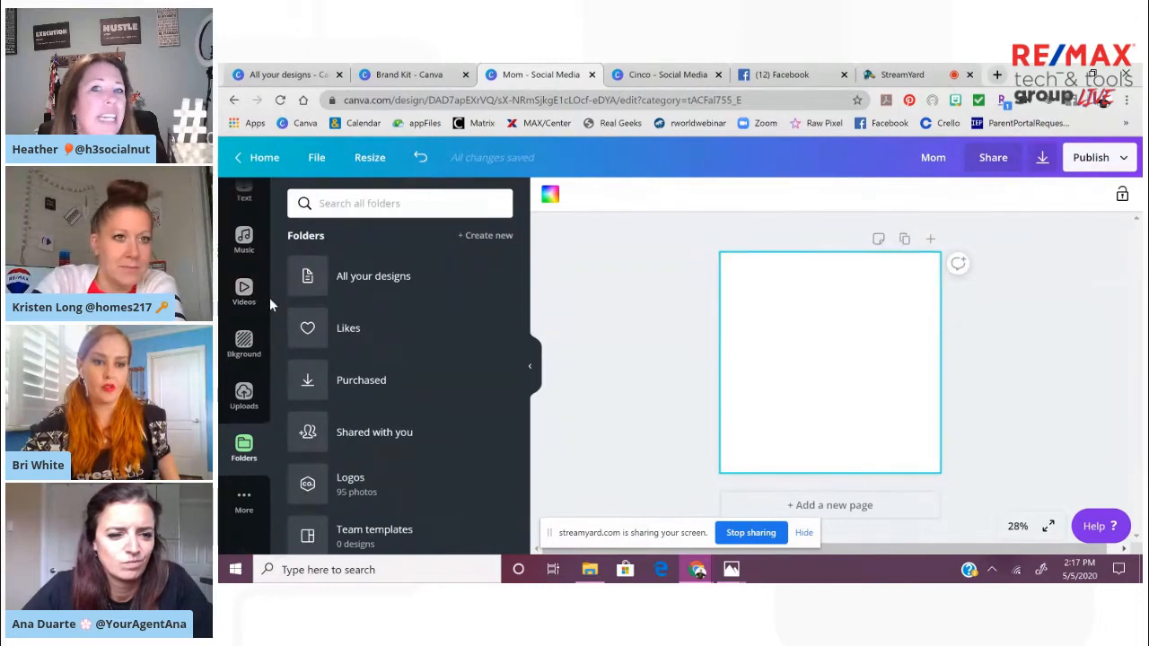
pyautogui.scroll(3, 244, 360)
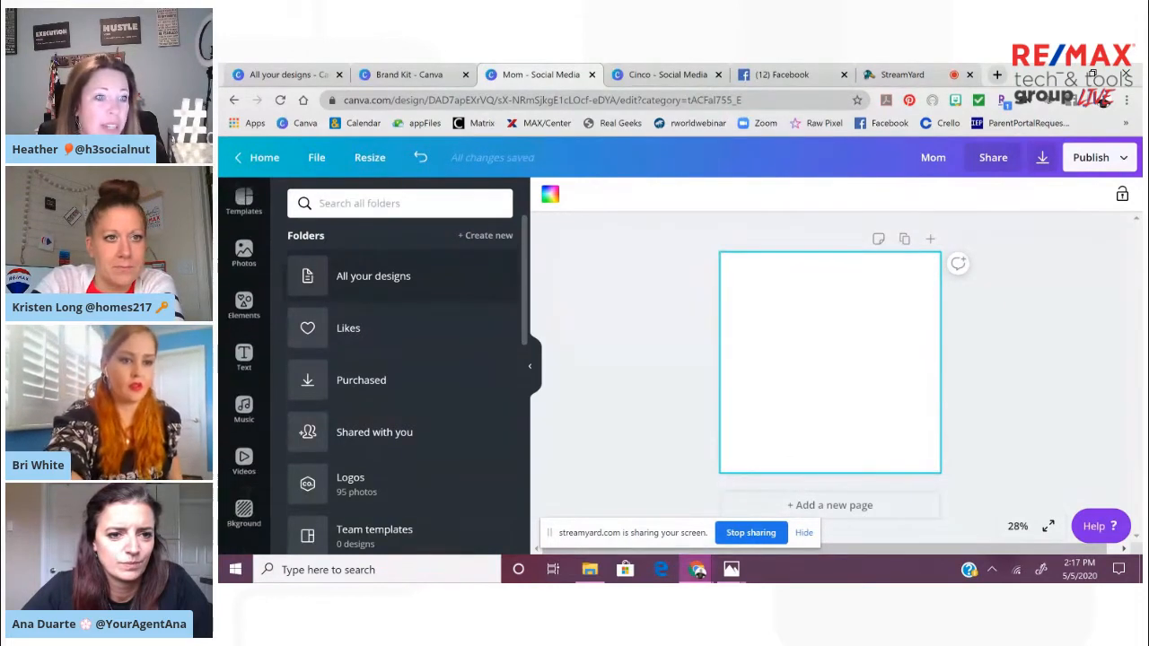
pyautogui.click(243, 510)
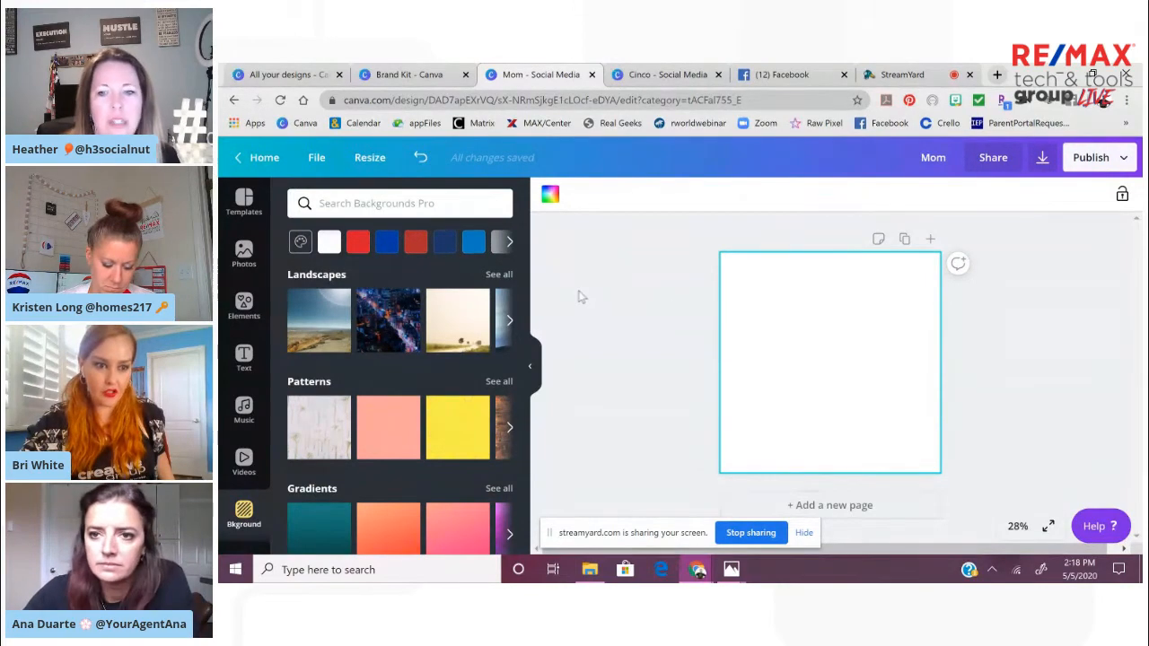
# Find the full set of grids among the elements and add the single-cell grid so it fills the whole page
pyautogui.click(243, 303)
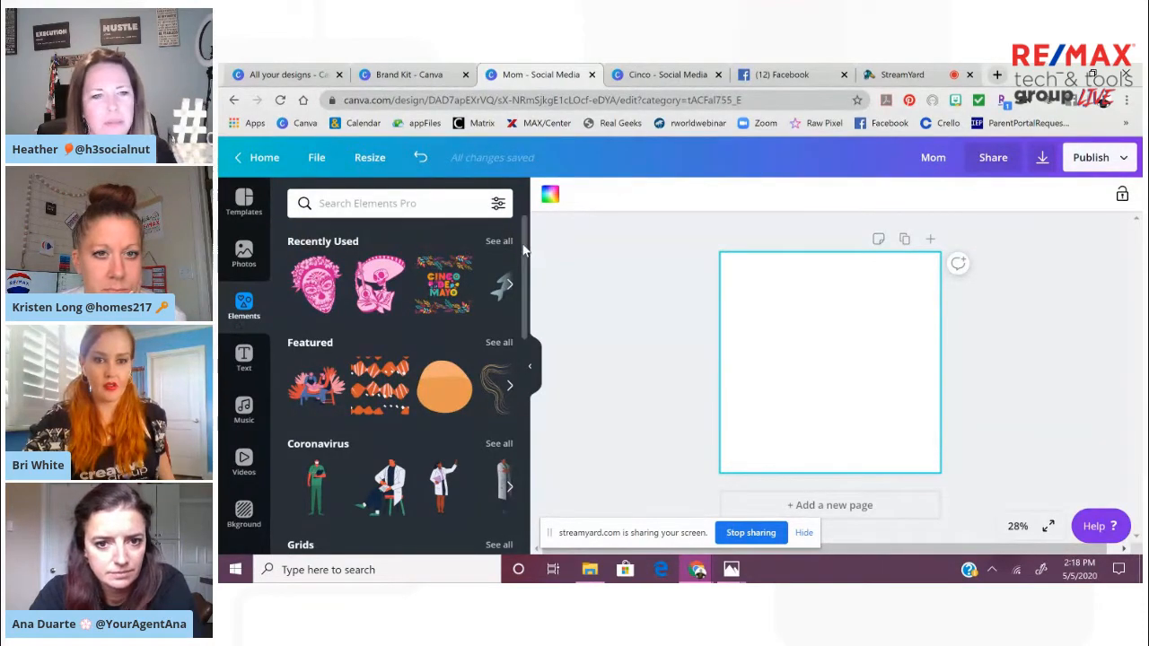
pyautogui.moveTo(525, 249); pyautogui.dragTo(526, 345)
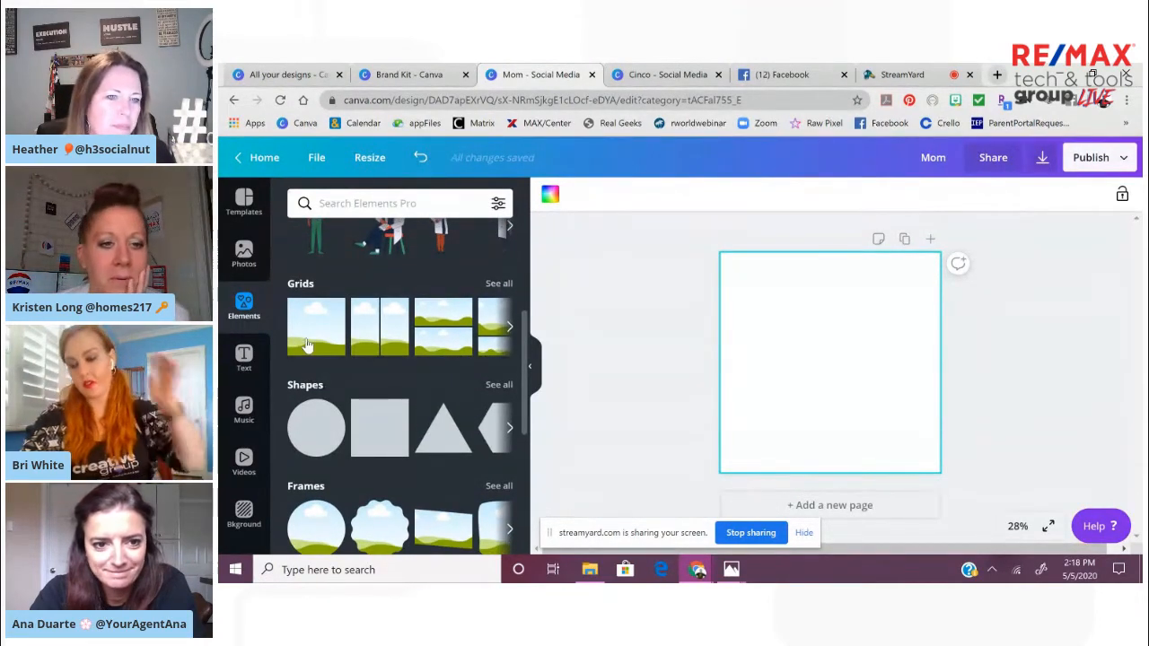
pyautogui.moveTo(318, 301); pyautogui.dragTo(316, 332)
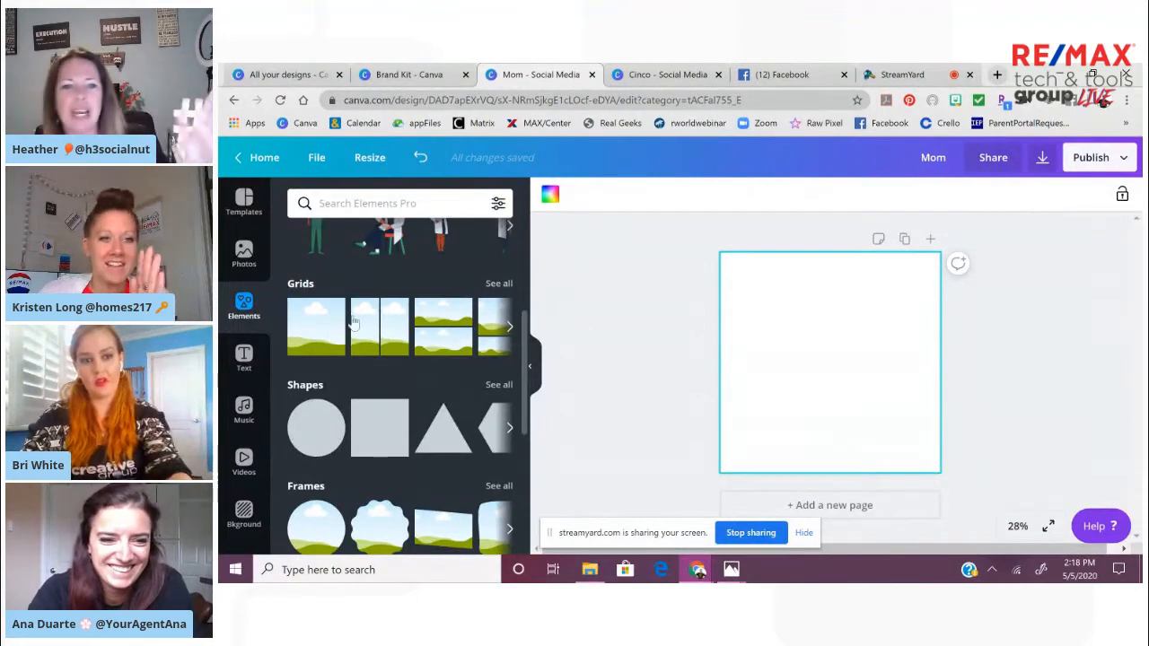
pyautogui.click(498, 284)
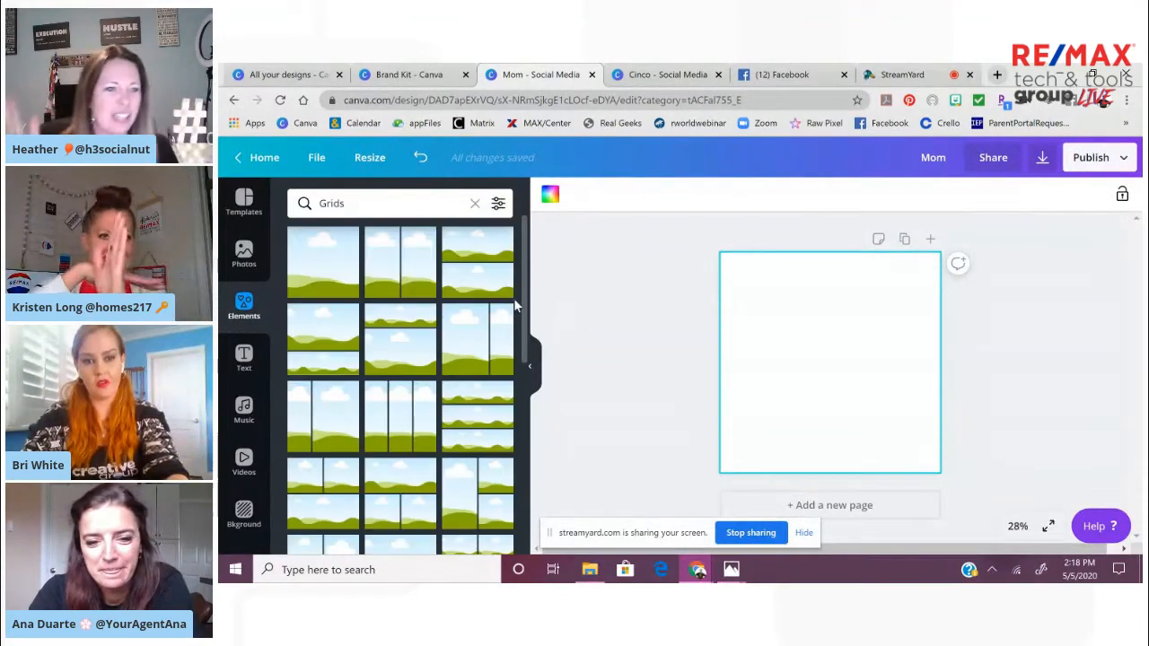
pyautogui.click(308, 280)
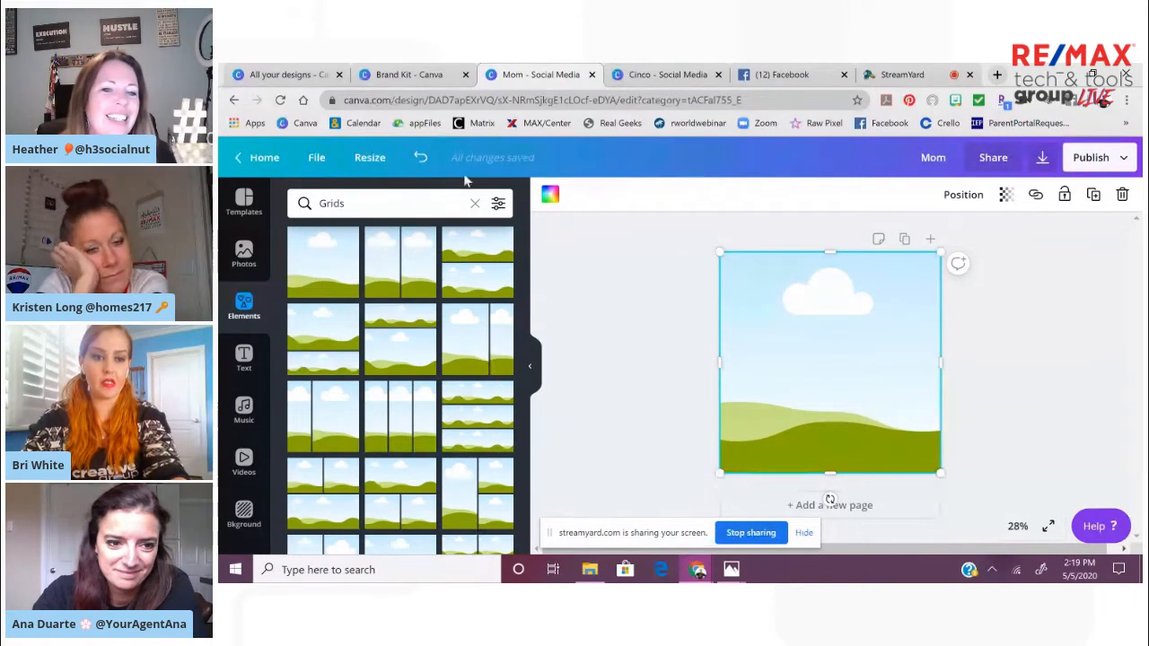
pyautogui.click(475, 203)
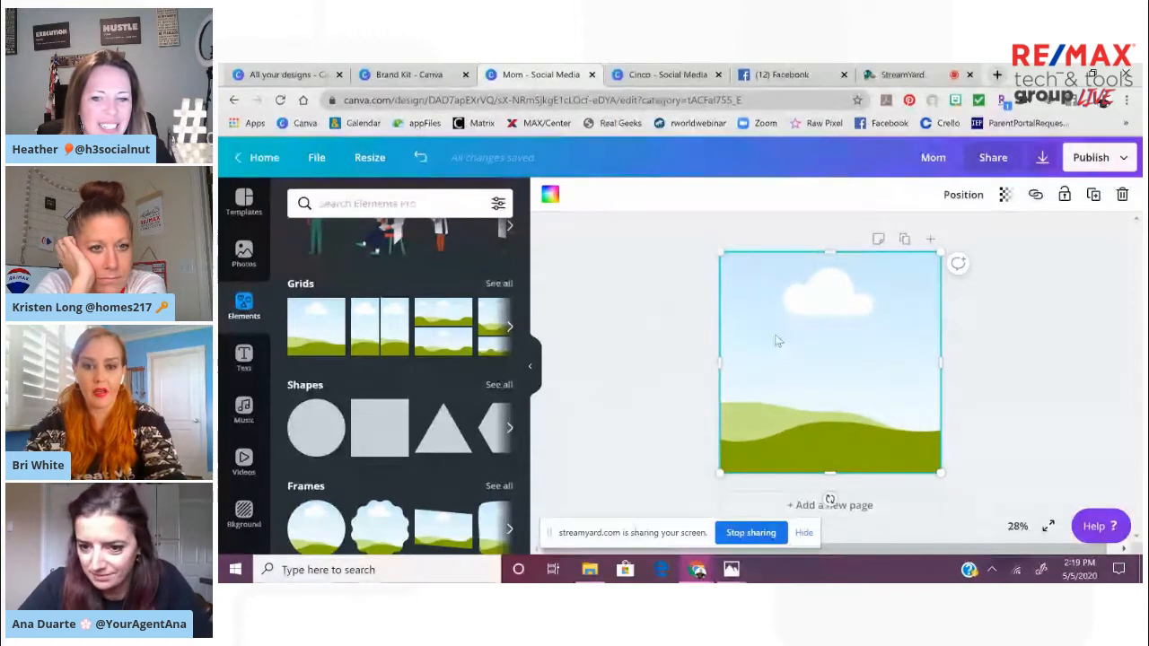
pyautogui.click(684, 326)
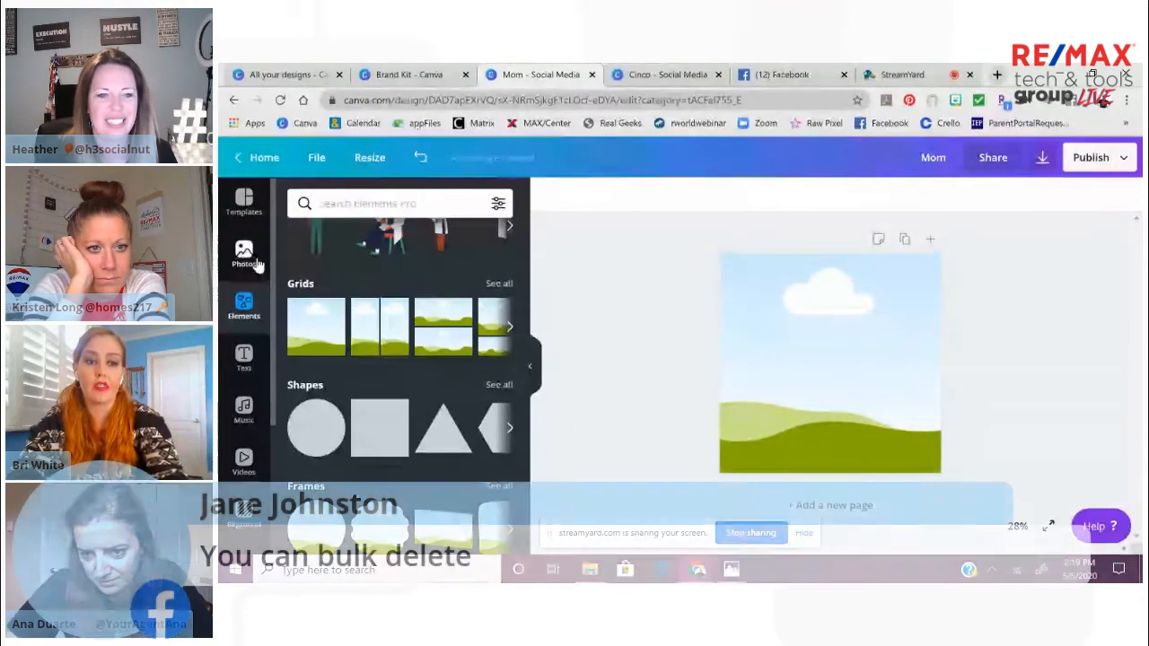
# Search the photos for black and review the details and save options of the dark textured Pro photo
pyautogui.click(251, 259)
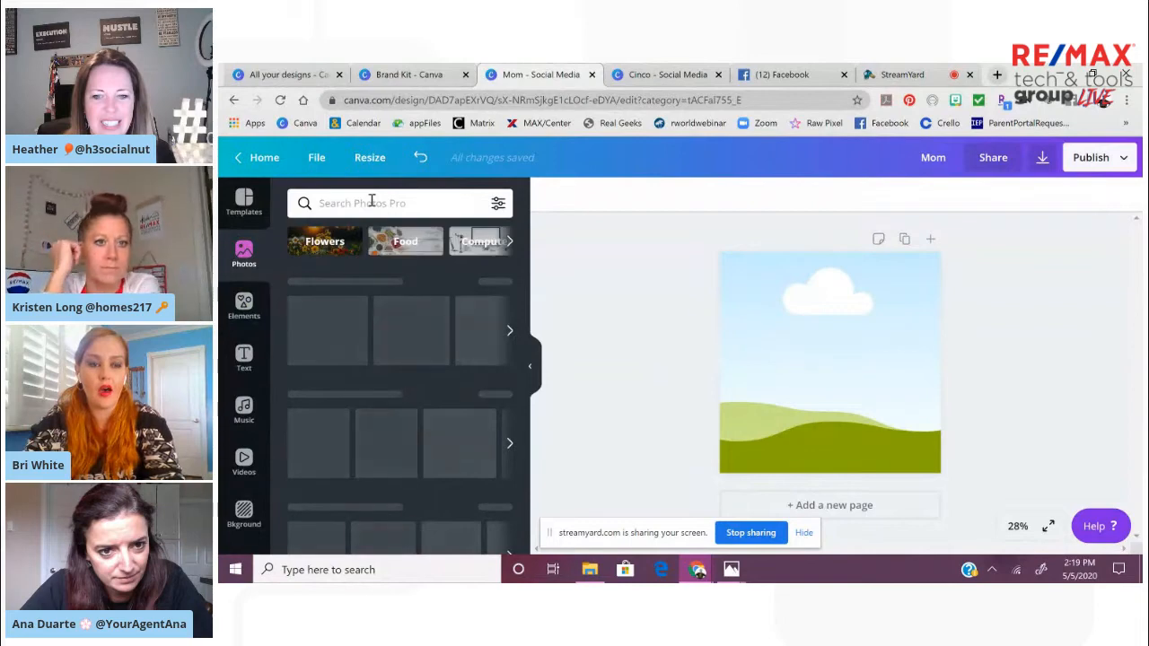
pyautogui.click(372, 203)
pyautogui.write('black')
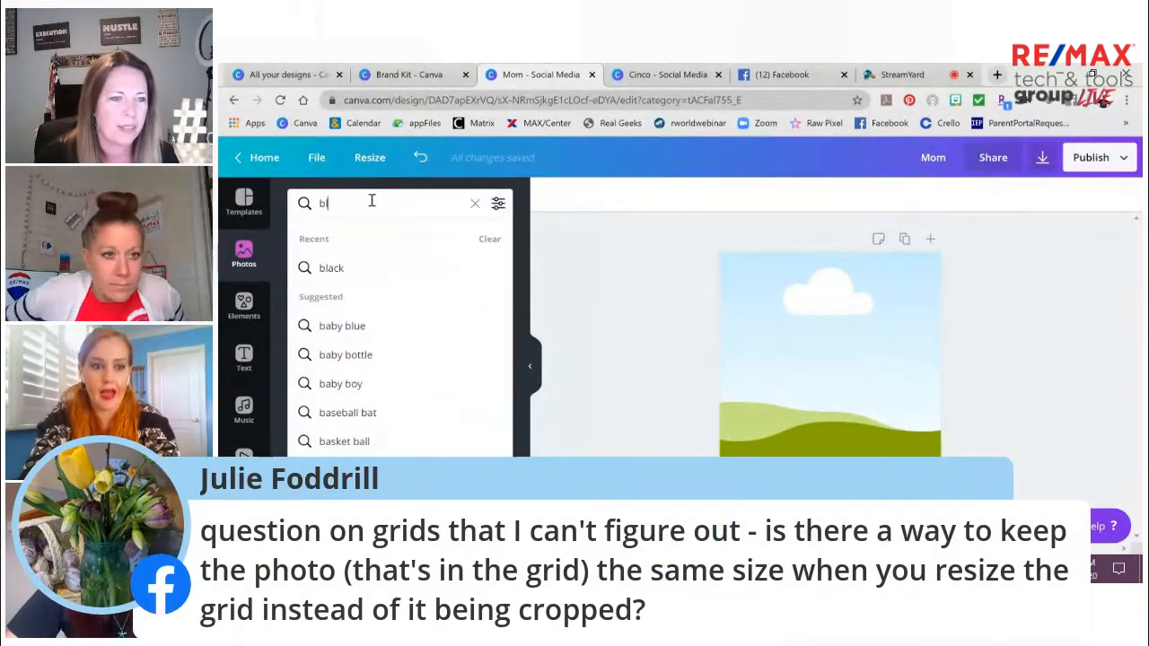
pyautogui.press('Return')
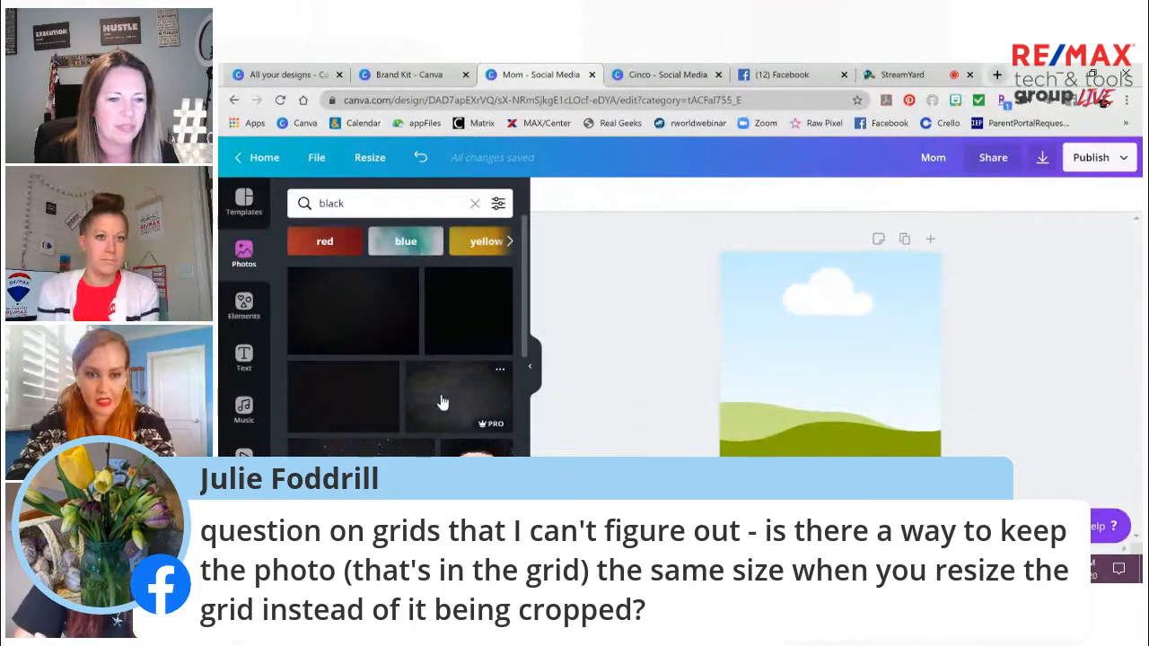
pyautogui.click(500, 371)
pyautogui.moveTo(668, 264); pyautogui.dragTo(663, 395)
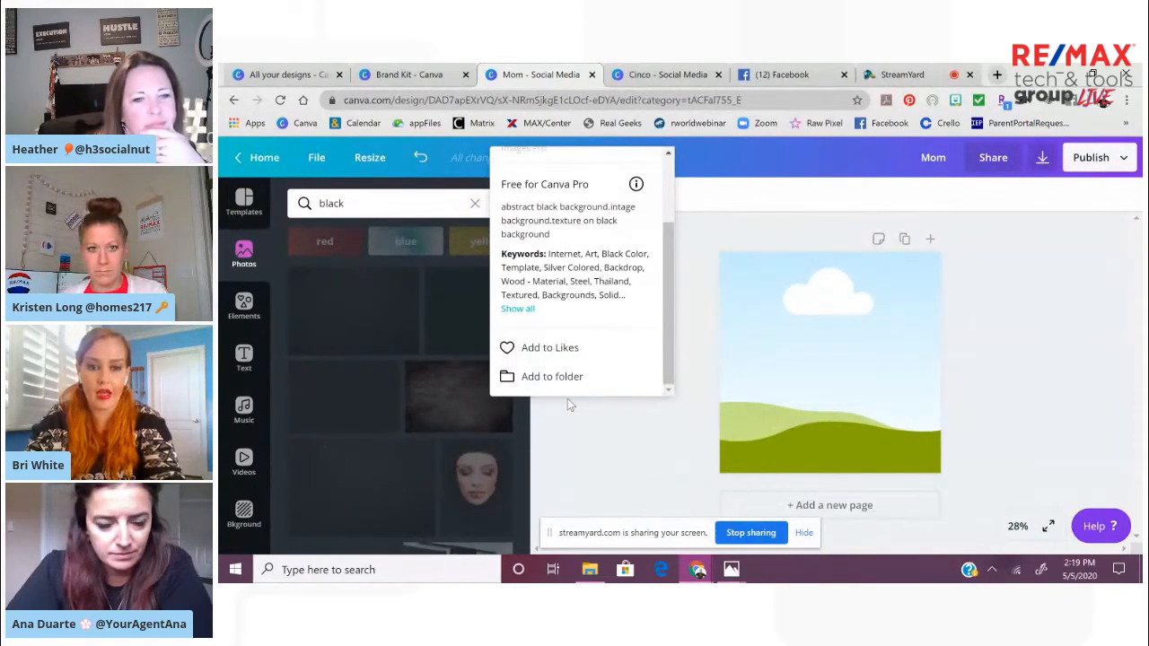
pyautogui.click(629, 498)
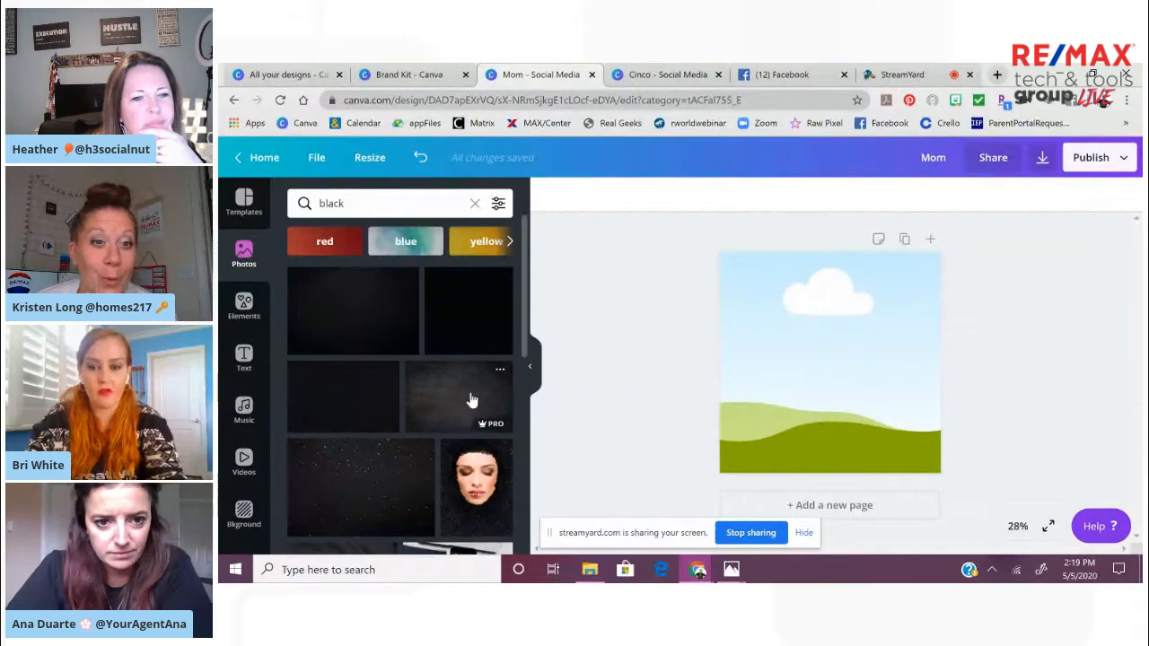
# Fill the grid with the dark textured photo and reposition its crop so the middle of the image shows
pyautogui.click(472, 399)
pyautogui.moveTo(799, 384); pyautogui.dragTo(876, 385)
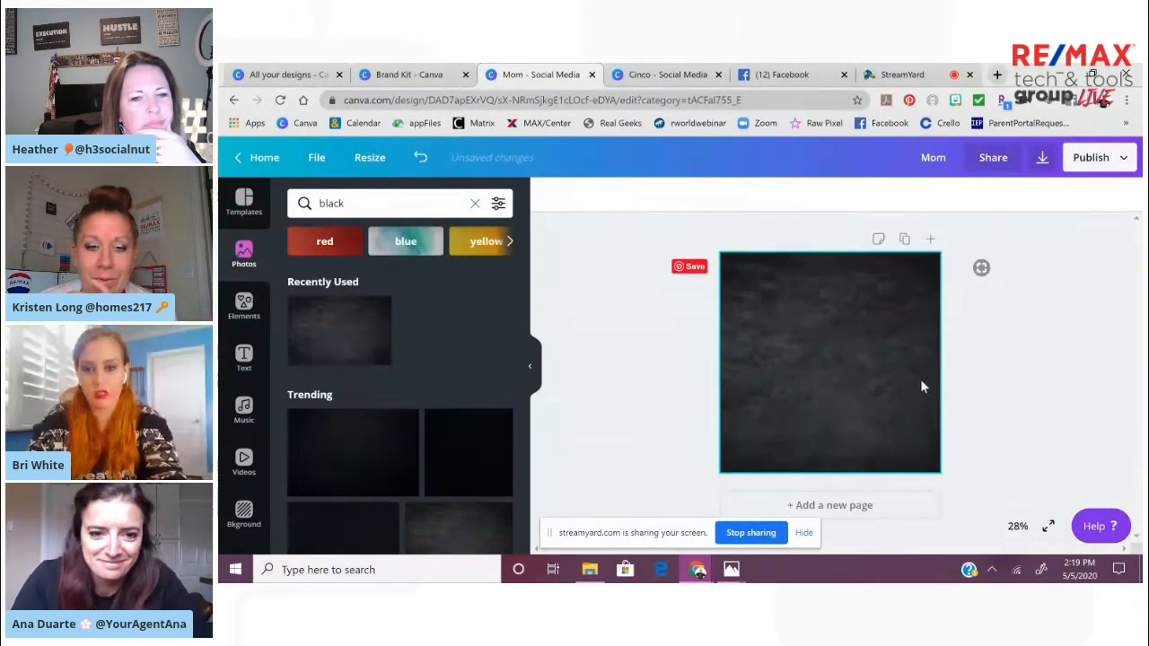
pyautogui.doubleClick(867, 342)
pyautogui.moveTo(866, 340); pyautogui.dragTo(914, 351)
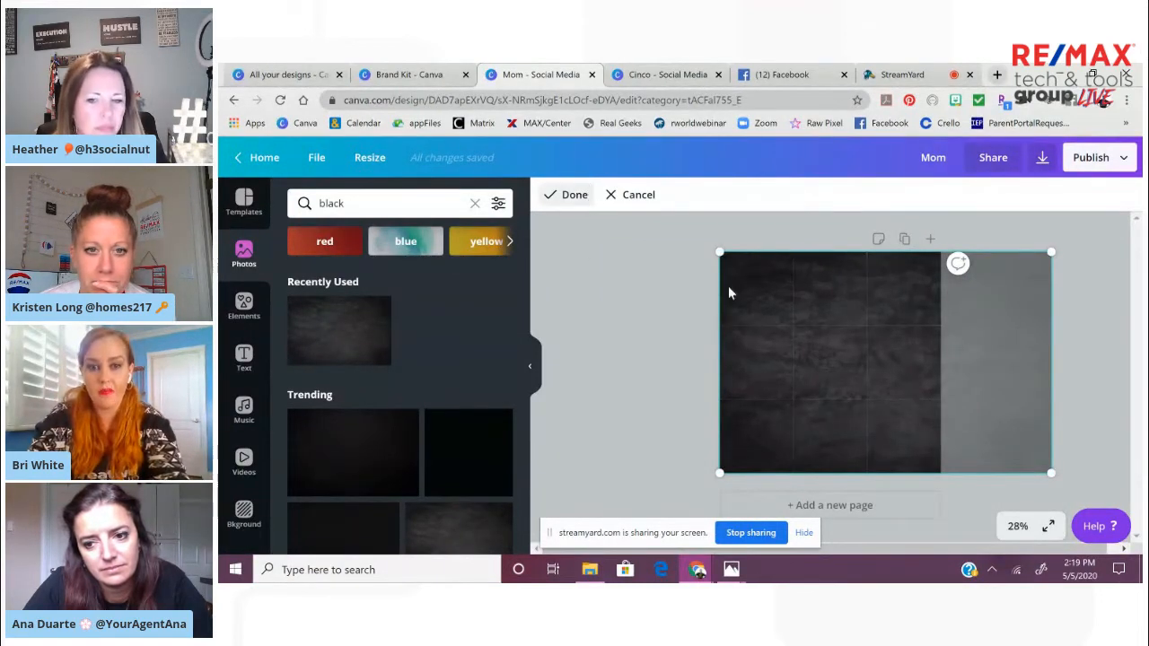
pyautogui.moveTo(828, 351); pyautogui.dragTo(779, 351)
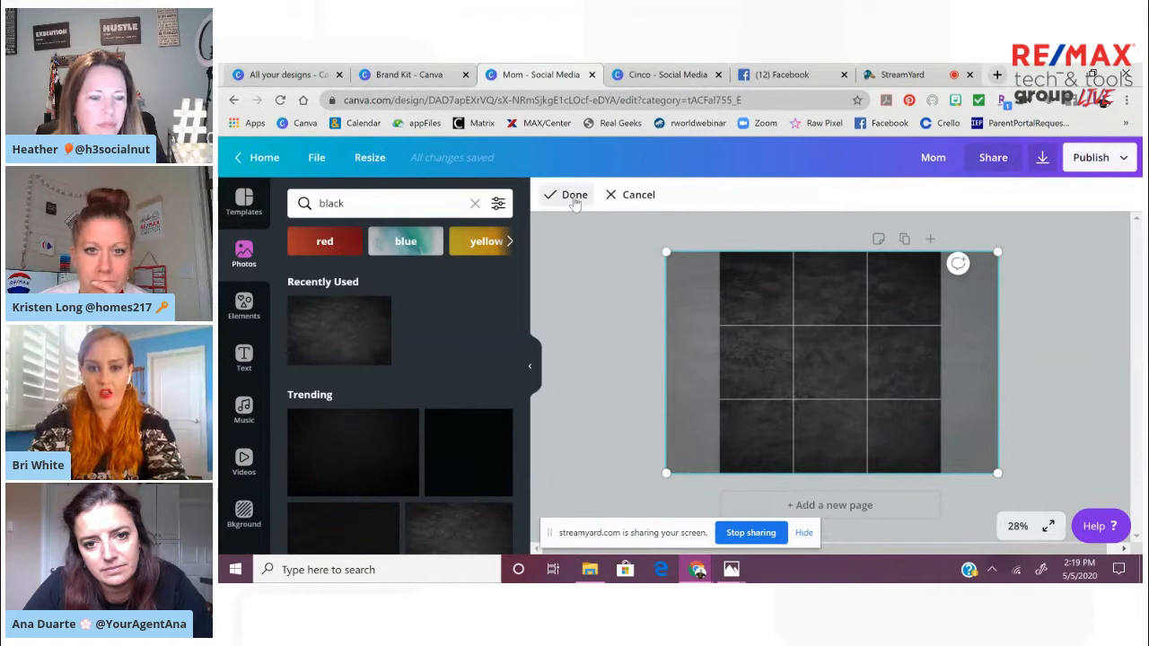
pyautogui.click(567, 195)
pyautogui.click(622, 323)
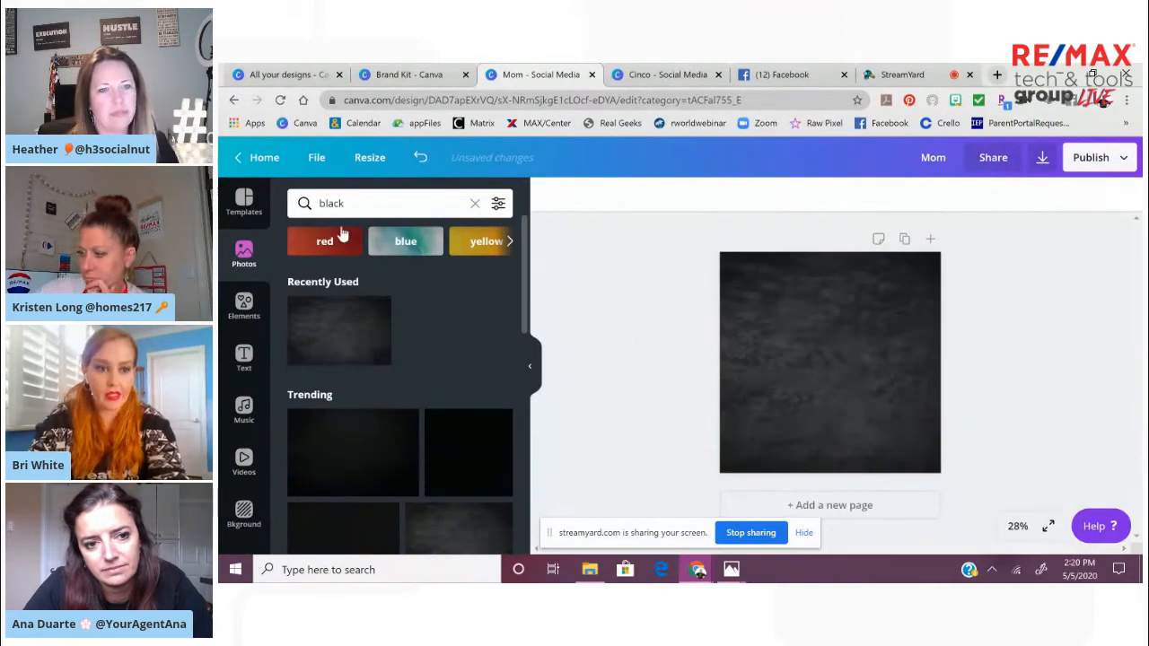
# Search the elements for newframe and add the free wide brush-stroke frame over the black background
pyautogui.click(243, 307)
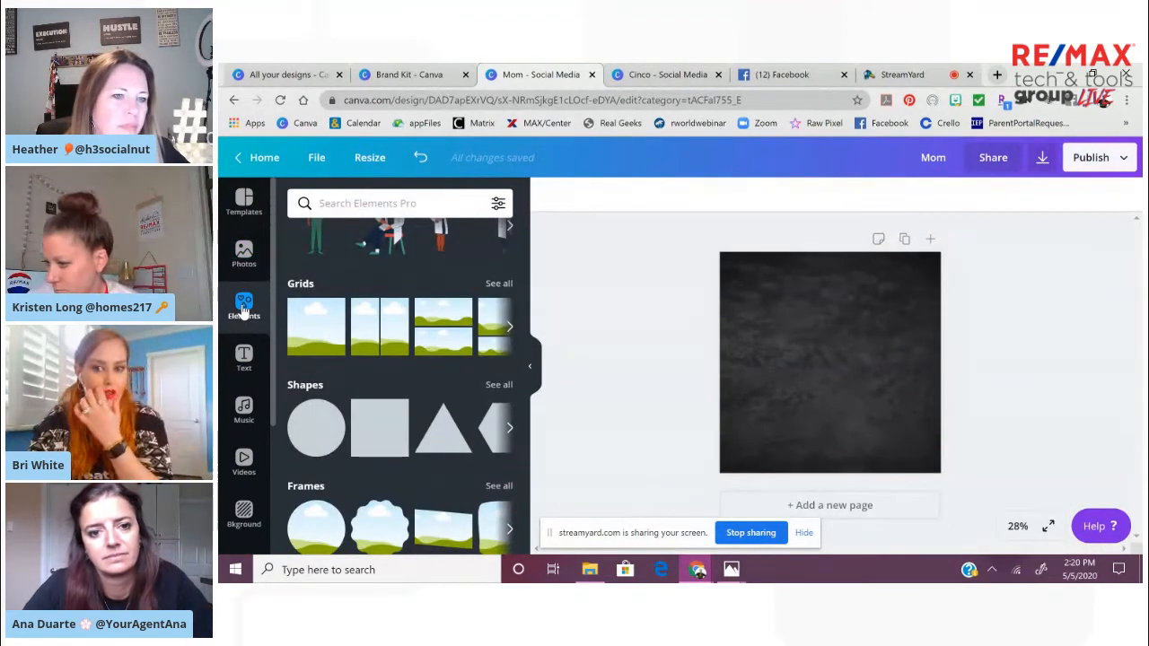
pyautogui.click(364, 203)
pyautogui.write('new')
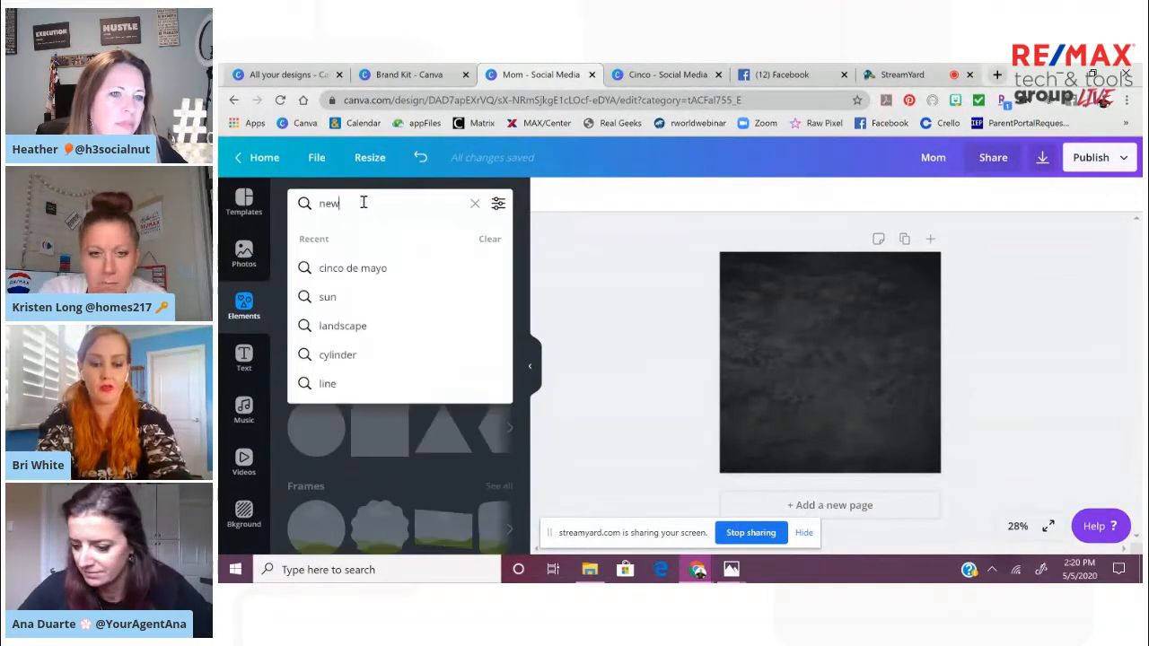
pyautogui.write('frame')
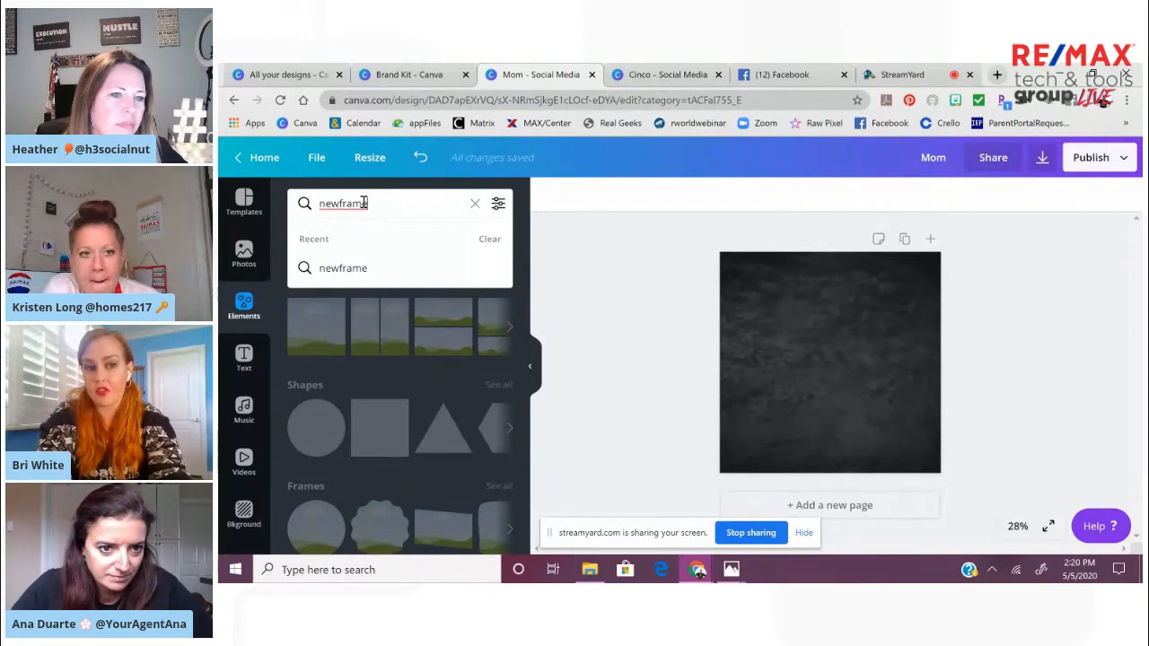
pyautogui.press('Return')
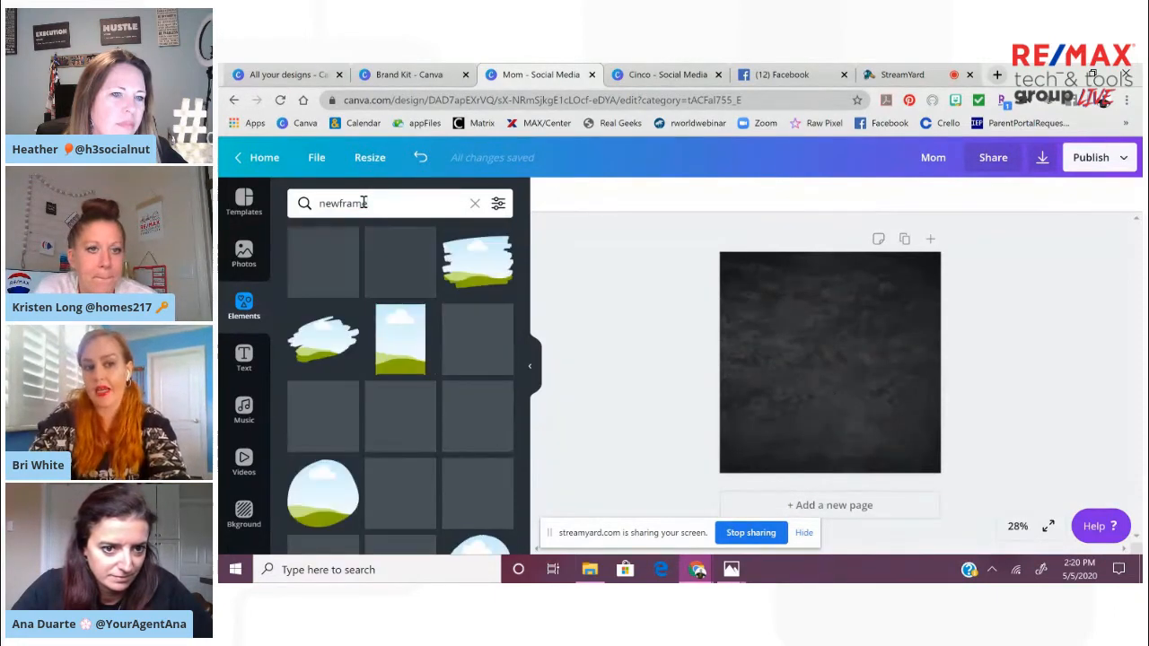
pyautogui.click(475, 273)
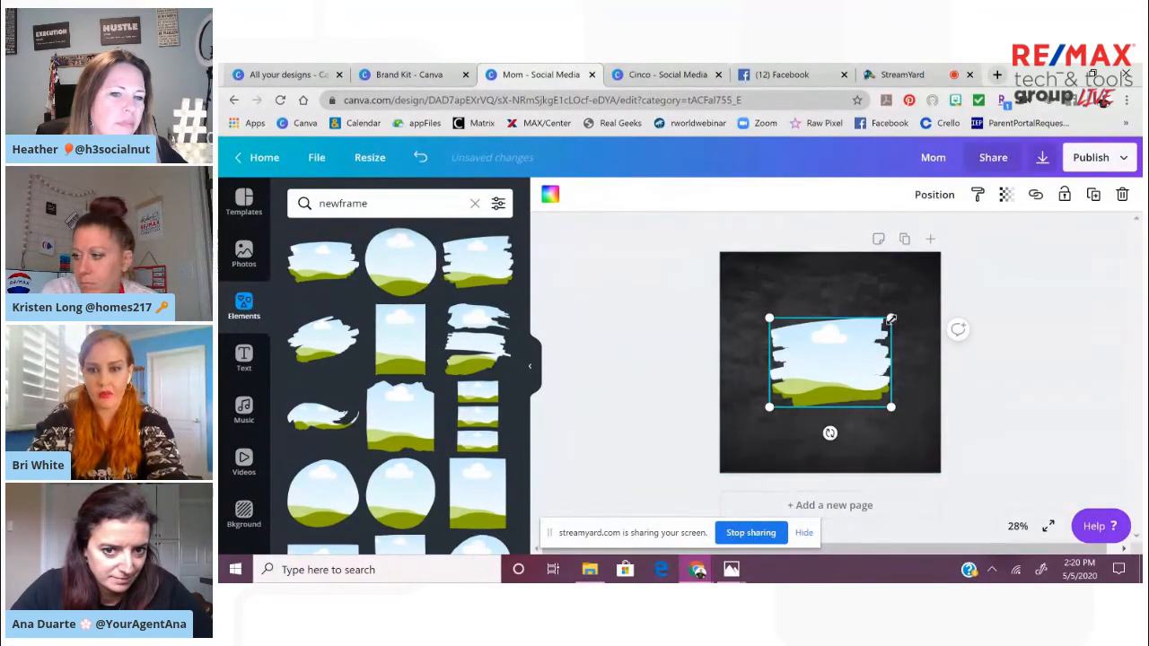
# Enlarge the brush-stroke frame, tilt it counter-clockwise and reposition it so it spans most of the black background
pyautogui.moveTo(891, 318); pyautogui.dragTo(934, 288)
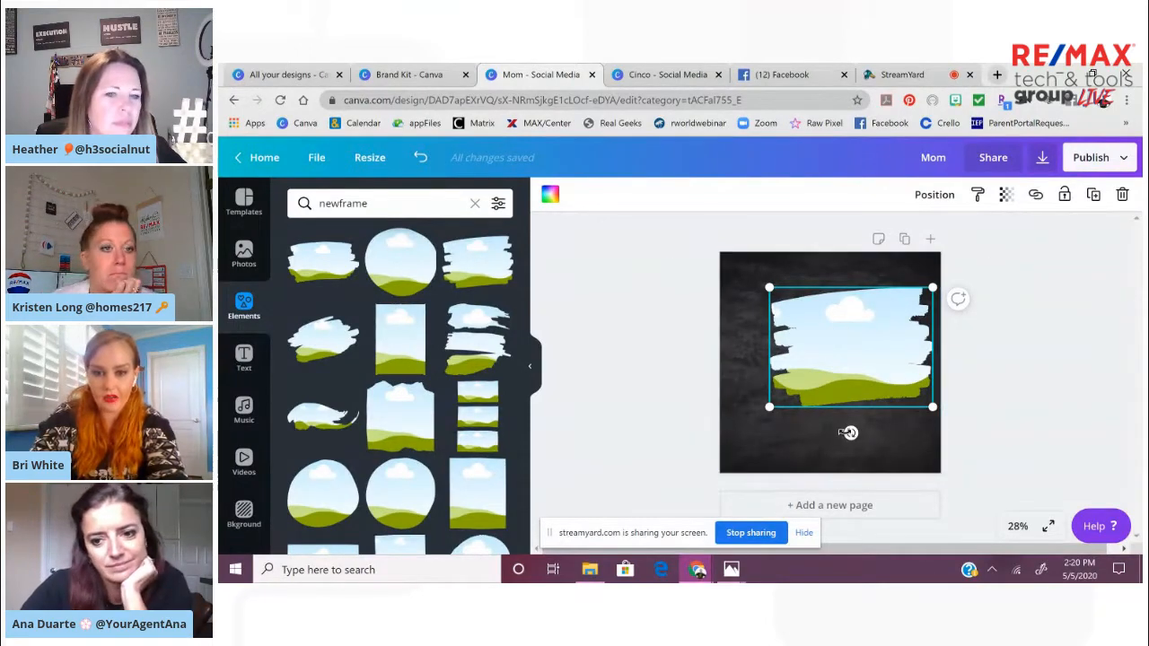
pyautogui.moveTo(850, 433); pyautogui.dragTo(864, 436)
pyautogui.moveTo(846, 391); pyautogui.dragTo(817, 403)
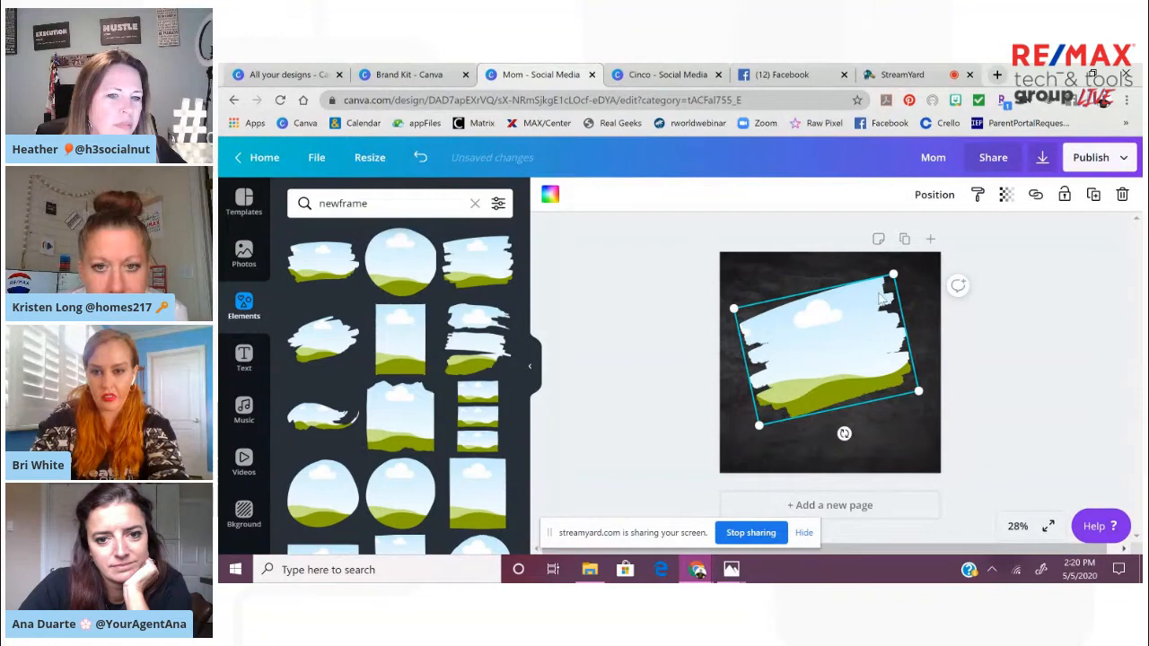
pyautogui.moveTo(893, 275); pyautogui.dragTo(929, 261)
pyautogui.moveTo(861, 324); pyautogui.dragTo(851, 332)
pyautogui.click(1024, 352)
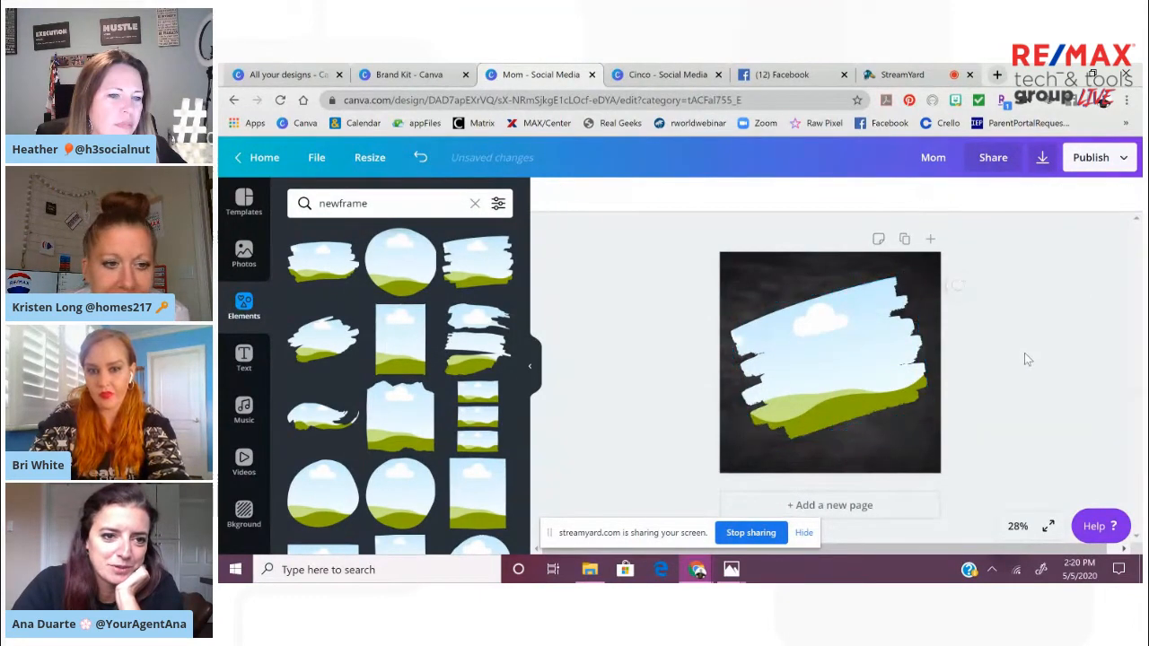
# Search the photos for pink and fill the brush-stroke frame with the pink brick wall photo
pyautogui.click(245, 256)
pyautogui.click(374, 206)
pyautogui.write('b')
pyautogui.press('BackSpace')
pyautogui.write('pink')
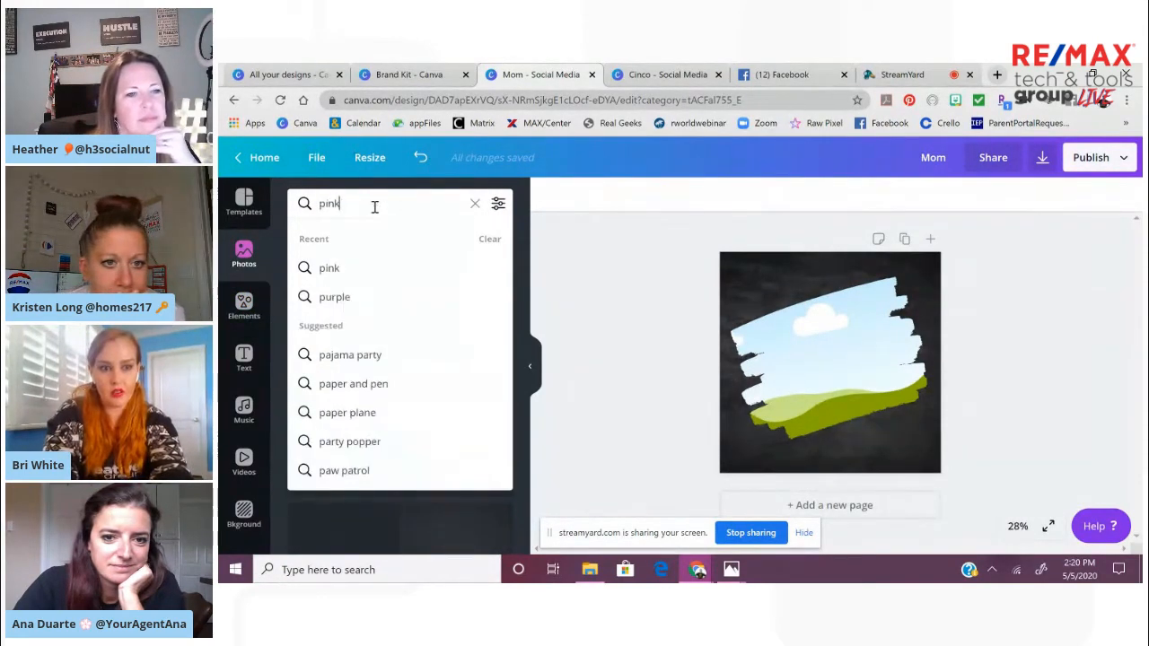
pyautogui.press('Return')
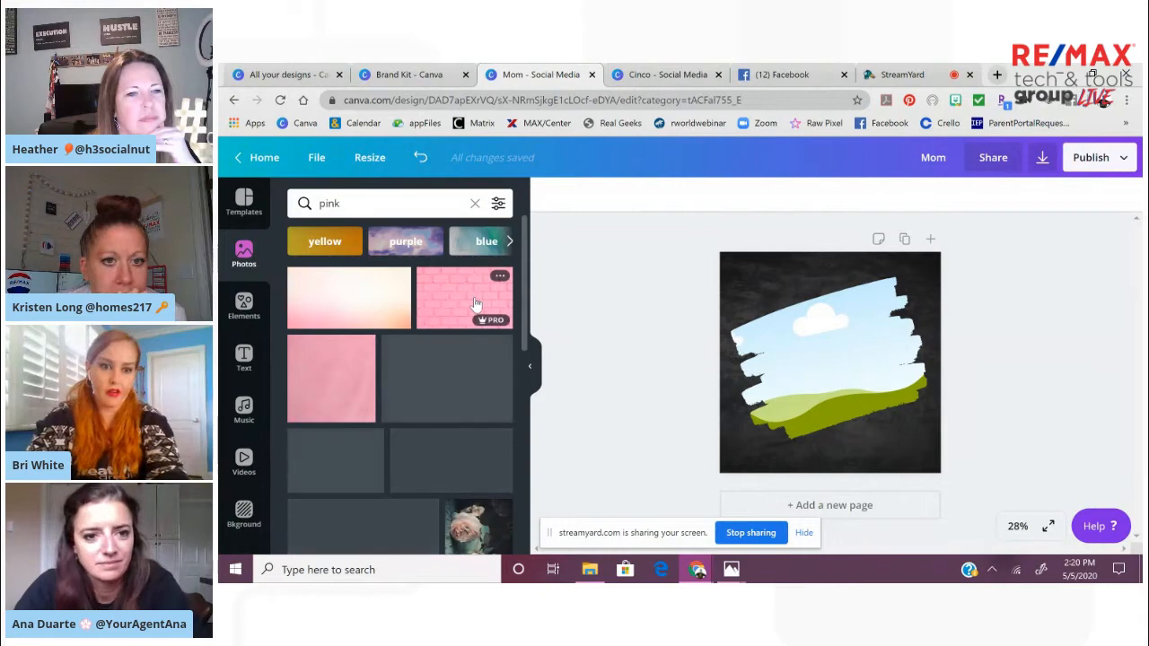
pyautogui.moveTo(476, 305); pyautogui.dragTo(812, 348)
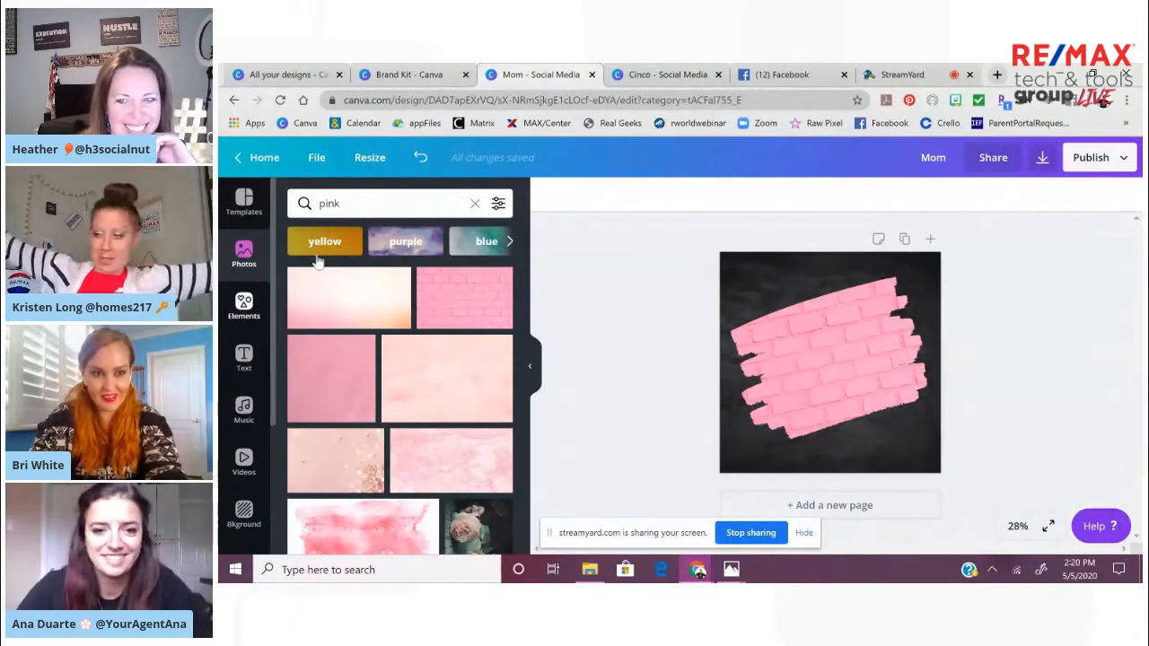
# Search the elements for mom and add the Best Mom Ever lettering with hearts, centered on the page
pyautogui.click(243, 305)
pyautogui.click(474, 205)
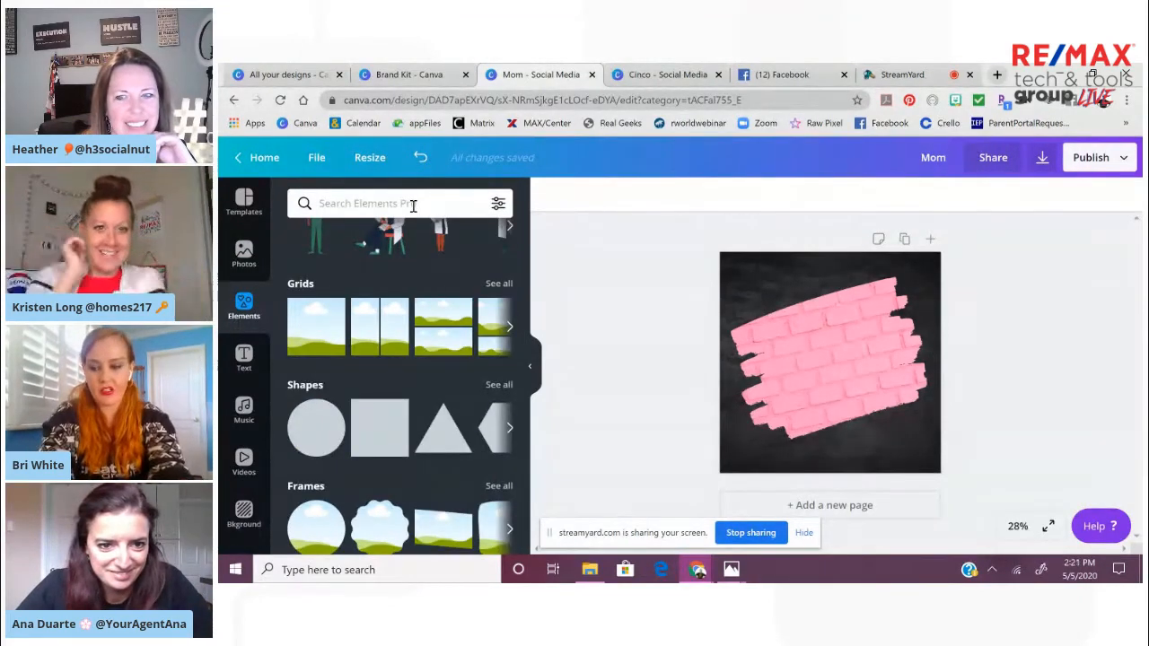
pyautogui.write('mom')
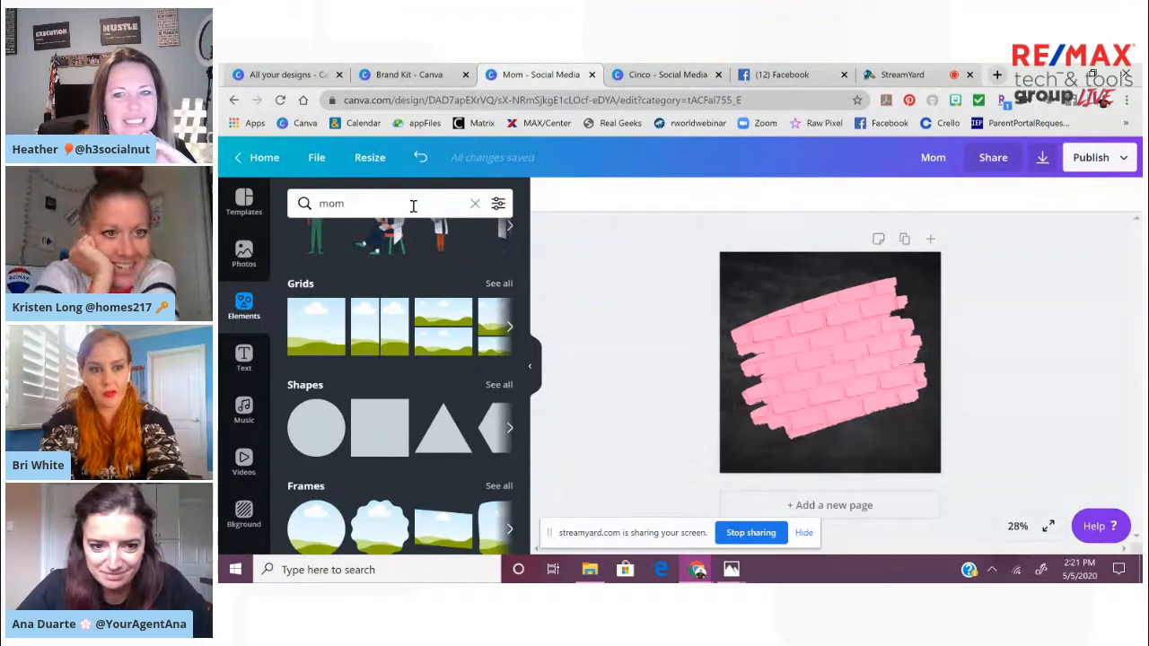
pyautogui.press('Return')
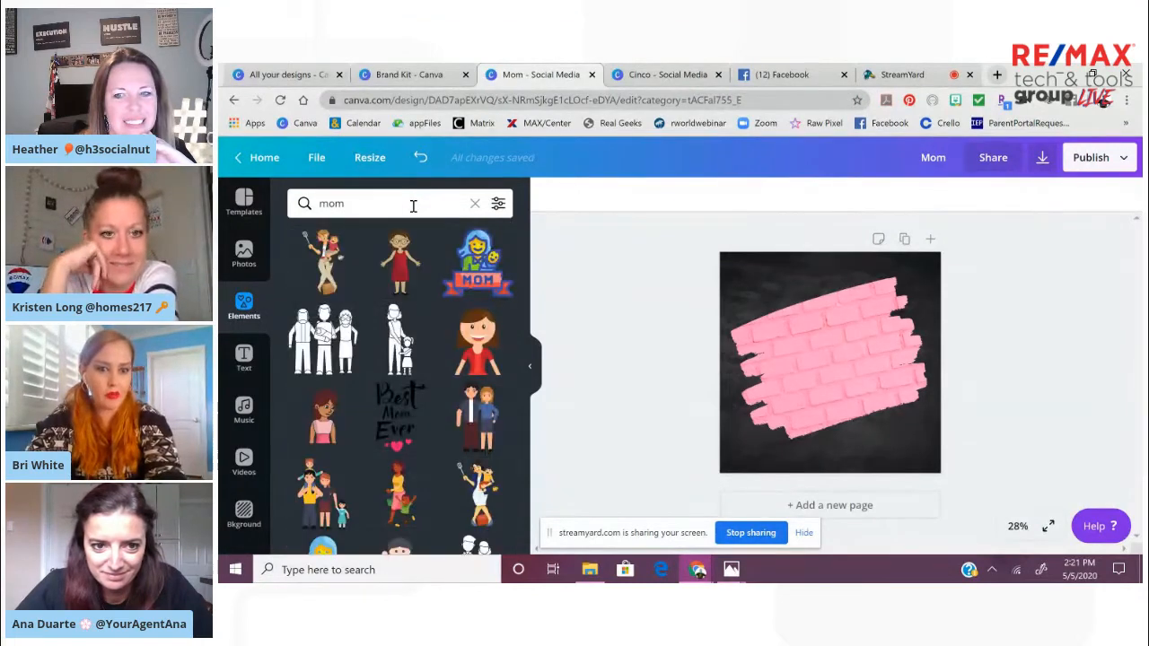
pyautogui.click(405, 422)
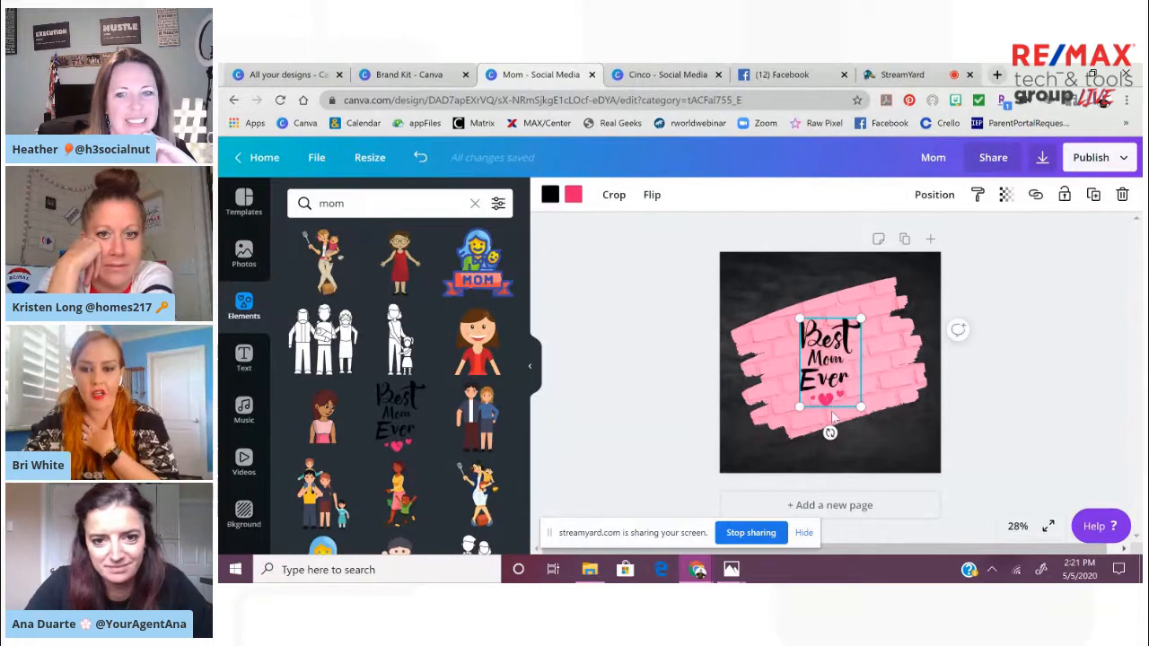
pyautogui.moveTo(831, 370); pyautogui.dragTo(833, 366)
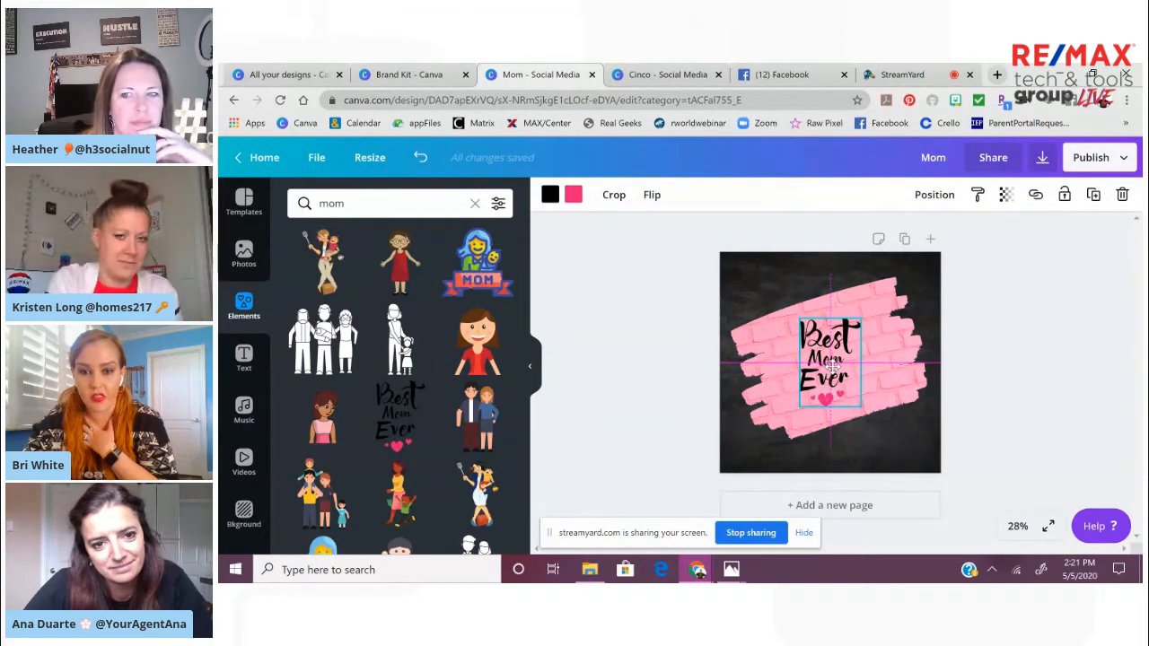
pyautogui.moveTo(833, 366); pyautogui.dragTo(833, 366)
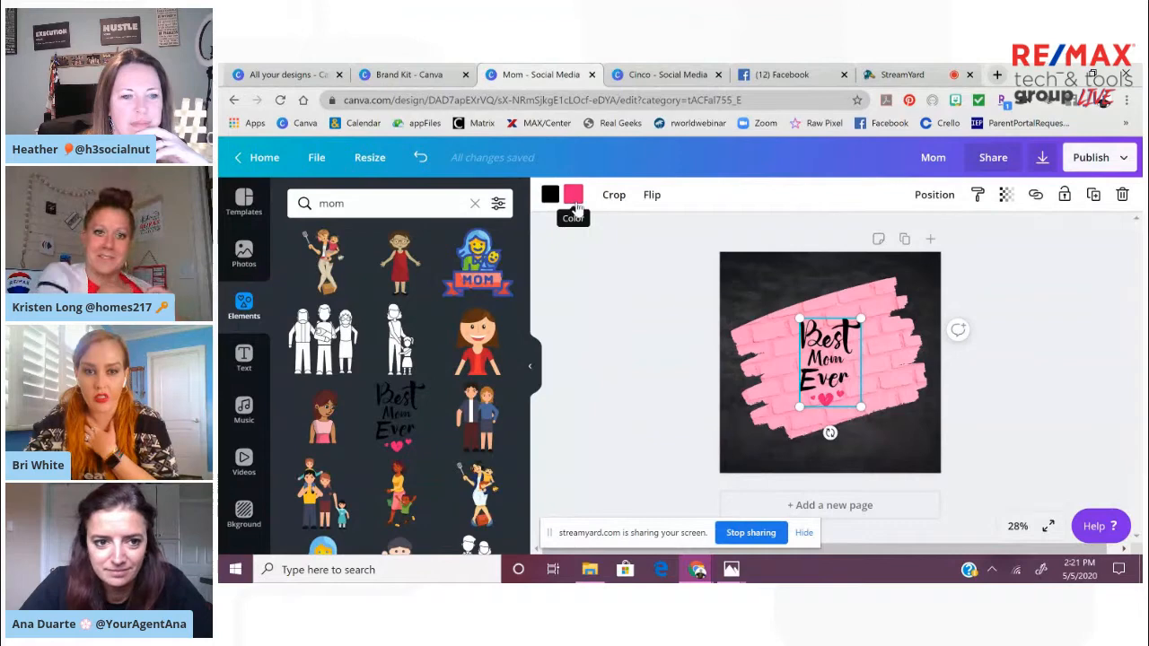
# Recolor the hearts of the Best Mom Ever graphic to the white document color
pyautogui.click(574, 199)
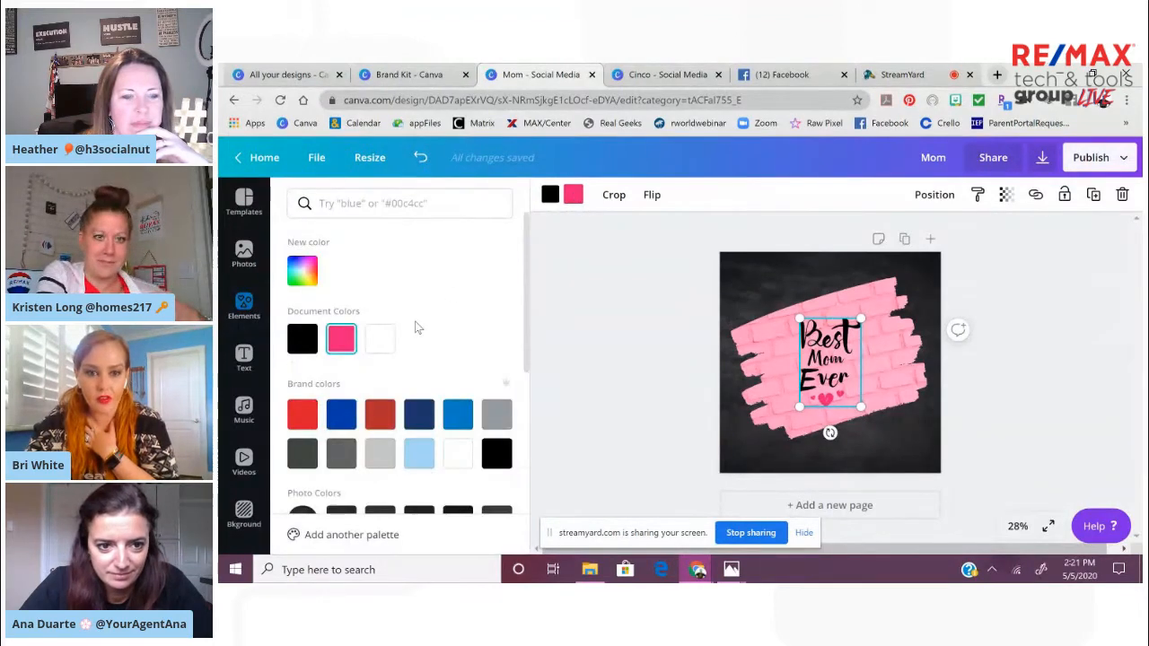
pyautogui.click(377, 339)
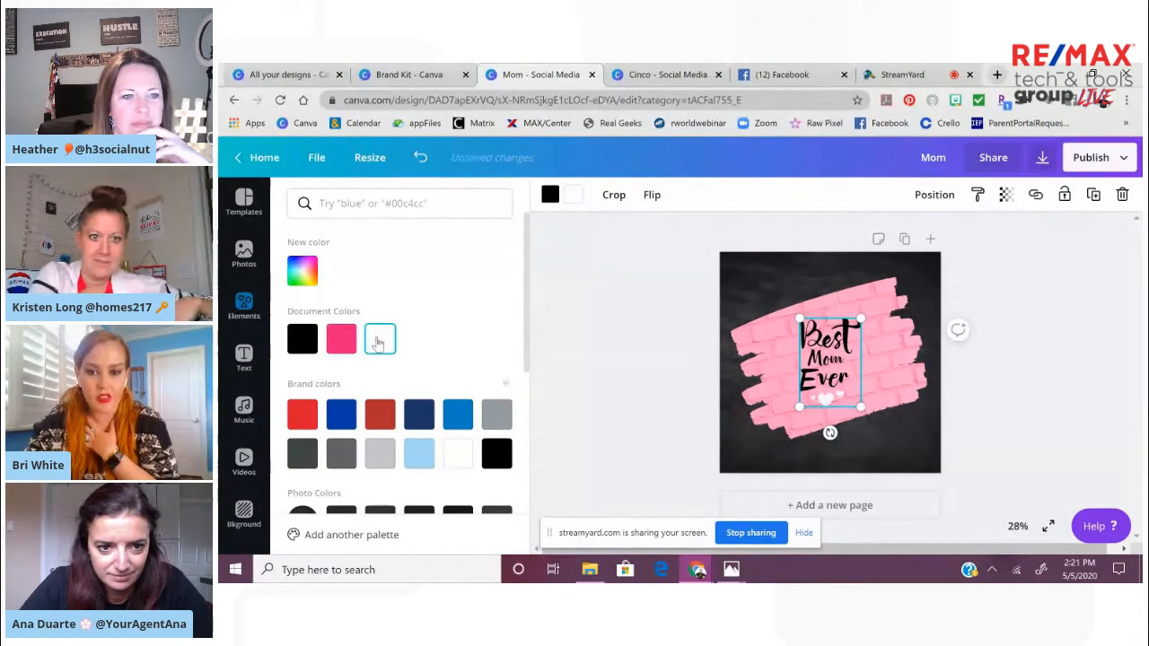
pyautogui.click(647, 323)
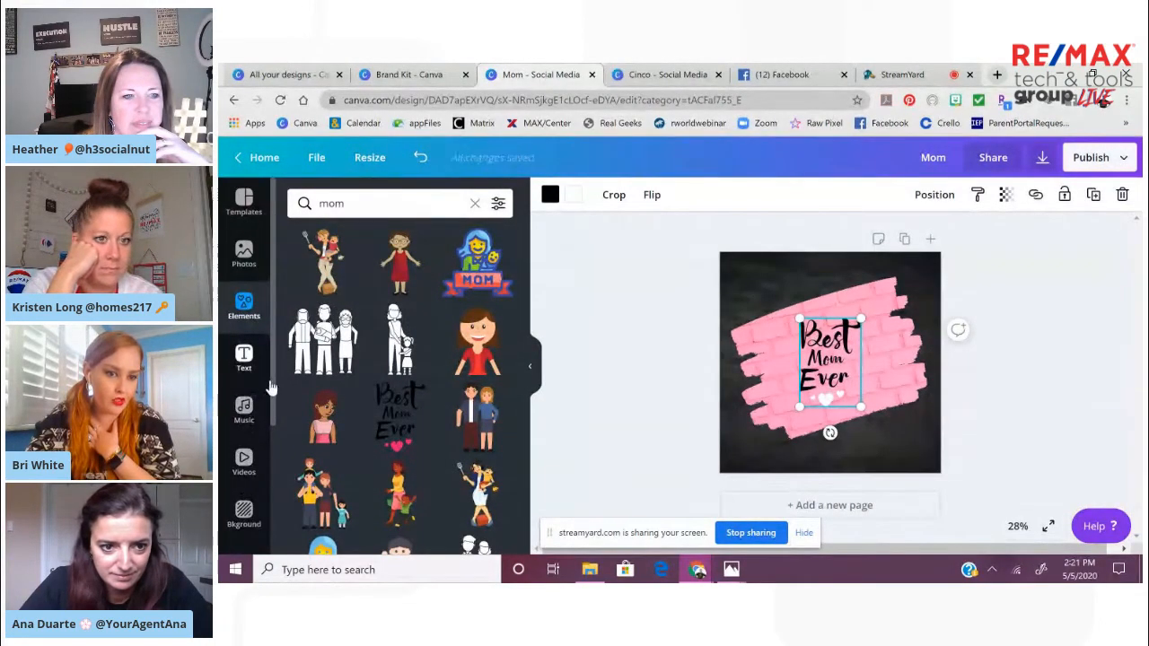
# Open the Logos folder and find the RE/MAX wordmark logos near the end of the collection
pyautogui.moveTo(273, 389); pyautogui.dragTo(278, 487)
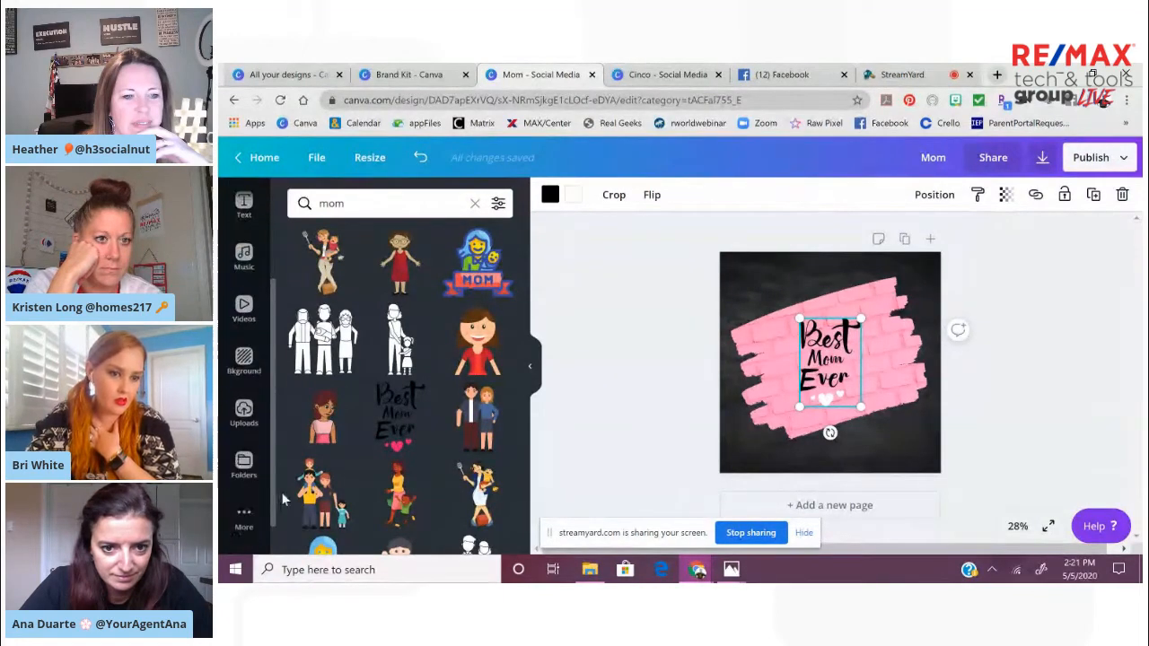
pyautogui.click(250, 467)
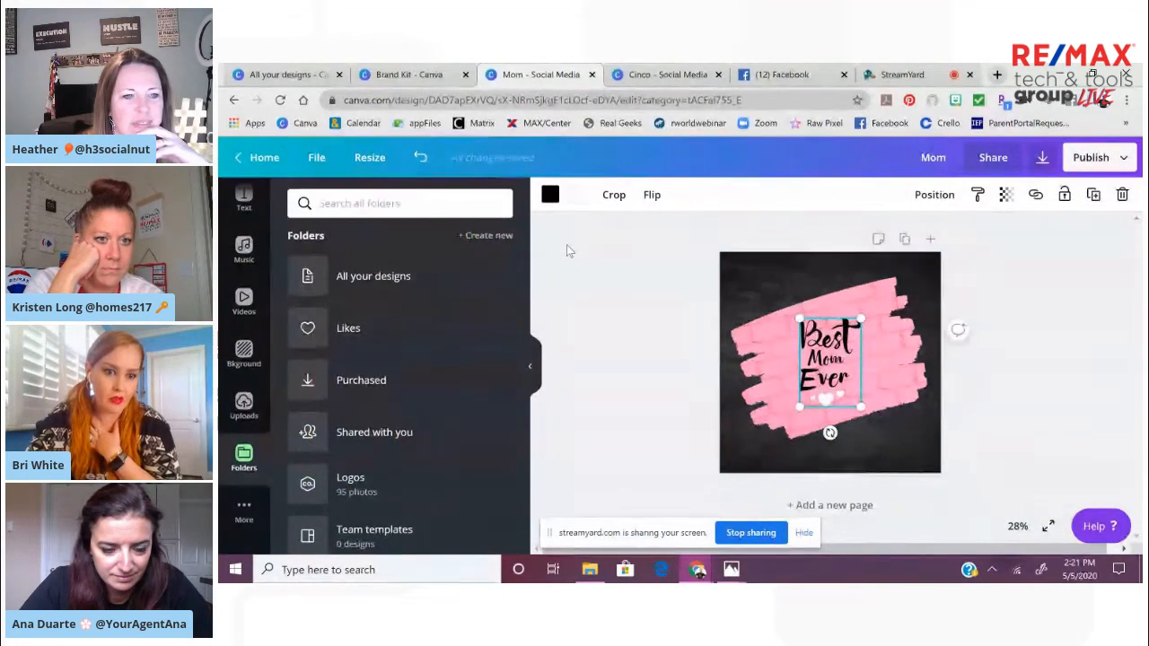
pyautogui.scroll(-3, 529, 287)
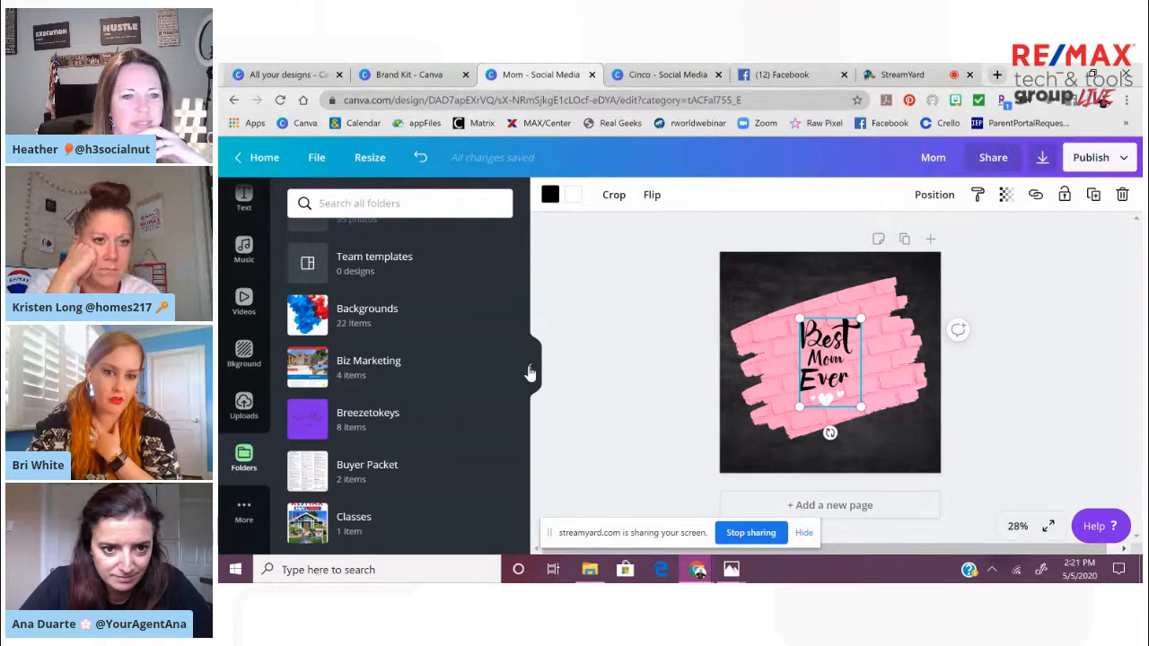
pyautogui.moveTo(525, 341); pyautogui.dragTo(519, 306)
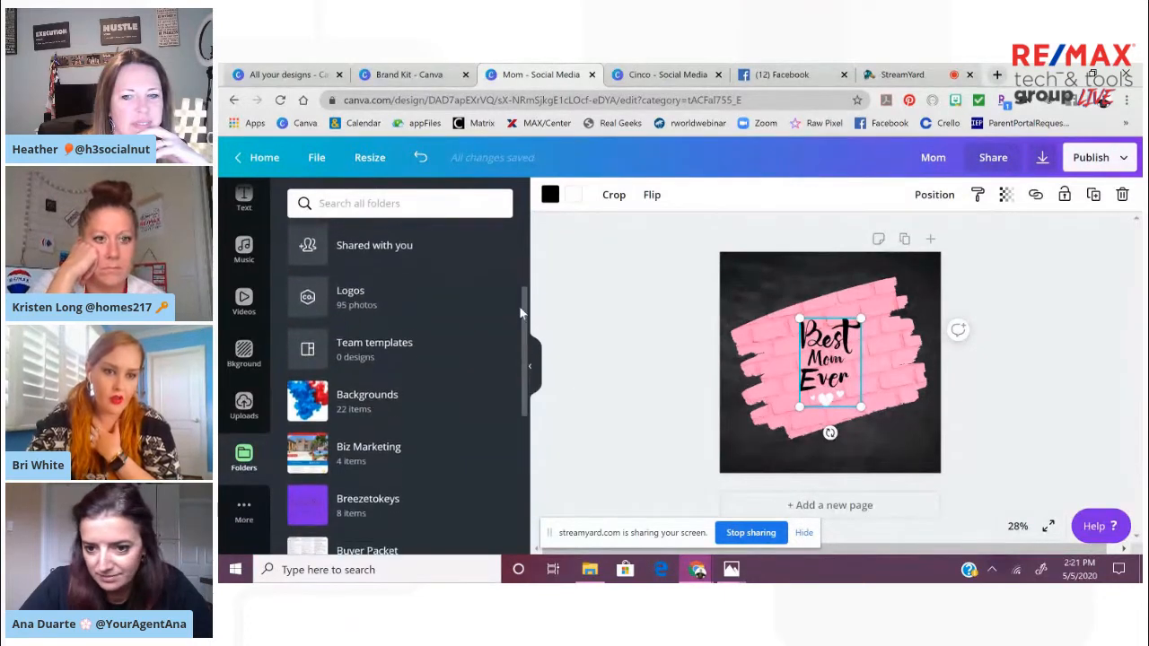
pyautogui.click(449, 325)
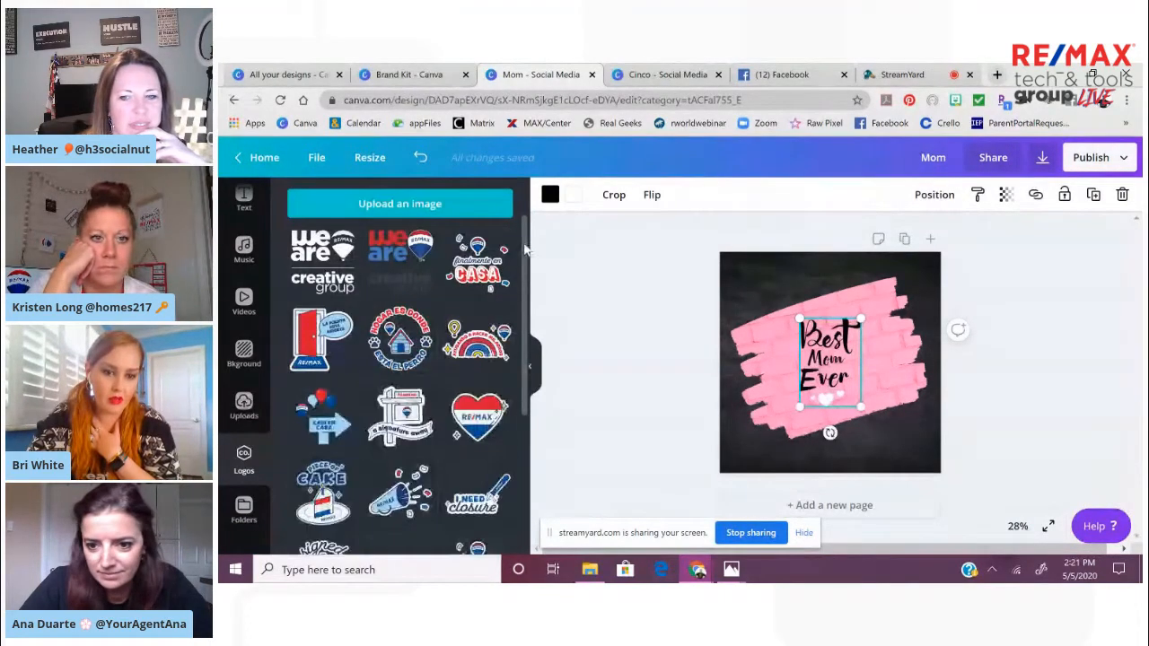
pyautogui.scroll(-10, 528, 247)
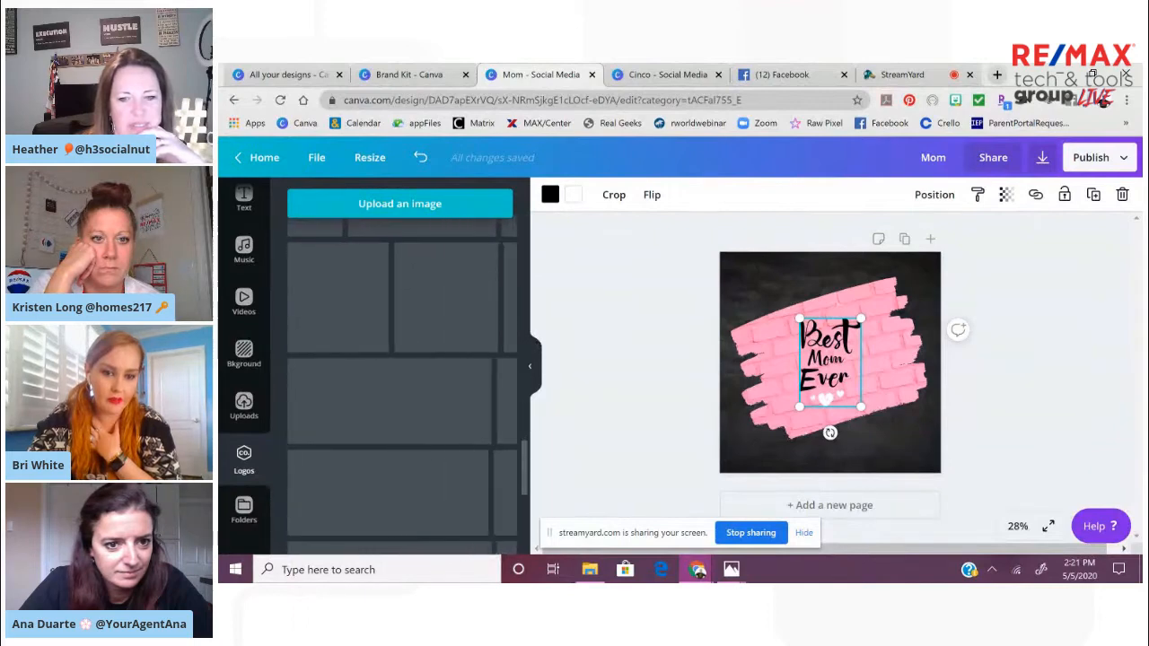
pyautogui.moveTo(526, 460); pyautogui.dragTo(532, 536)
pyautogui.moveTo(526, 487); pyautogui.dragTo(526, 566)
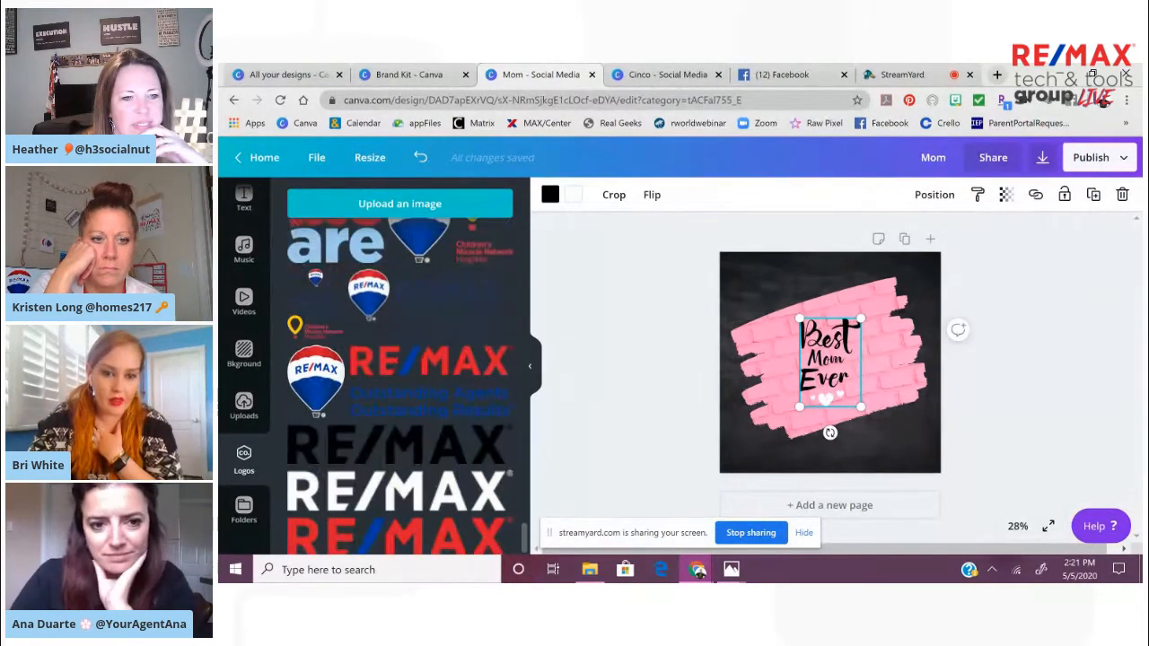
pyautogui.click(495, 477)
pyautogui.moveTo(866, 355); pyautogui.dragTo(888, 449)
pyautogui.press('Delete')
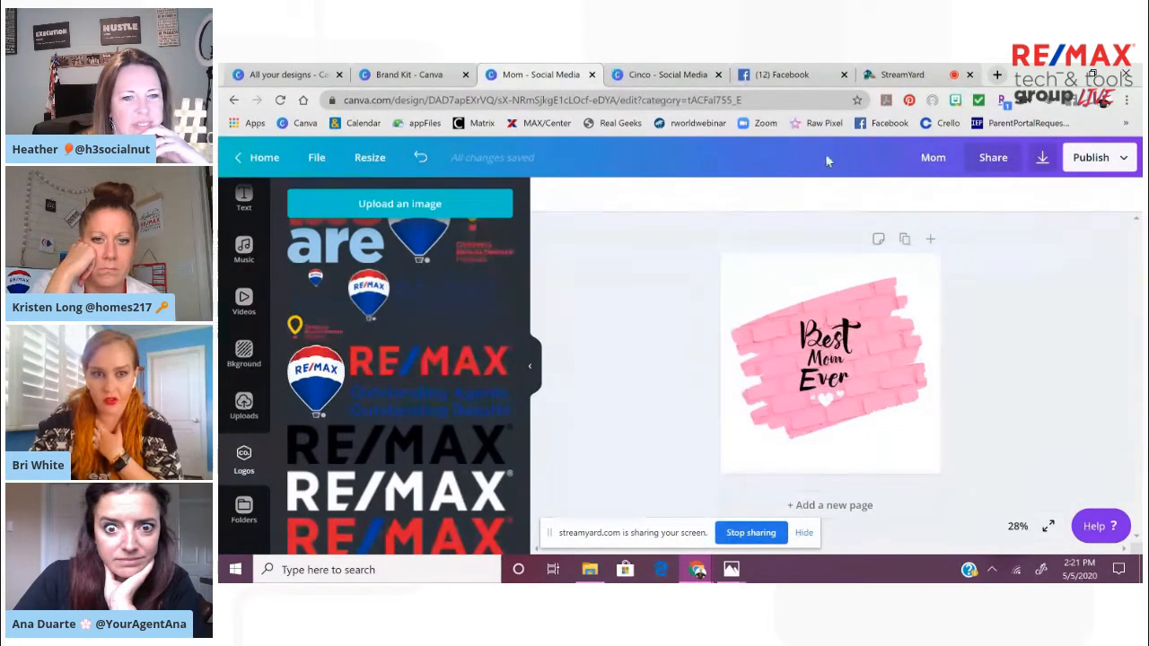
pyautogui.click(420, 158)
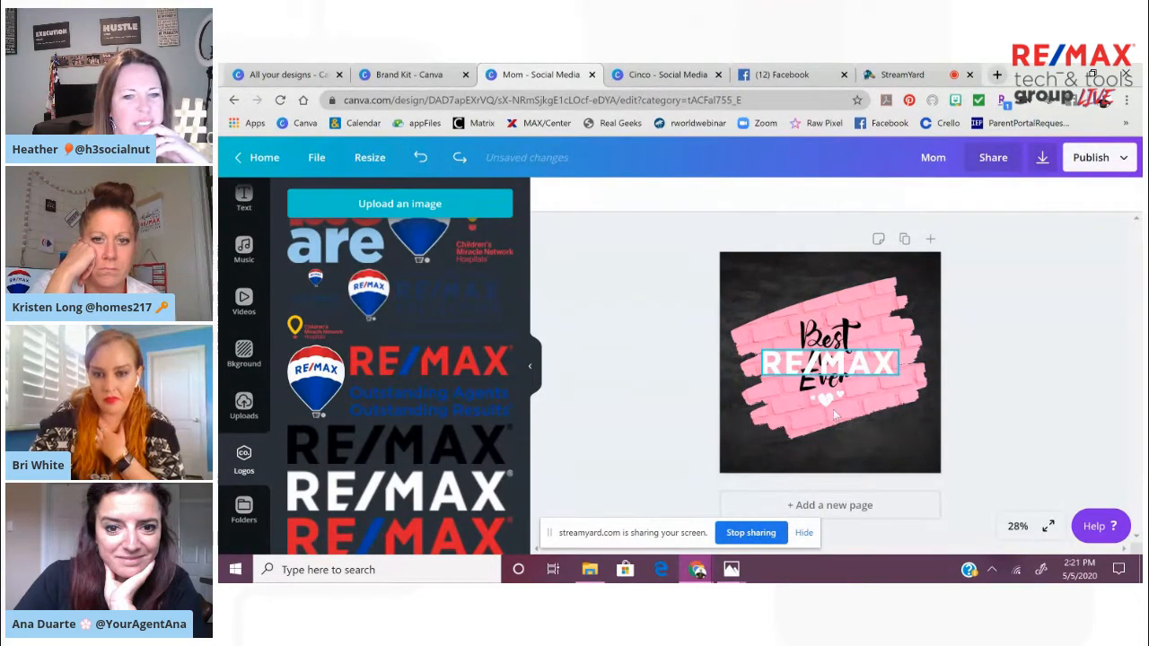
pyautogui.moveTo(869, 381); pyautogui.dragTo(813, 449)
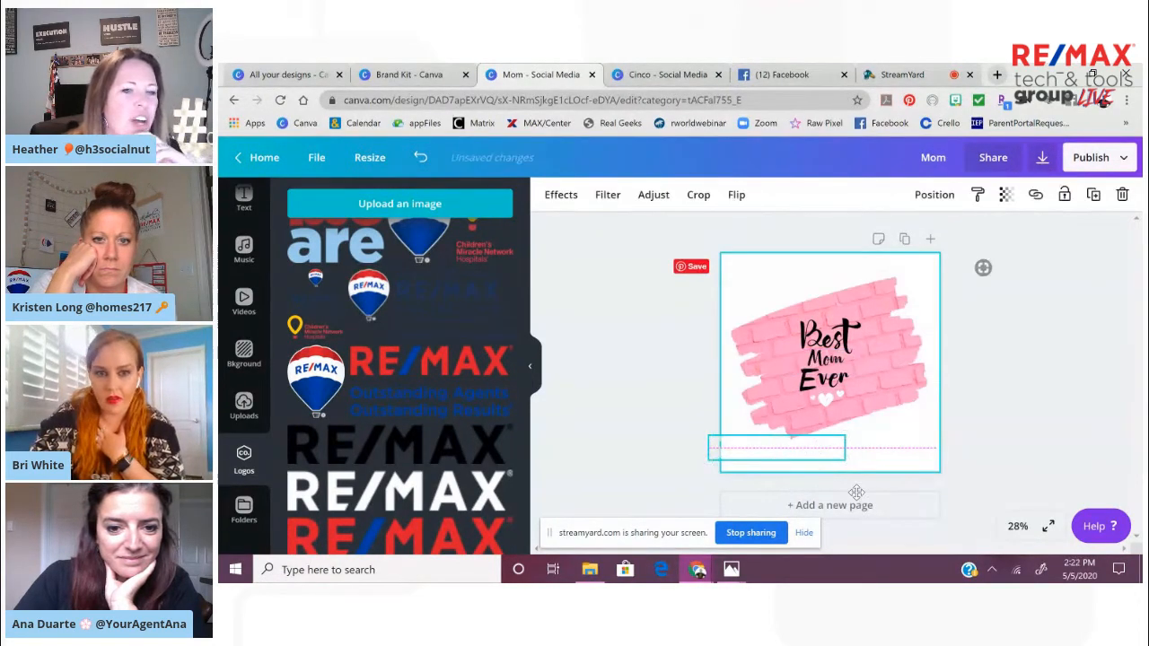
pyautogui.click(420, 157)
pyautogui.click(420, 157)
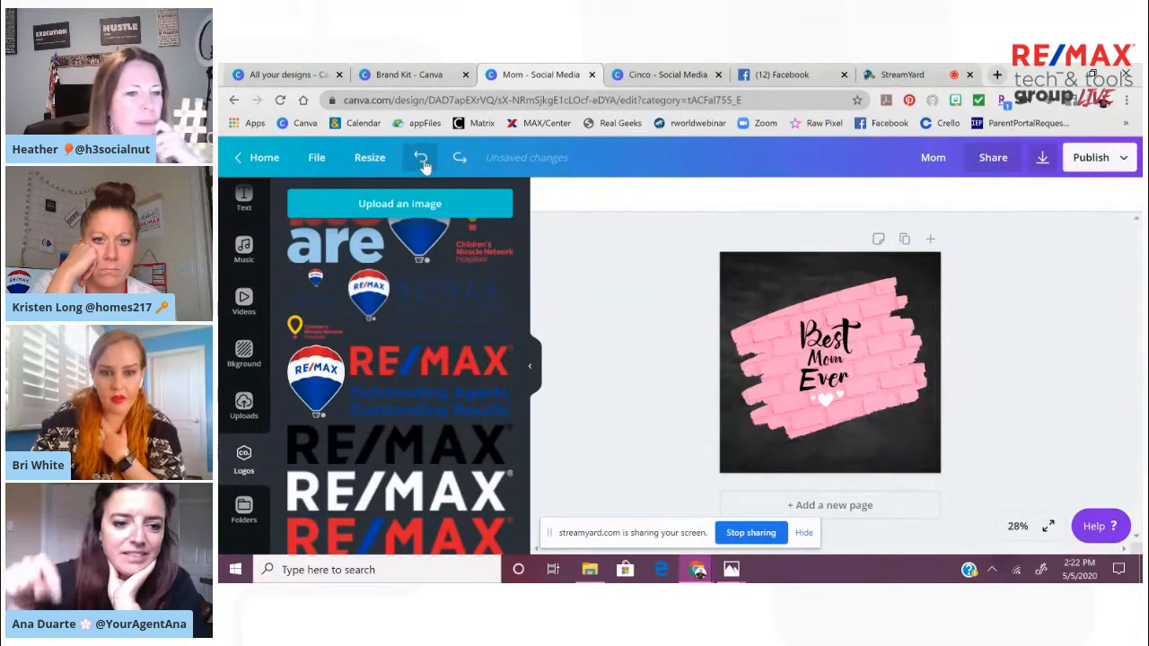
# Add the white RE/MAX wordmark logo and shrink it into the lower-right corner of the design
pyautogui.click(393, 477)
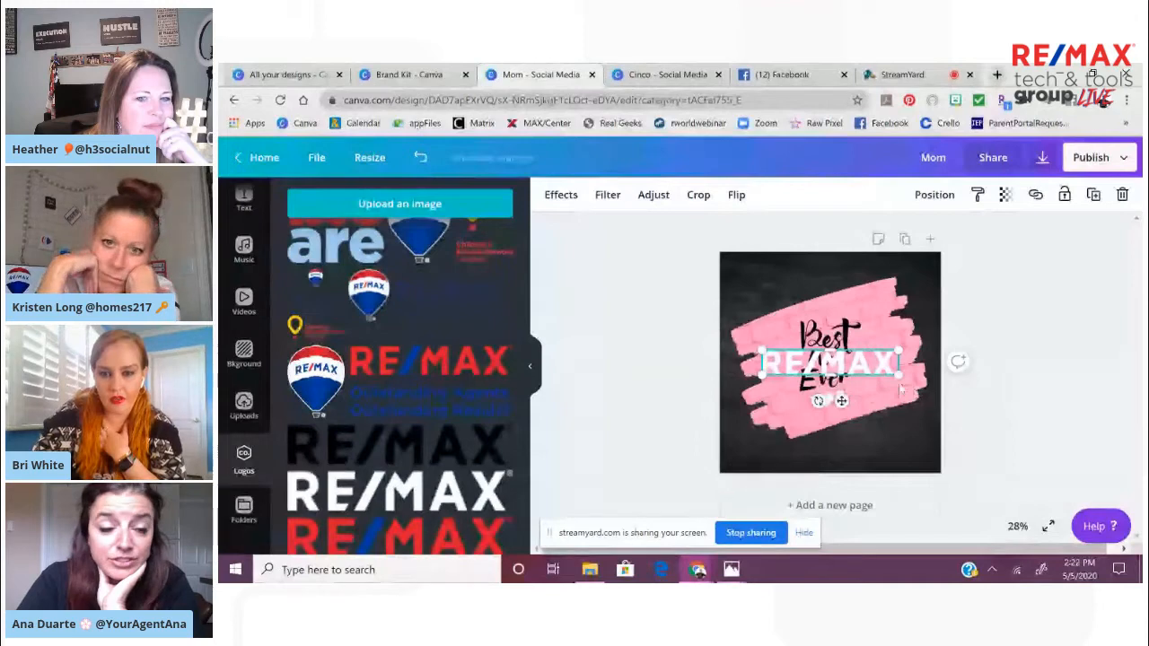
pyautogui.moveTo(845, 378); pyautogui.dragTo(875, 478)
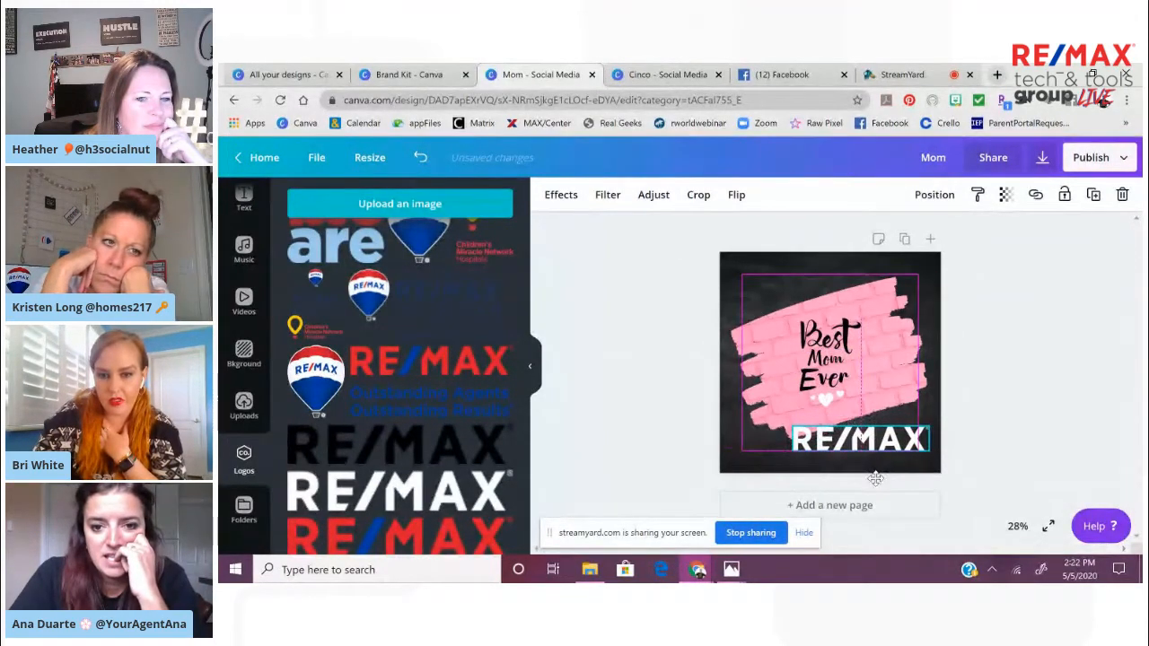
pyautogui.moveTo(791, 427); pyautogui.dragTo(853, 435)
pyautogui.click(1011, 445)
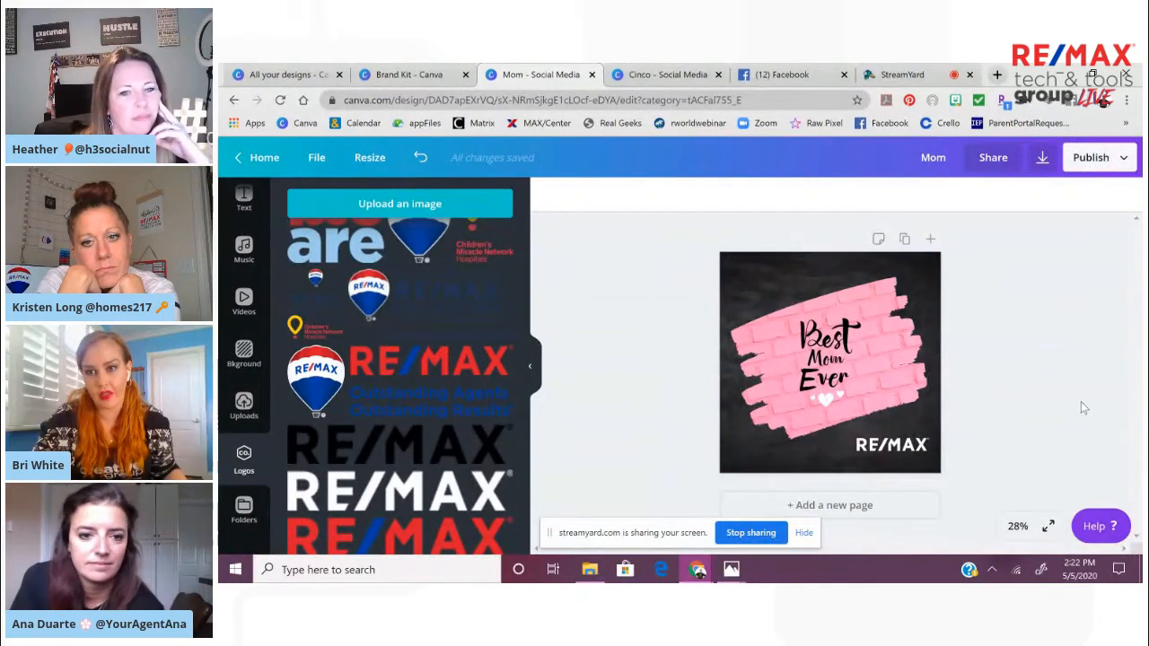
# Review the full list of publishing destinations available for the design
pyautogui.click(1124, 161)
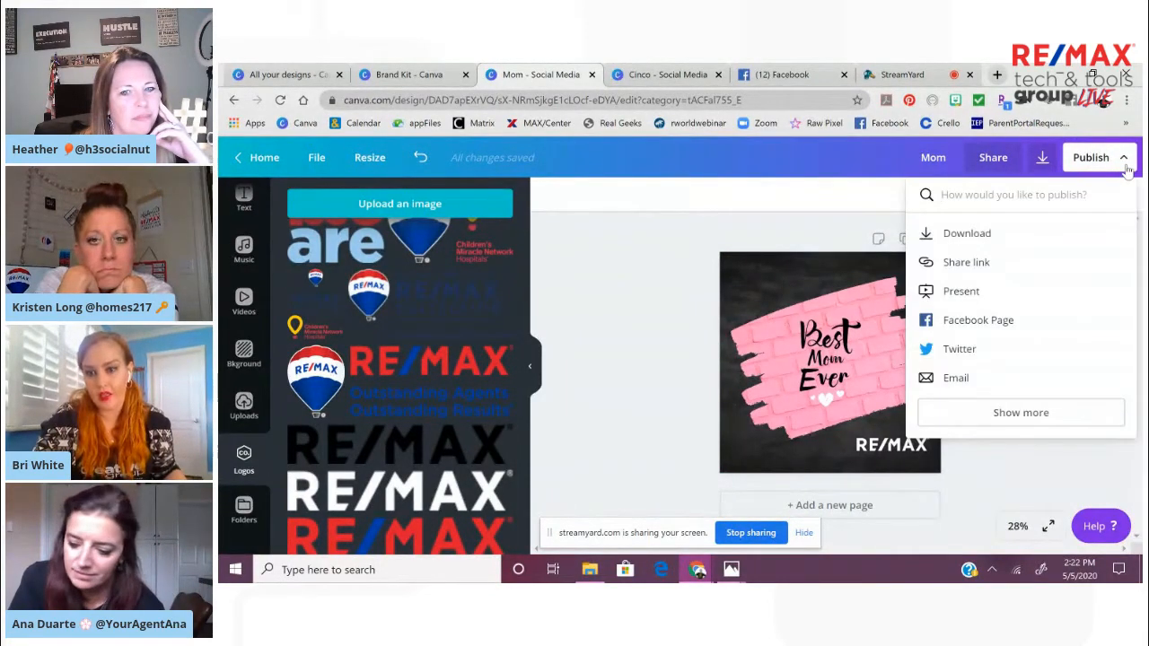
pyautogui.click(1024, 411)
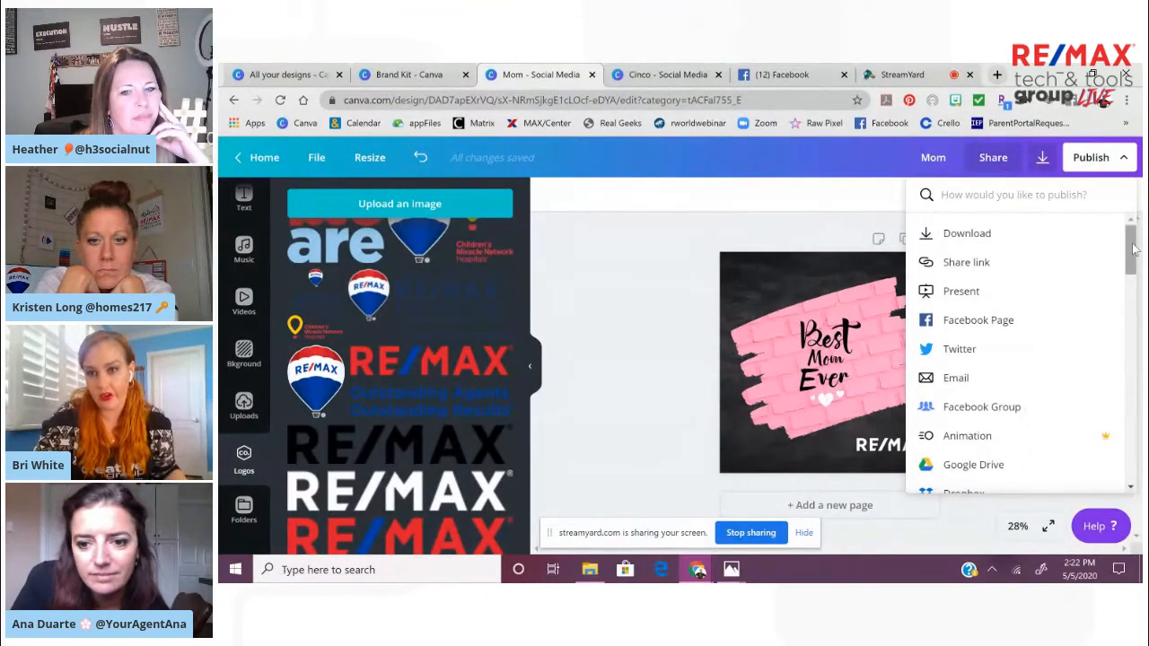
pyautogui.moveTo(1133, 251); pyautogui.dragTo(1135, 298)
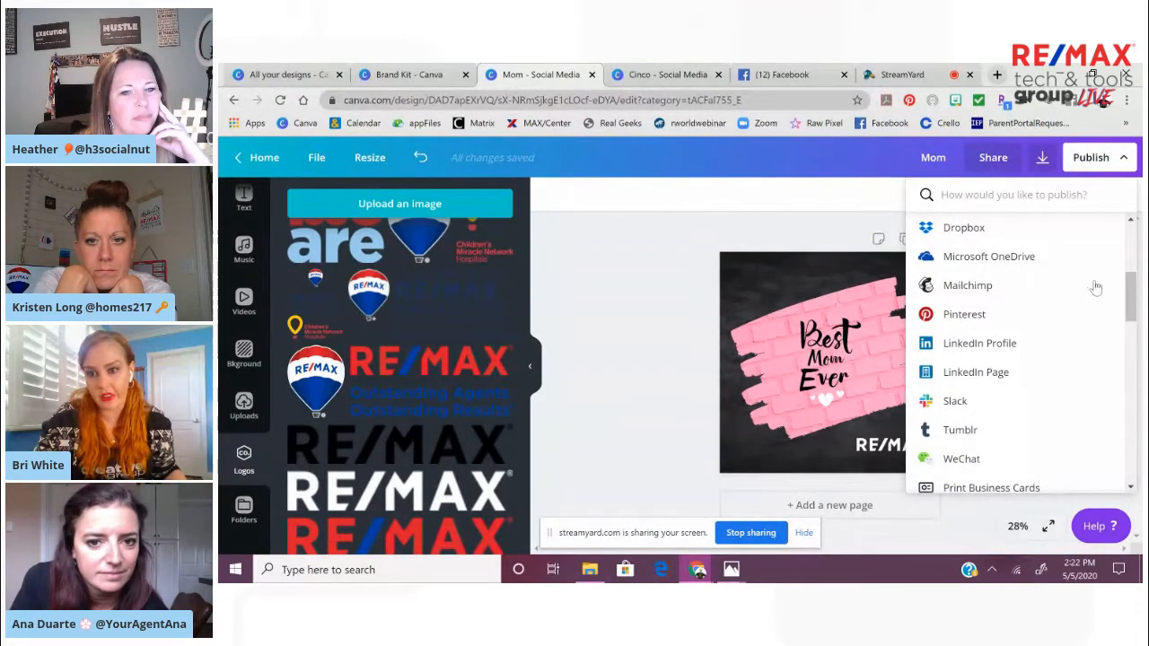
pyautogui.moveTo(1133, 294); pyautogui.dragTo(1142, 227)
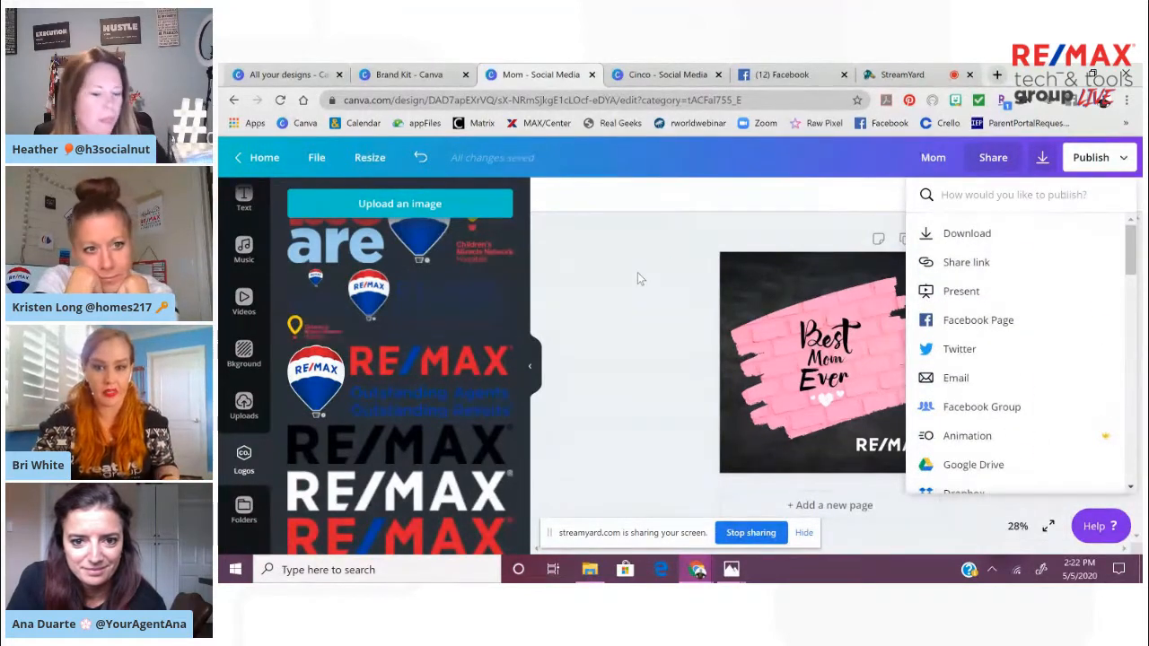
pyautogui.click(639, 279)
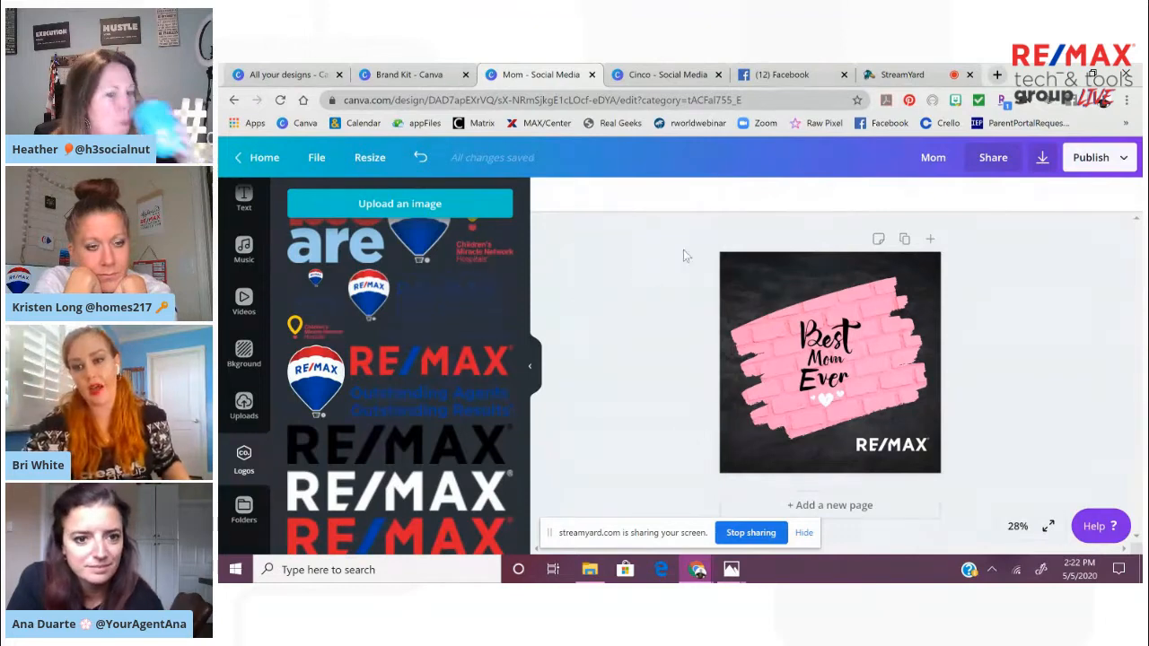
# Review the download options and available file types for the Mom design, leaving PNG selected
pyautogui.click(1043, 160)
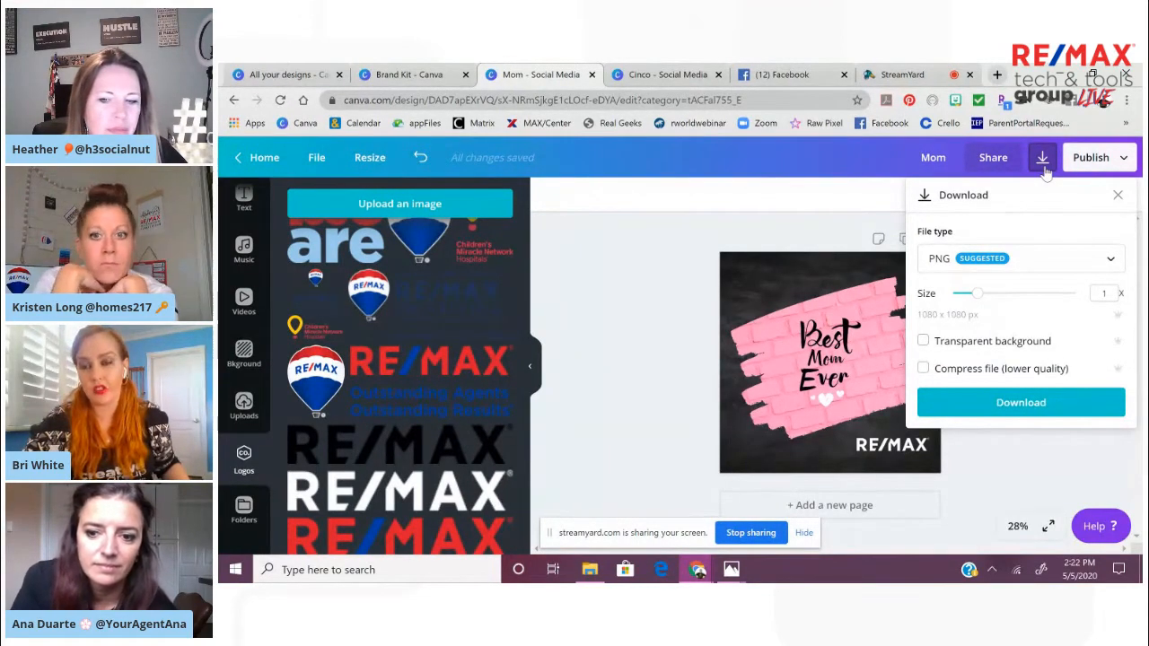
pyautogui.click(1060, 265)
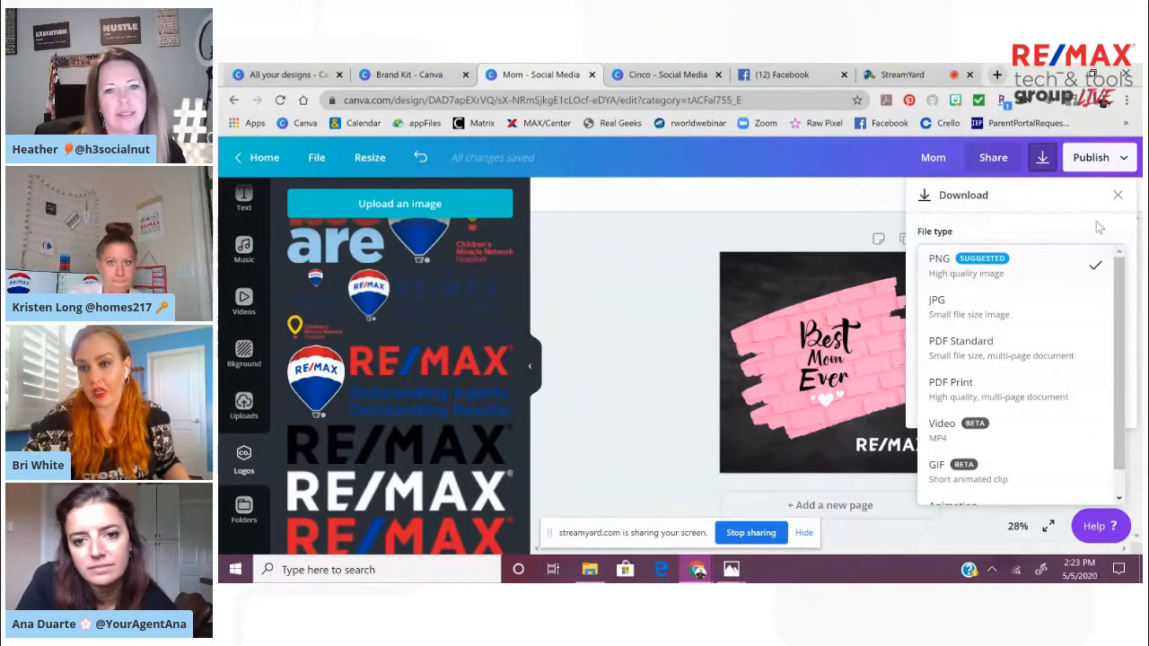
pyautogui.click(1120, 204)
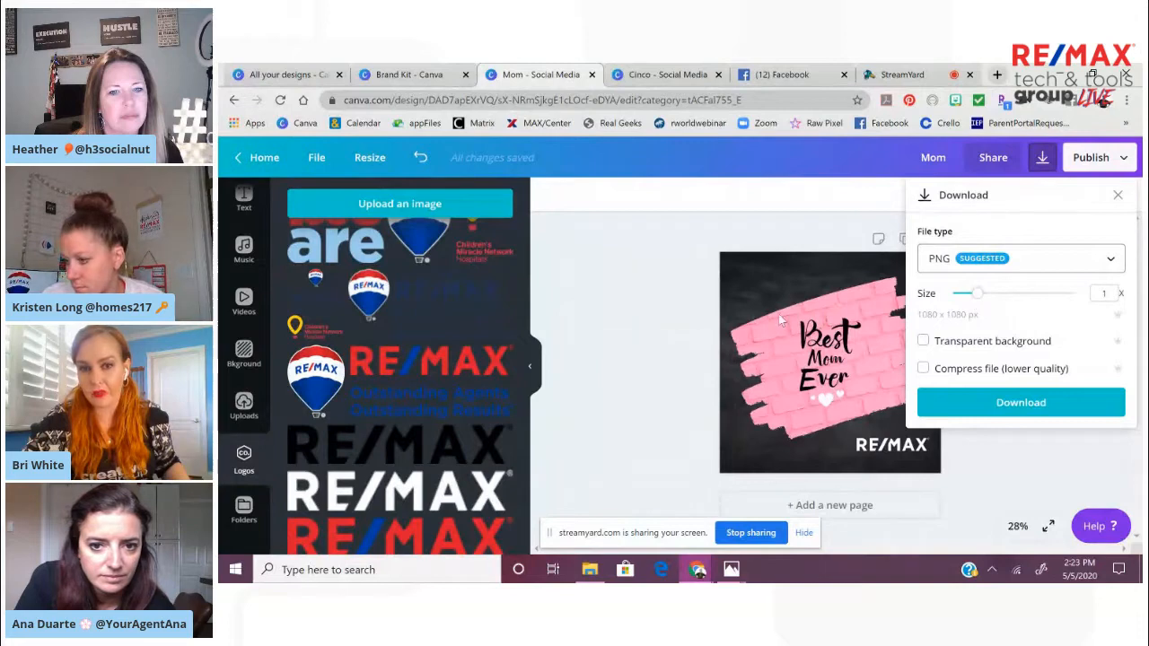
pyautogui.click(625, 321)
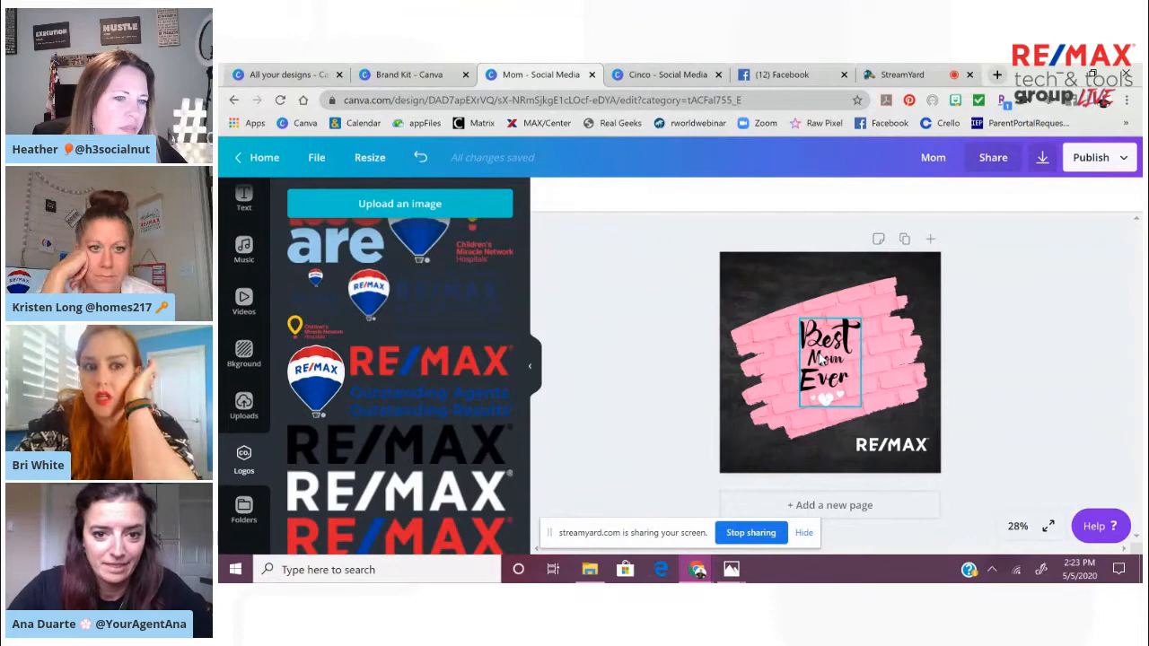
# Recolor the Best Mom Ever lettering with custom colors, trying red #e80f0f and then blue #340fe8
pyautogui.click(820, 358)
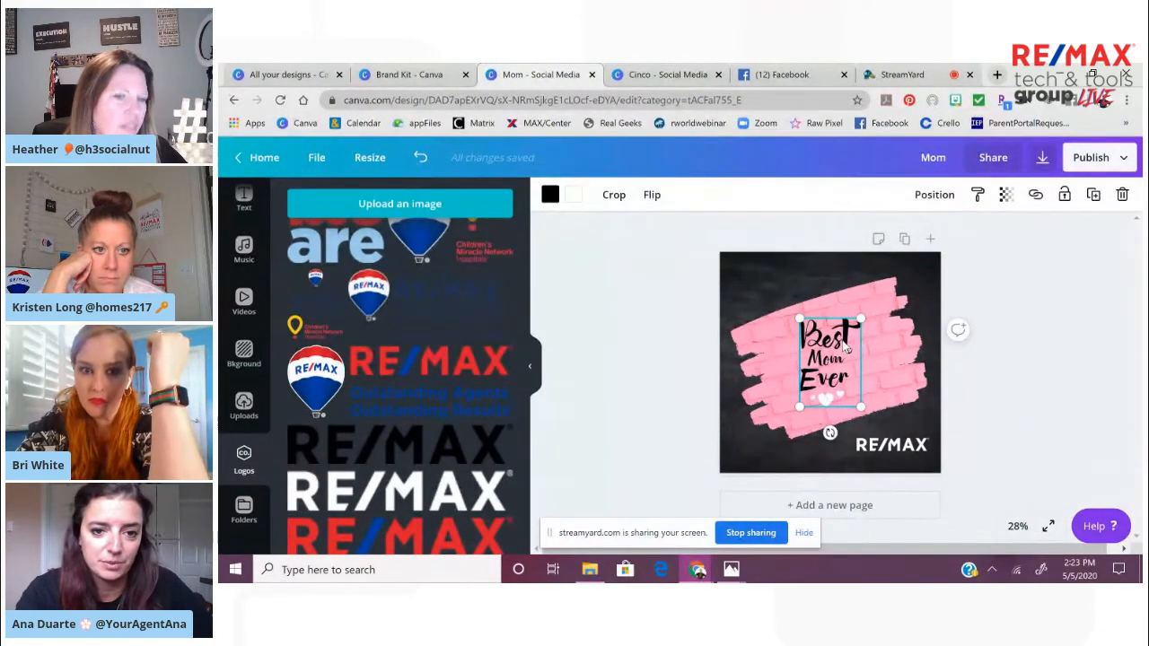
pyautogui.click(549, 196)
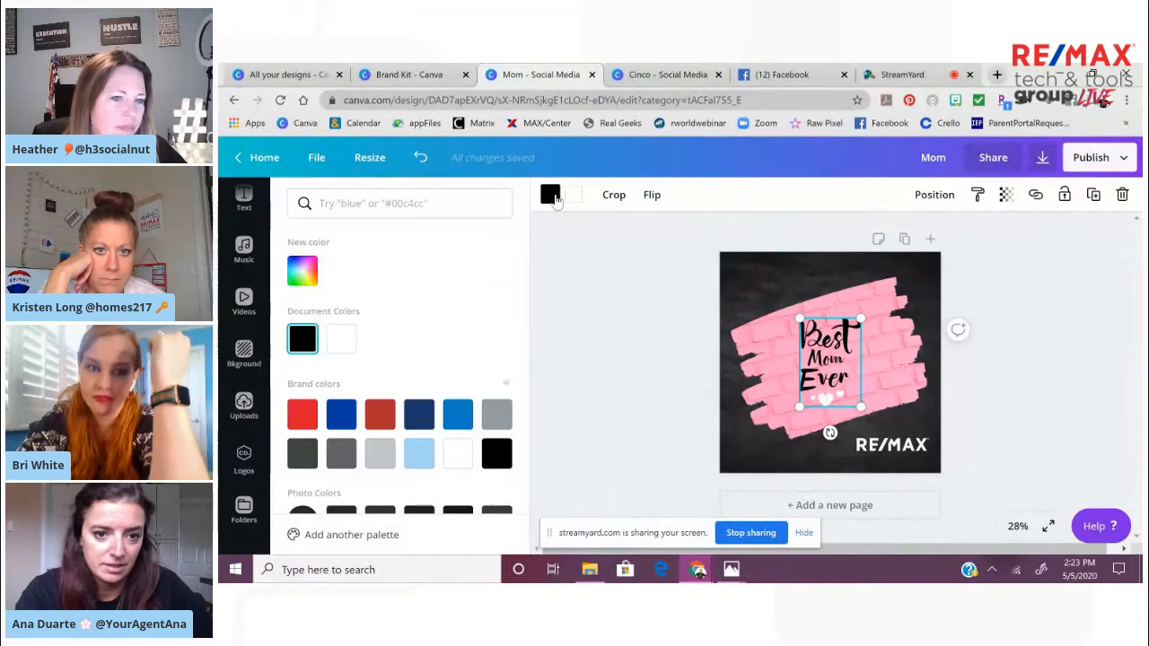
pyautogui.click(305, 274)
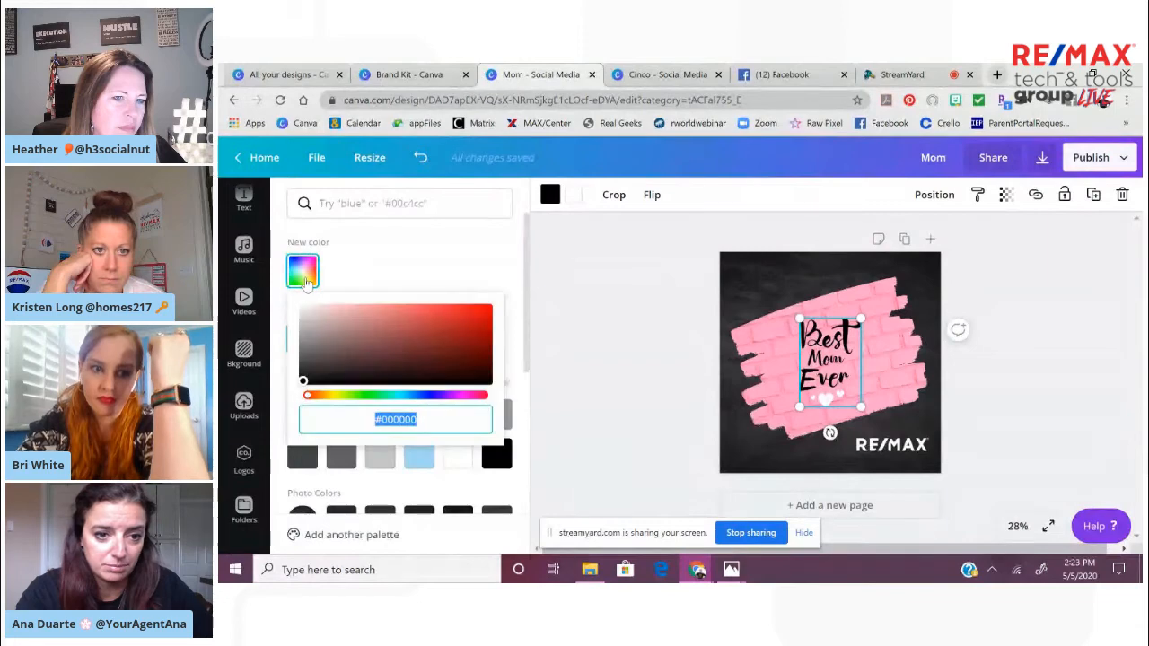
pyautogui.click(481, 315)
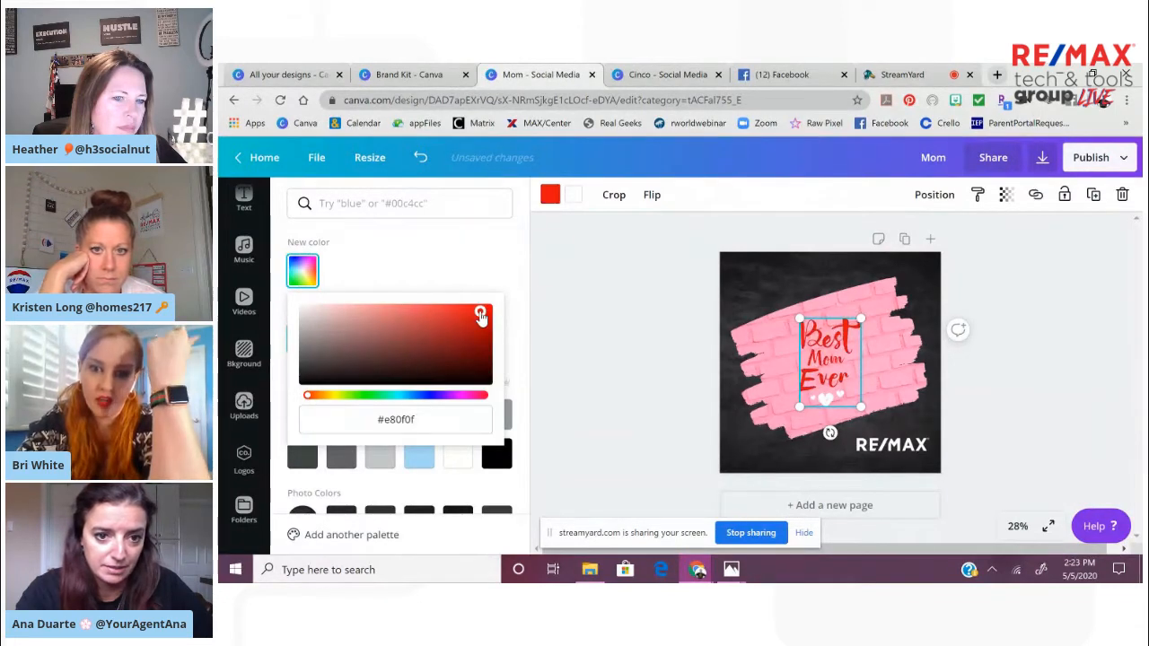
pyautogui.click(431, 398)
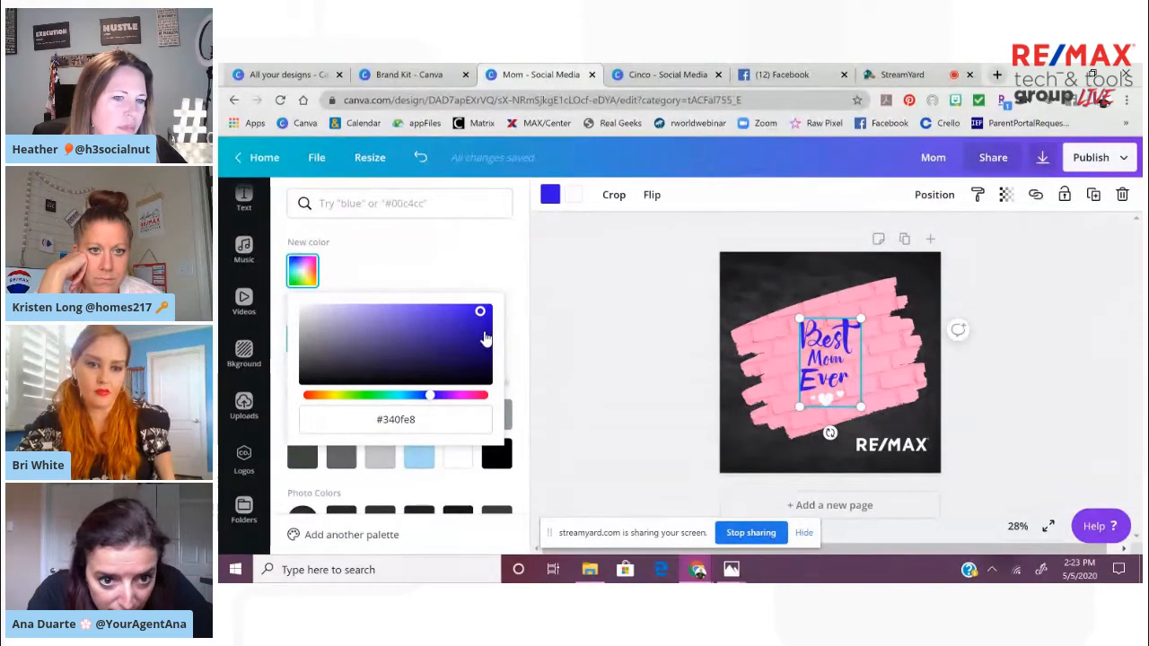
# Look through the photo and default color palettes, and set the Best Mom Ever lettering back to the black document color
pyautogui.moveTo(526, 345); pyautogui.dragTo(524, 519)
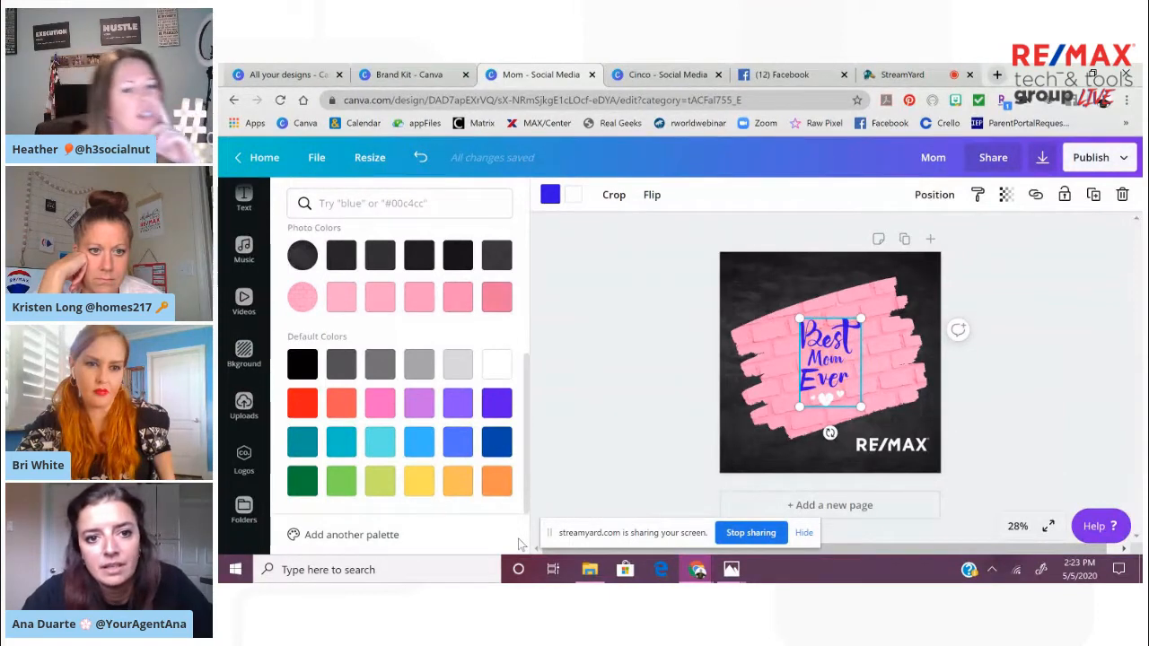
pyautogui.scroll(1, 516, 464)
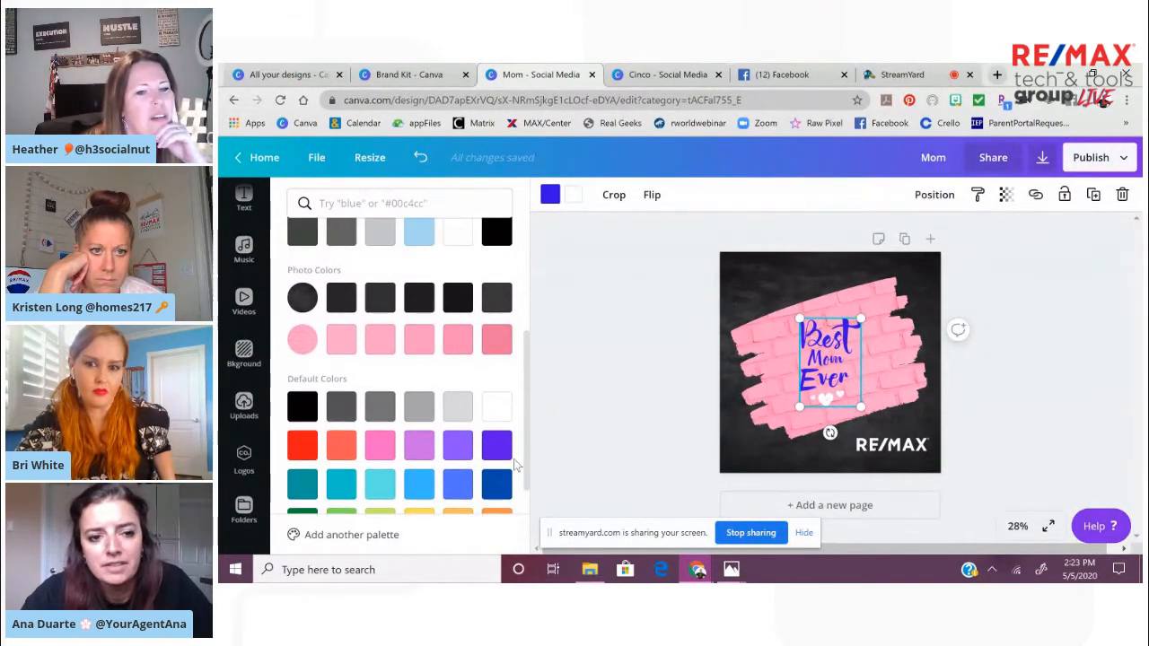
pyautogui.scroll(-1, 514, 460)
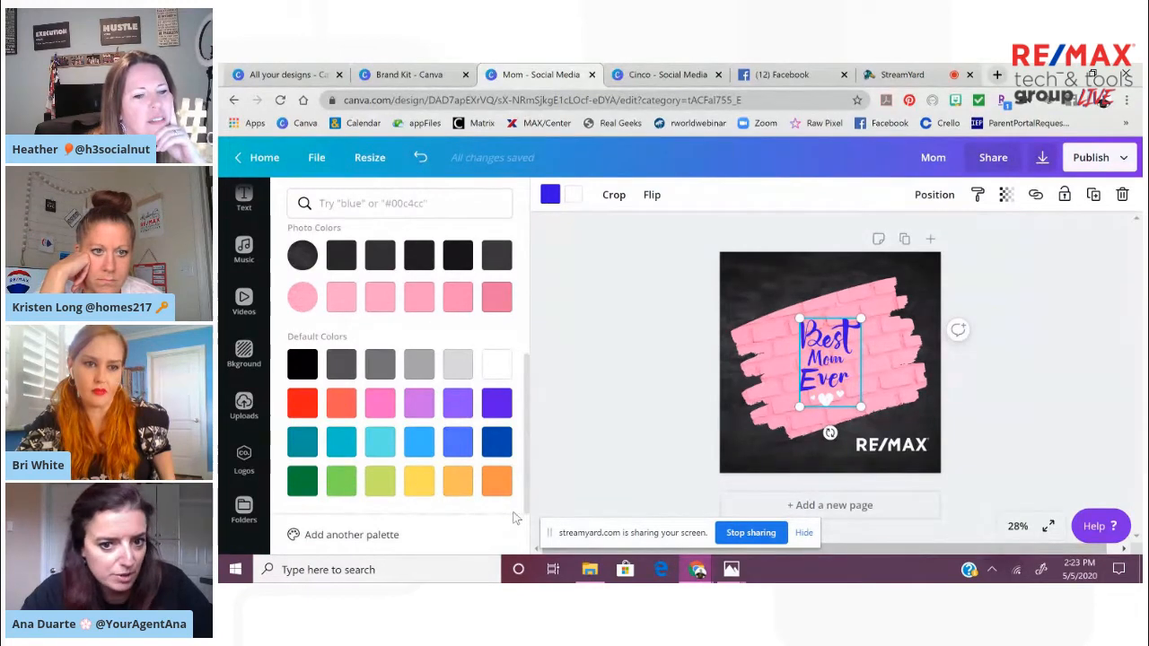
pyautogui.scroll(5, 516, 518)
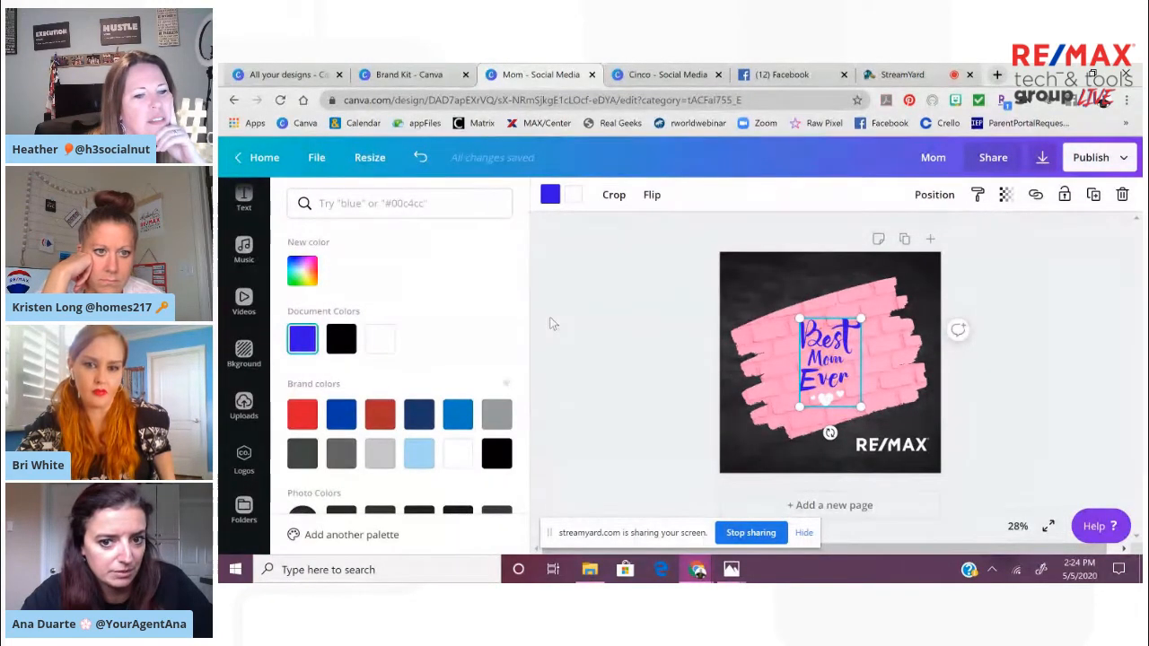
pyautogui.click(342, 338)
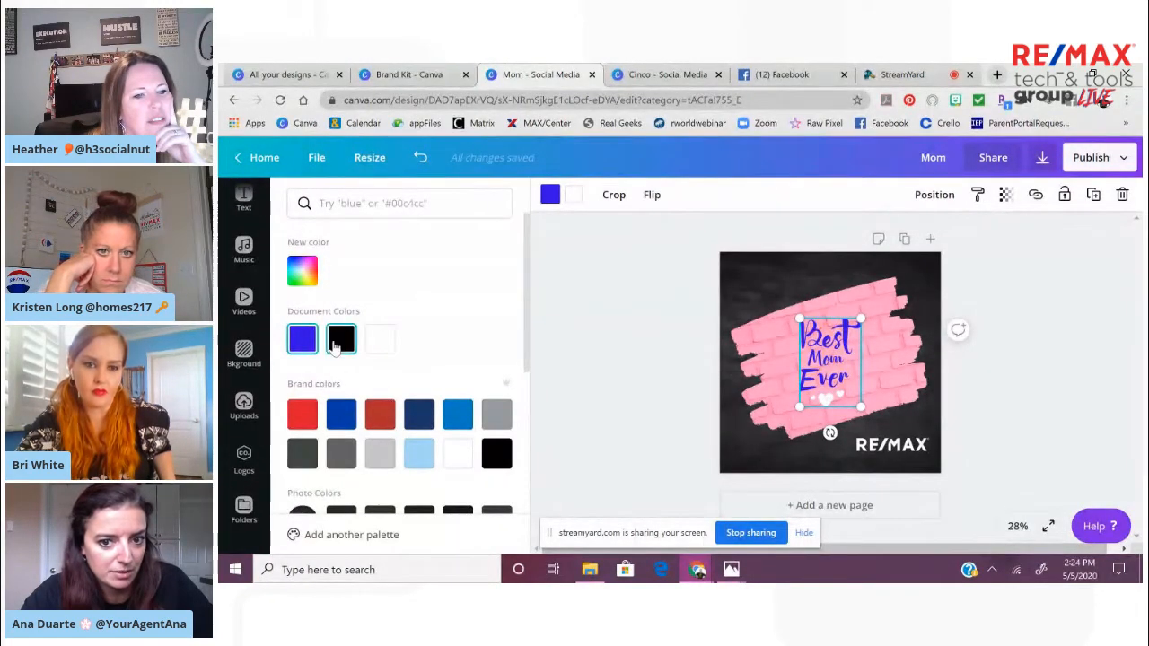
pyautogui.click(651, 347)
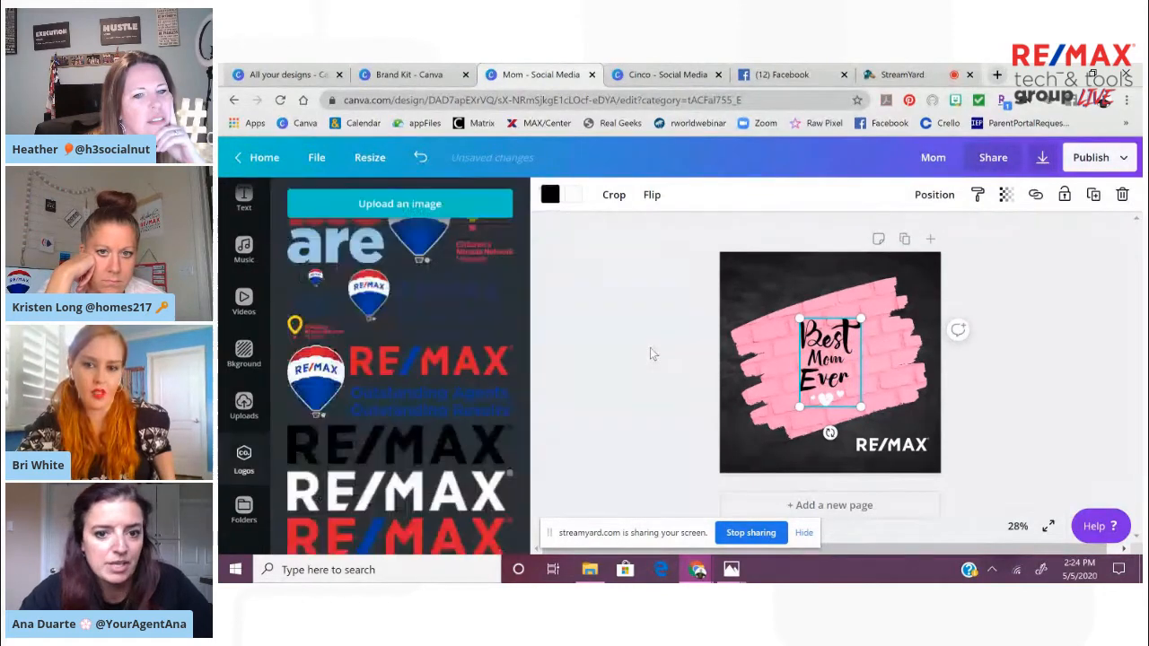
# Select the white RE/MAX logo in the design and check its image adjustment options, leaving them unchanged
pyautogui.click(877, 454)
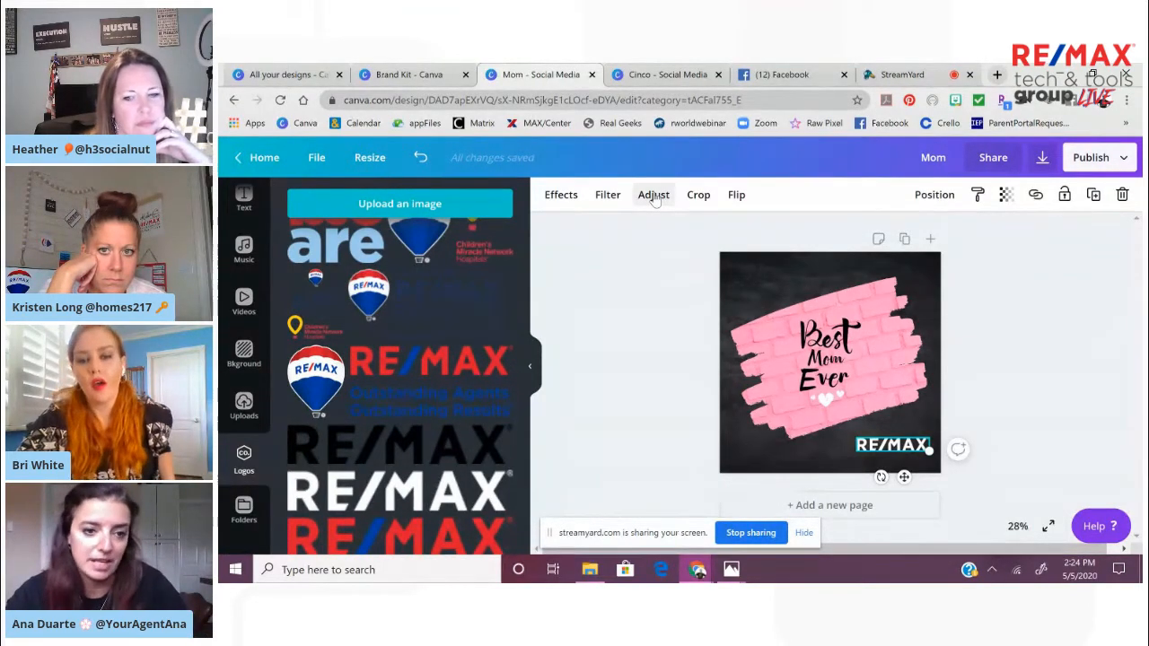
pyautogui.click(654, 196)
pyautogui.press('Escape')
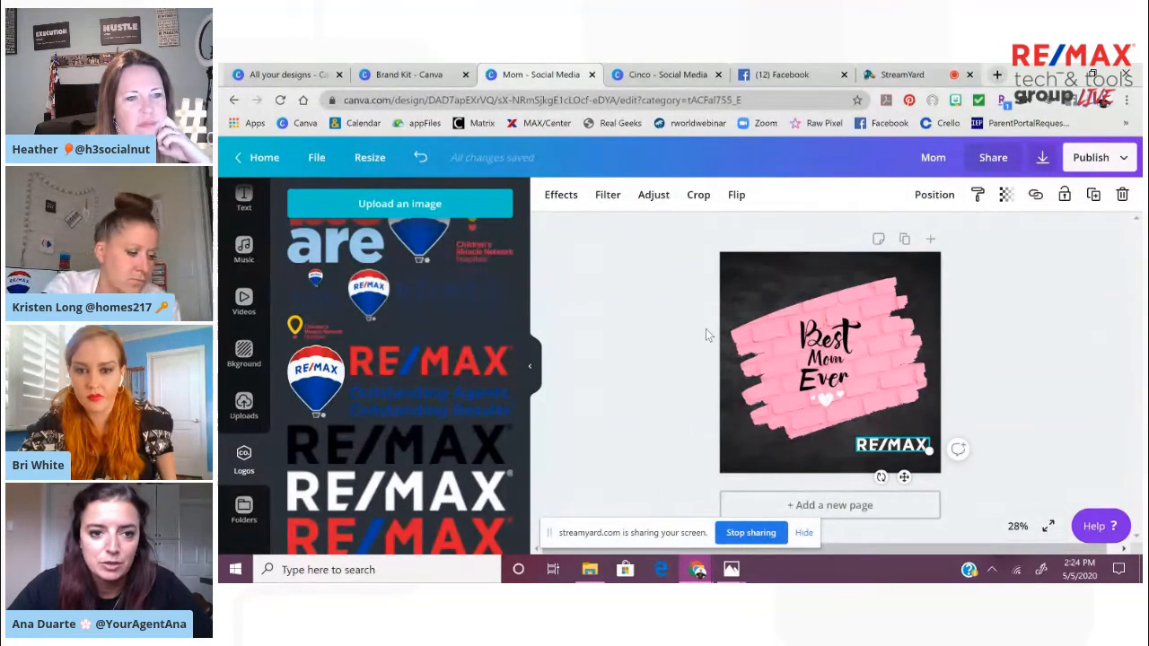
pyautogui.click(1041, 358)
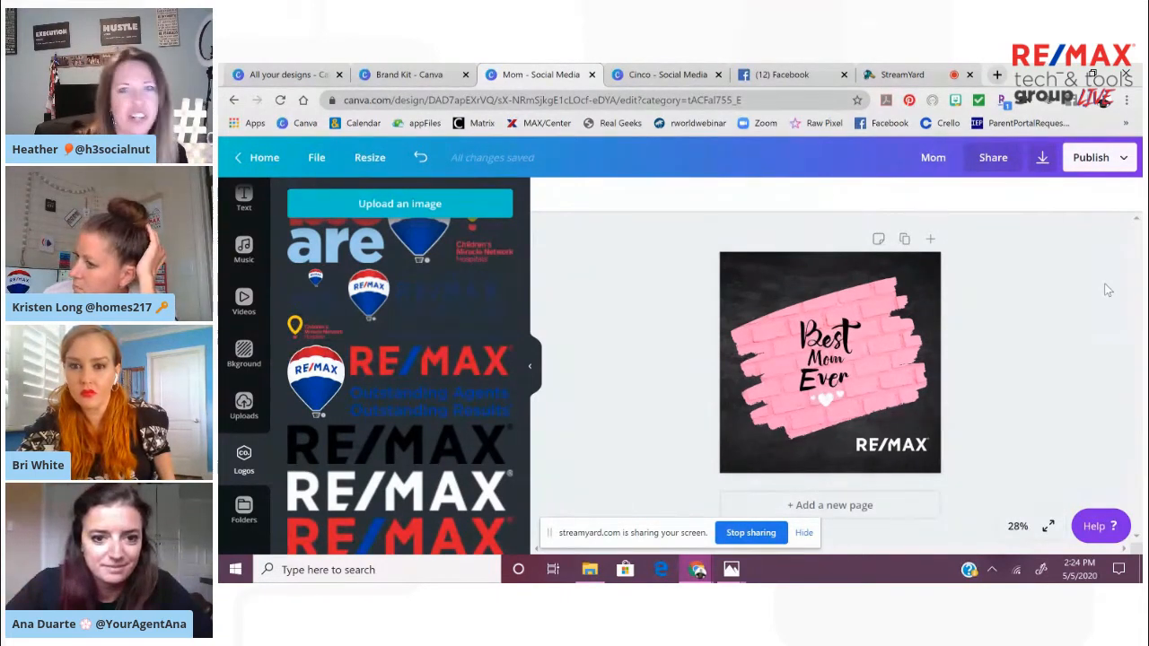
# Switch to the StreamYard broadcast page showing the live comments
pyautogui.click(903, 75)
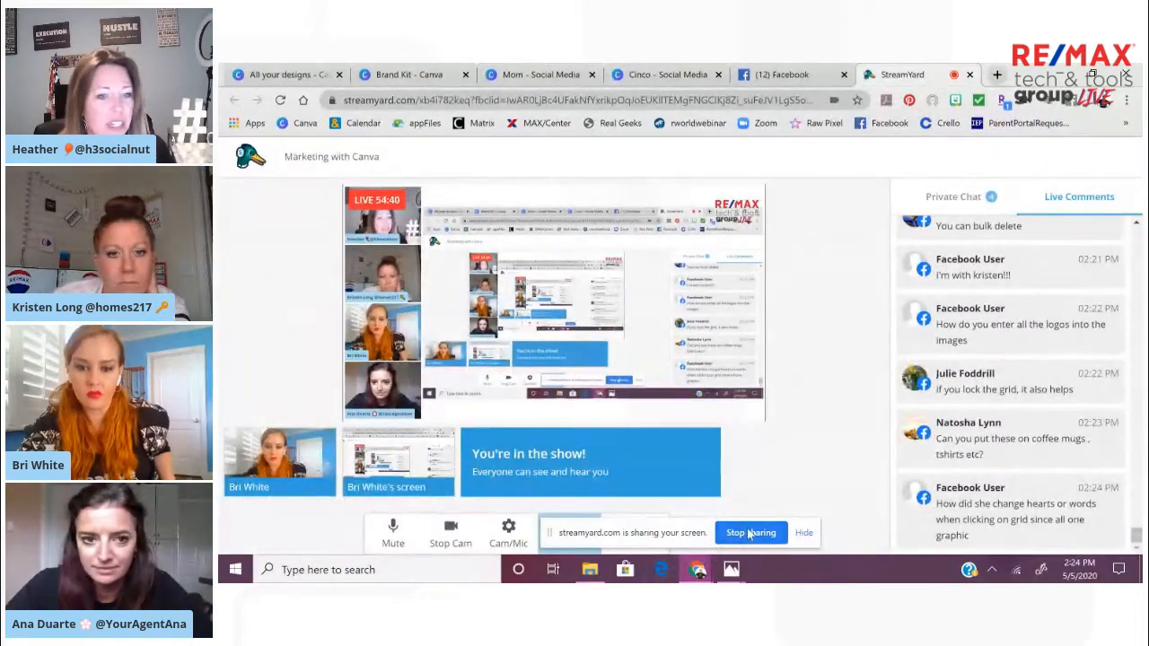
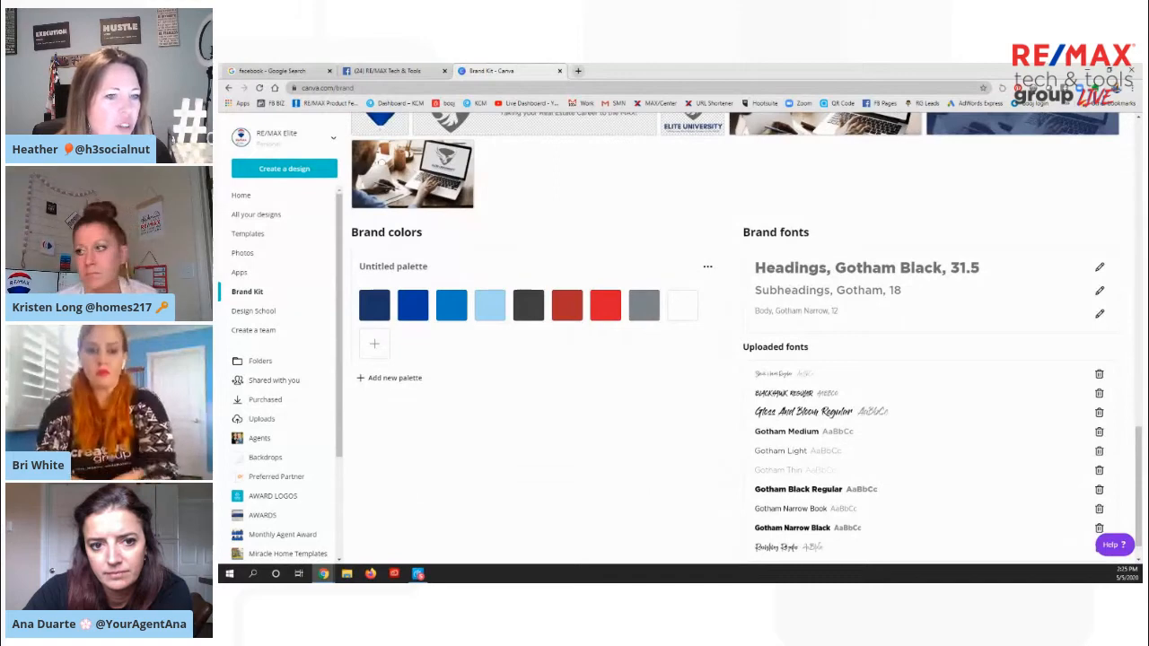
# Open the Backdrops folder and look through its branded backgrounds and beach photos
pyautogui.scroll(-2, 304, 428)
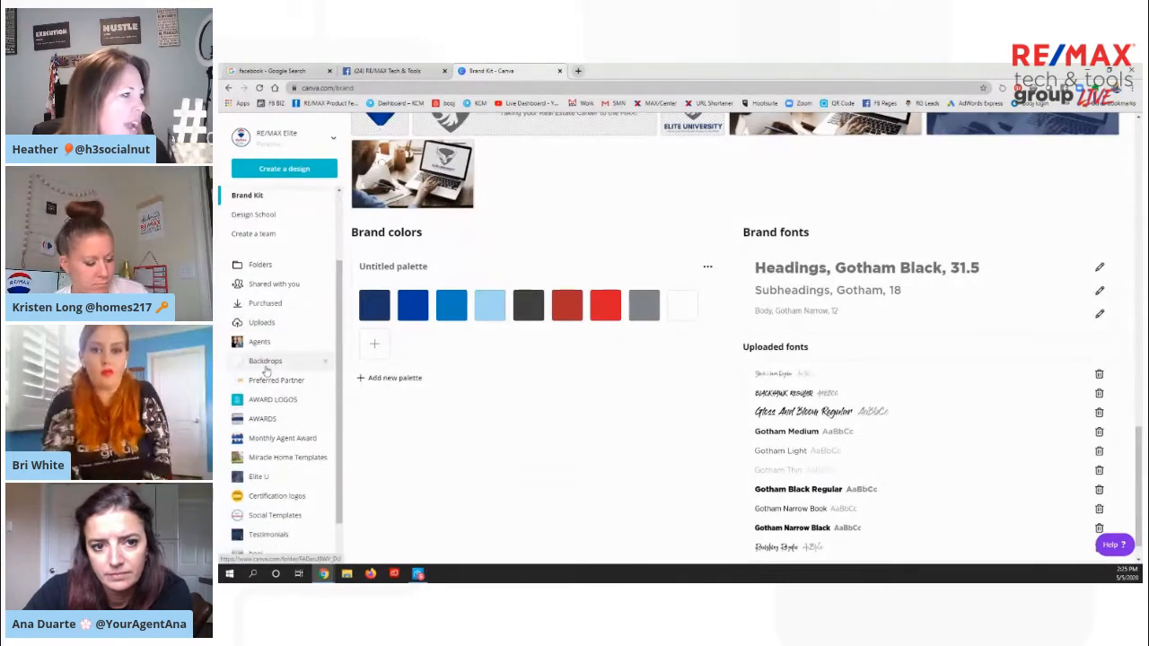
pyautogui.click(266, 363)
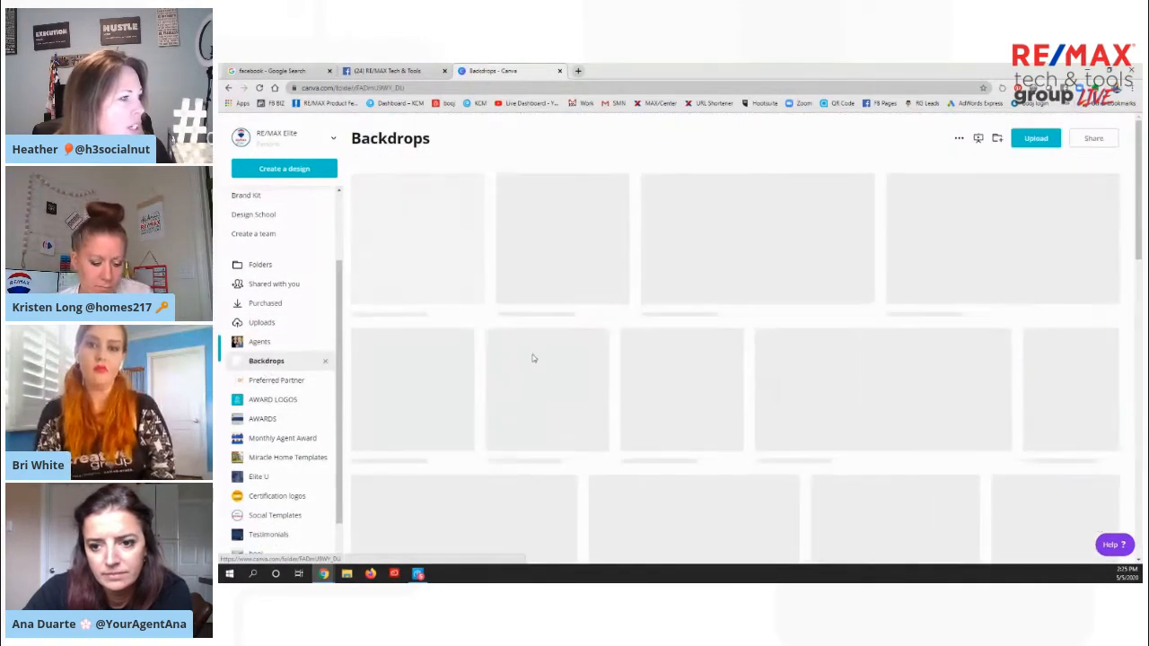
pyautogui.scroll(-1, 839, 369)
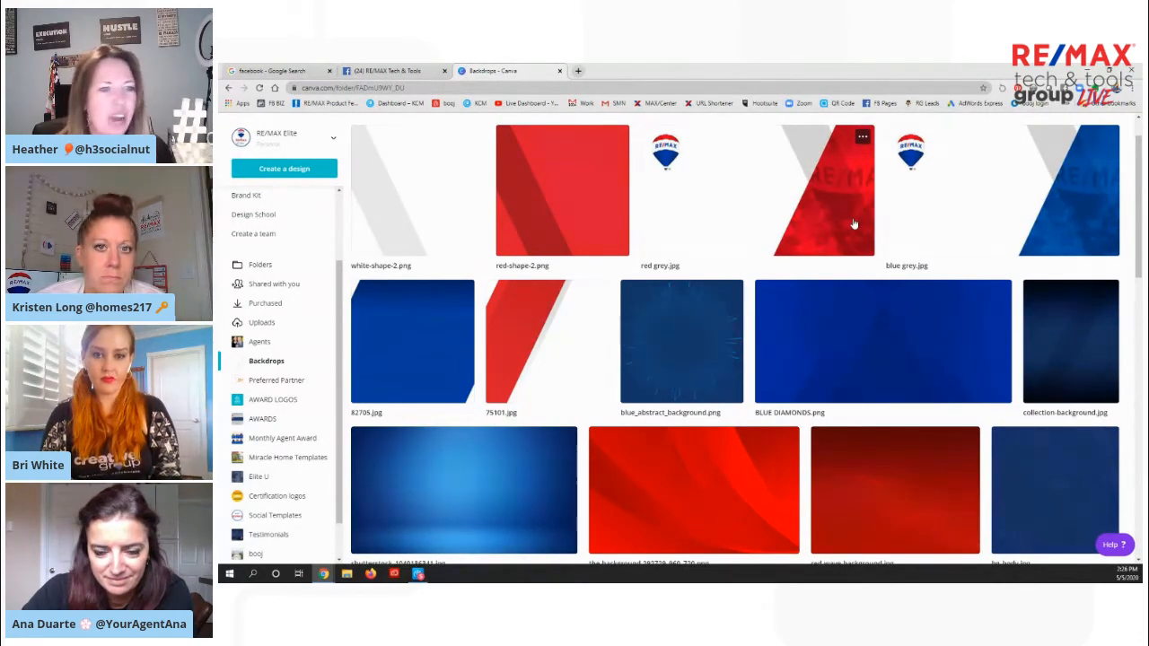
pyautogui.scroll(-3, 853, 223)
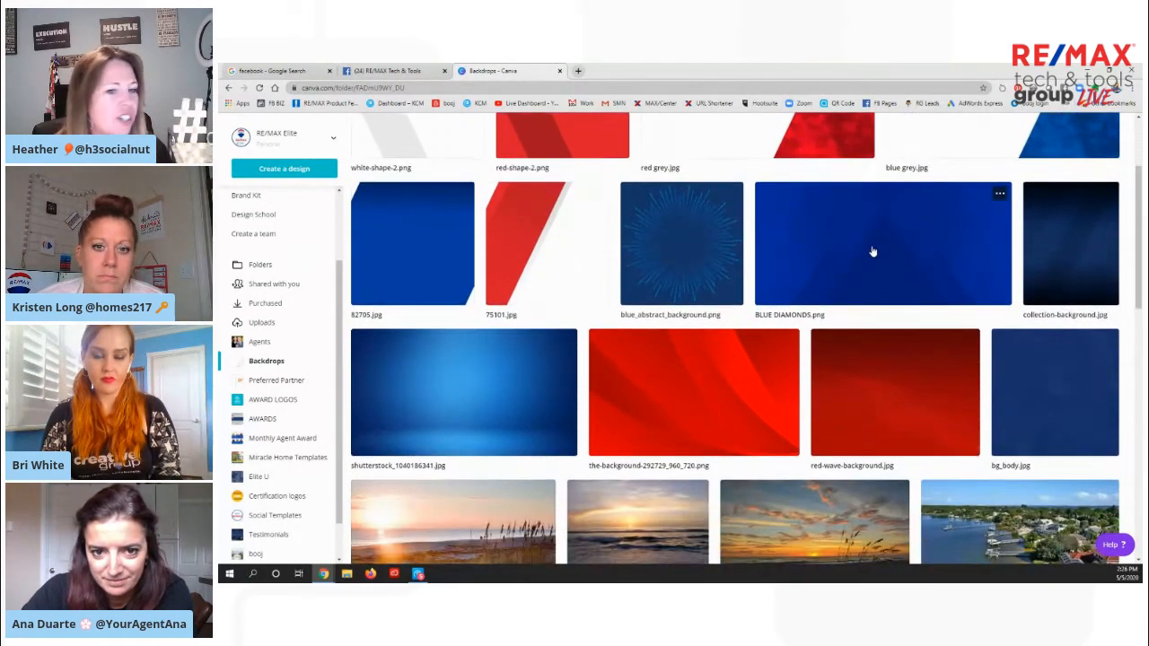
pyautogui.scroll(-1, 838, 348)
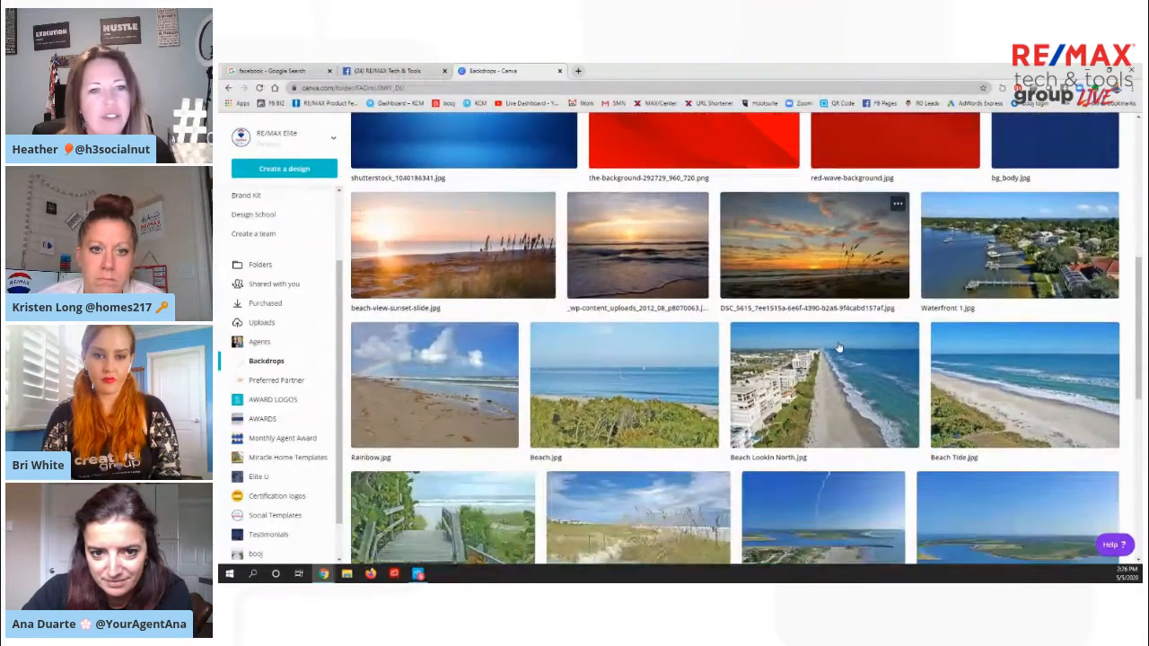
pyautogui.scroll(-3, 839, 348)
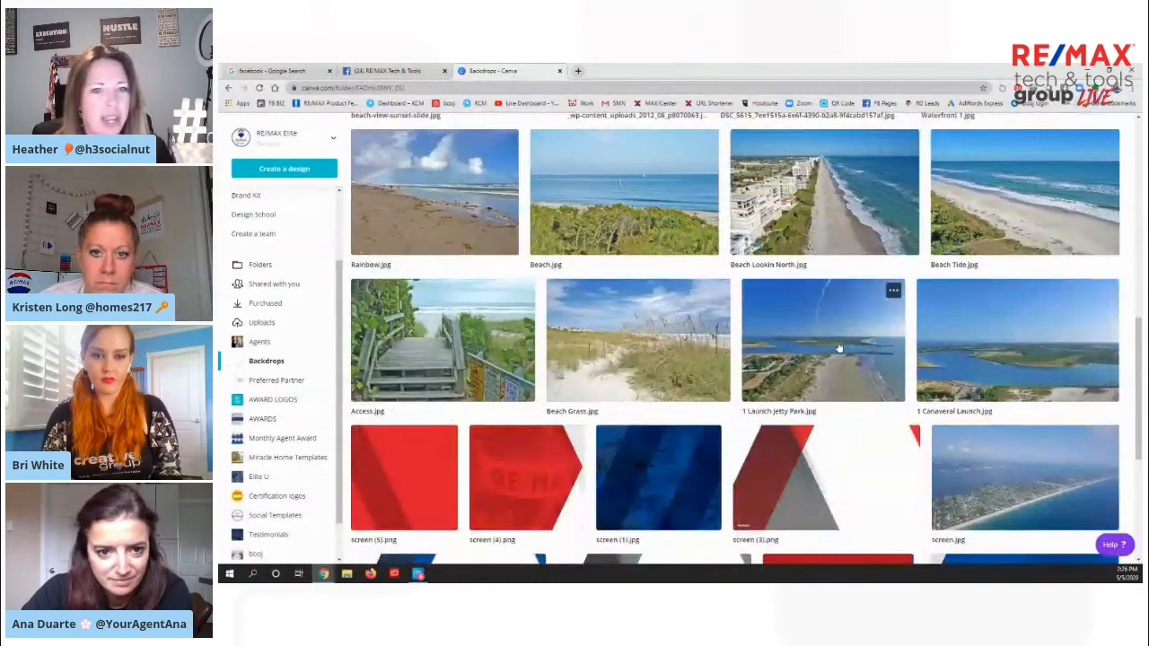
pyautogui.scroll(-2, 910, 358)
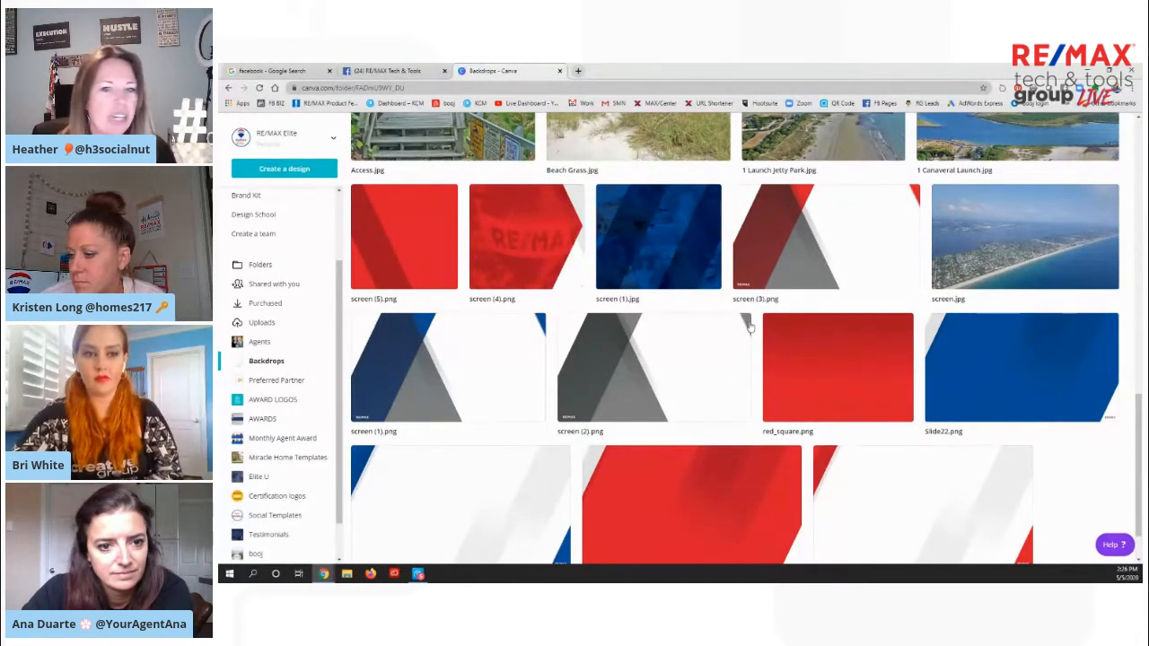
pyautogui.scroll(-1, 678, 383)
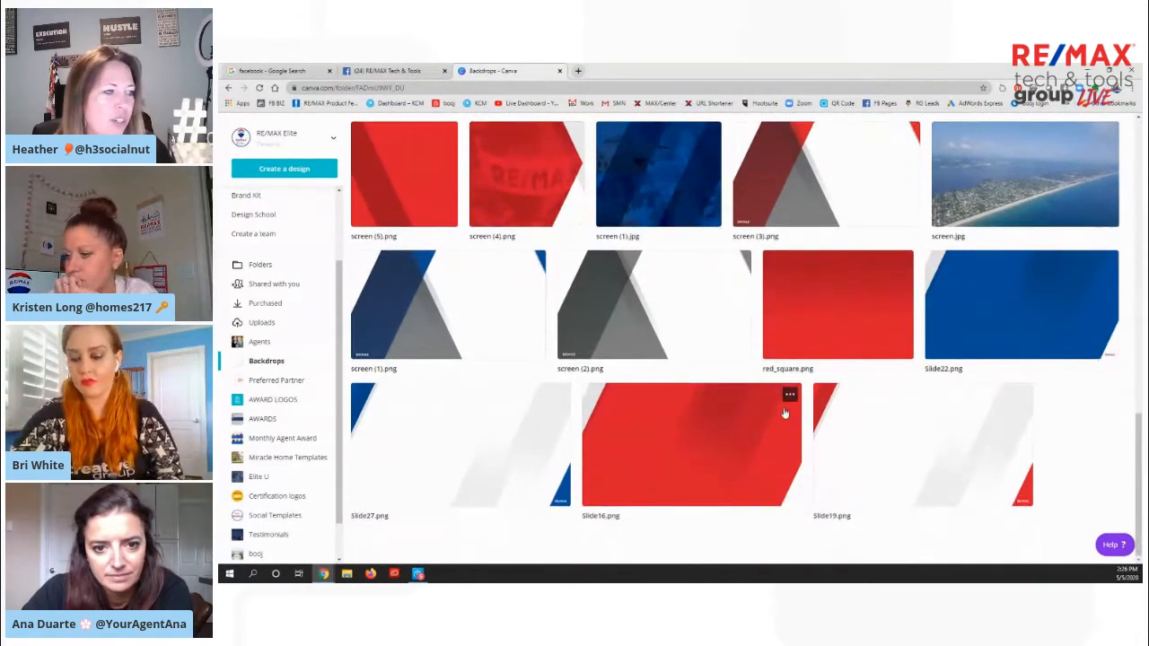
pyautogui.scroll(3, 785, 411)
pyautogui.scroll(3, 785, 411)
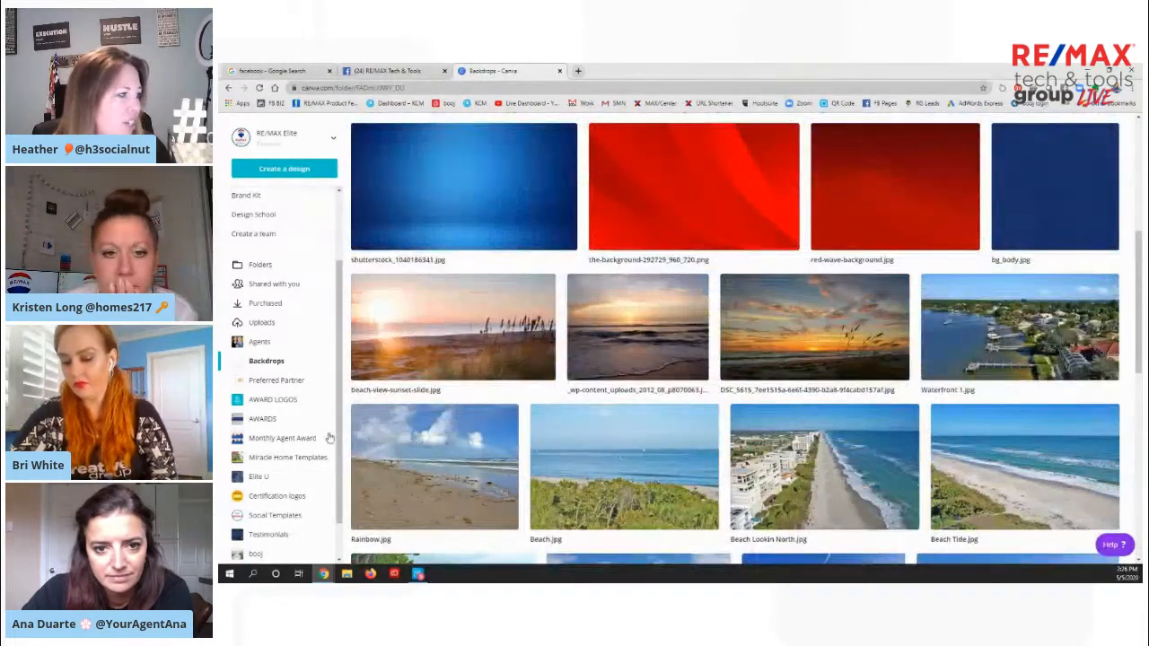
# View the contents of the AWARD LOGOS, Miracle Home Templates and Elite U folders in turn
pyautogui.click(280, 402)
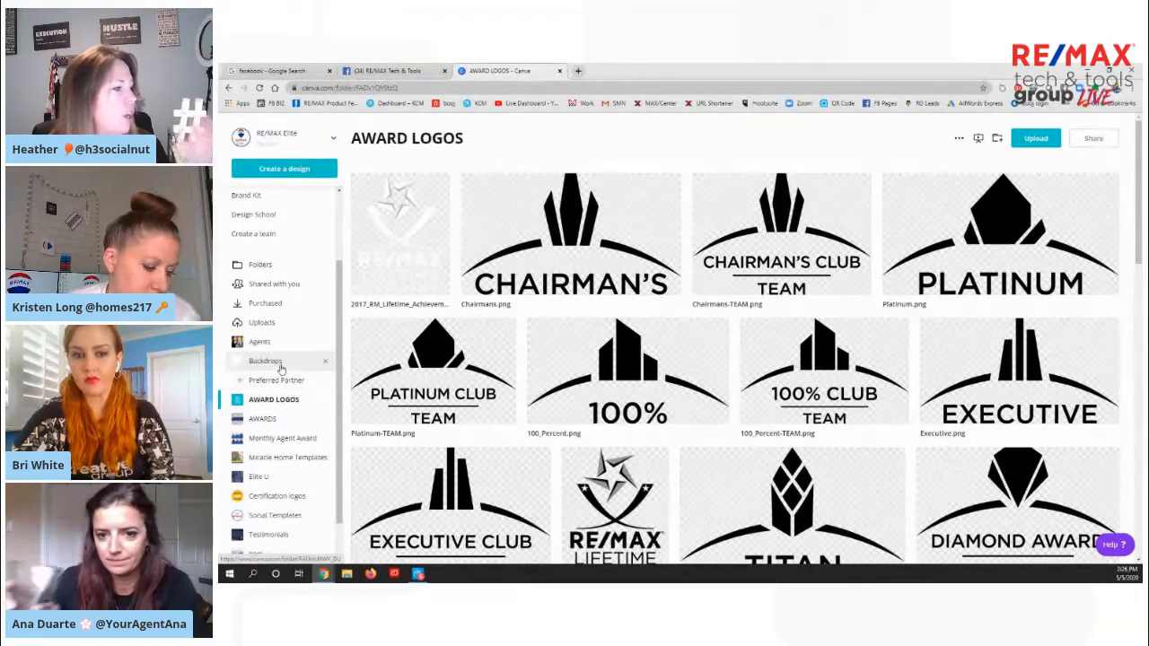
pyautogui.click(270, 457)
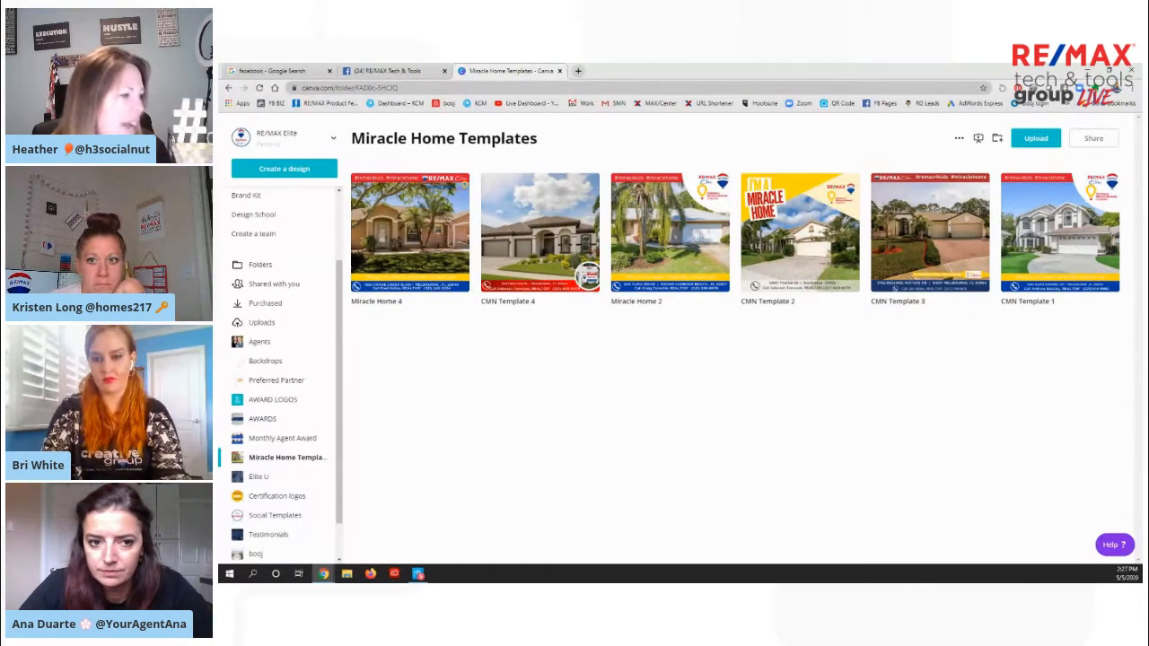
pyautogui.click(259, 477)
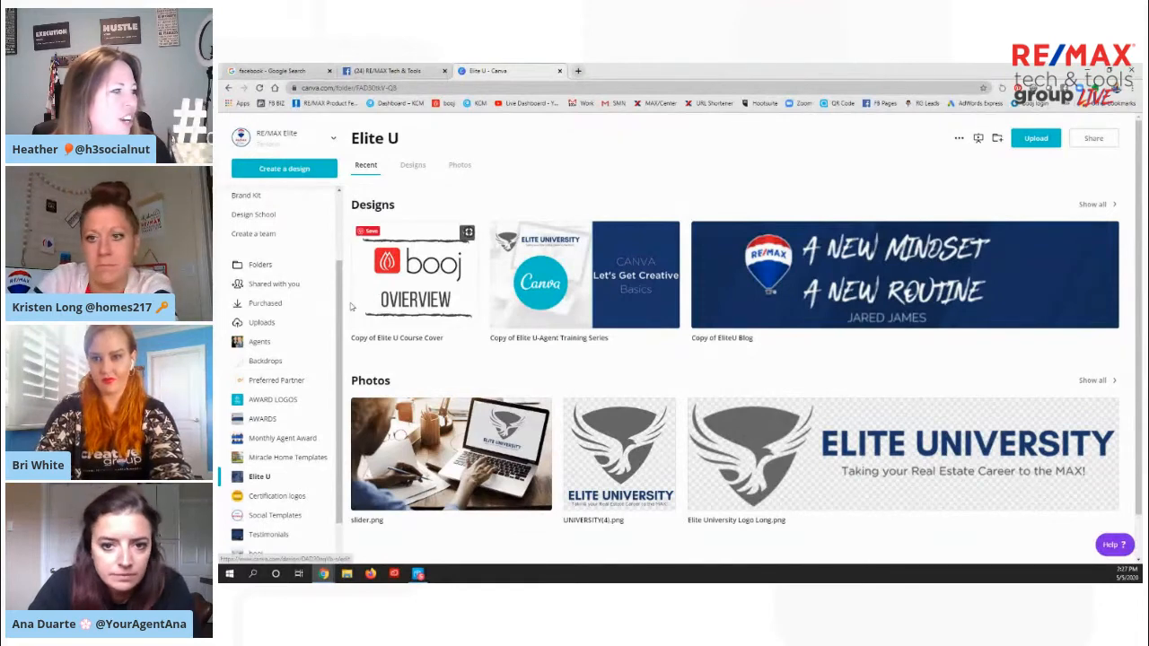
# Look at the designs in the booj folder, and return to the Brand Kit page with the brand logos
pyautogui.scroll(-1, 296, 316)
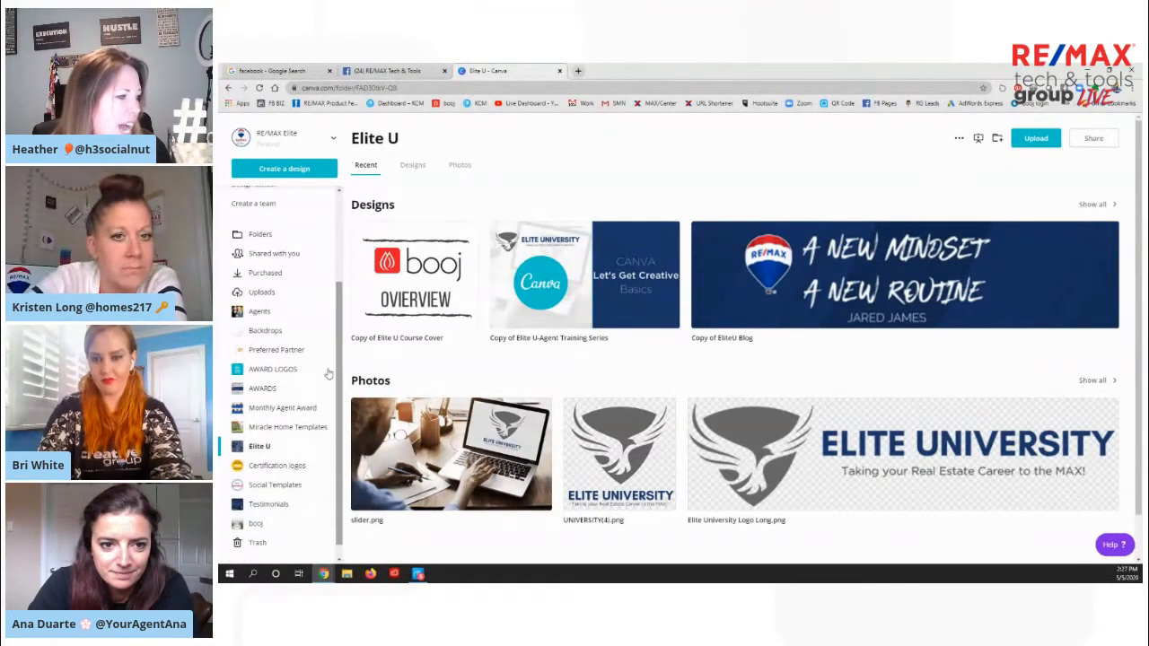
pyautogui.click(257, 523)
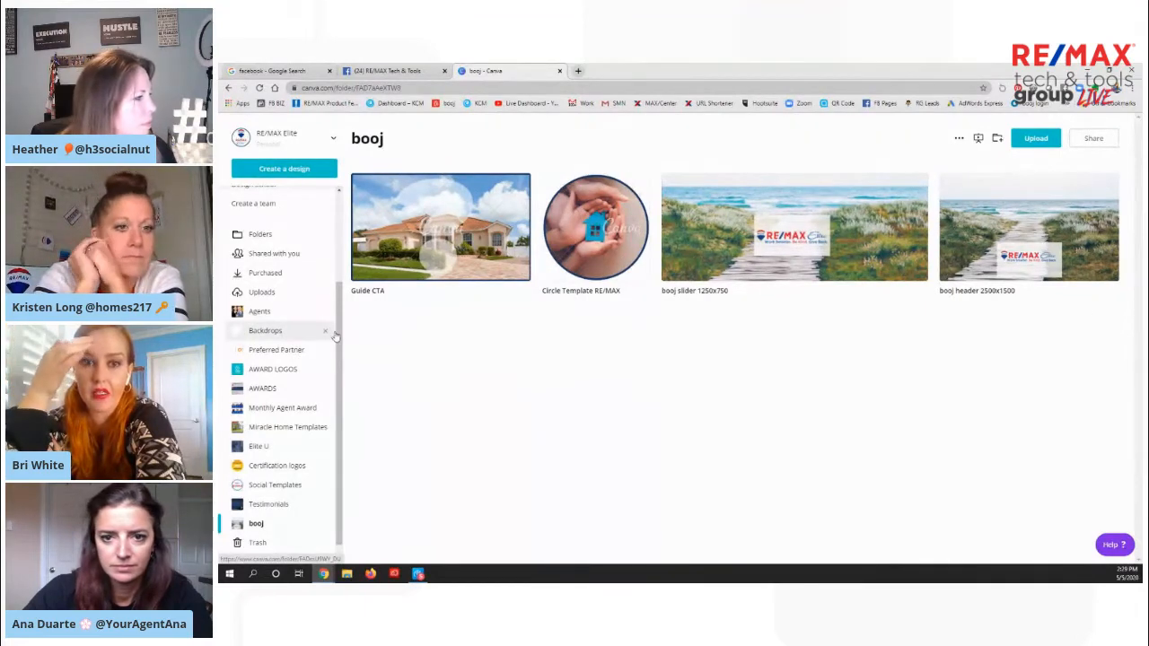
pyautogui.scroll(3, 339, 341)
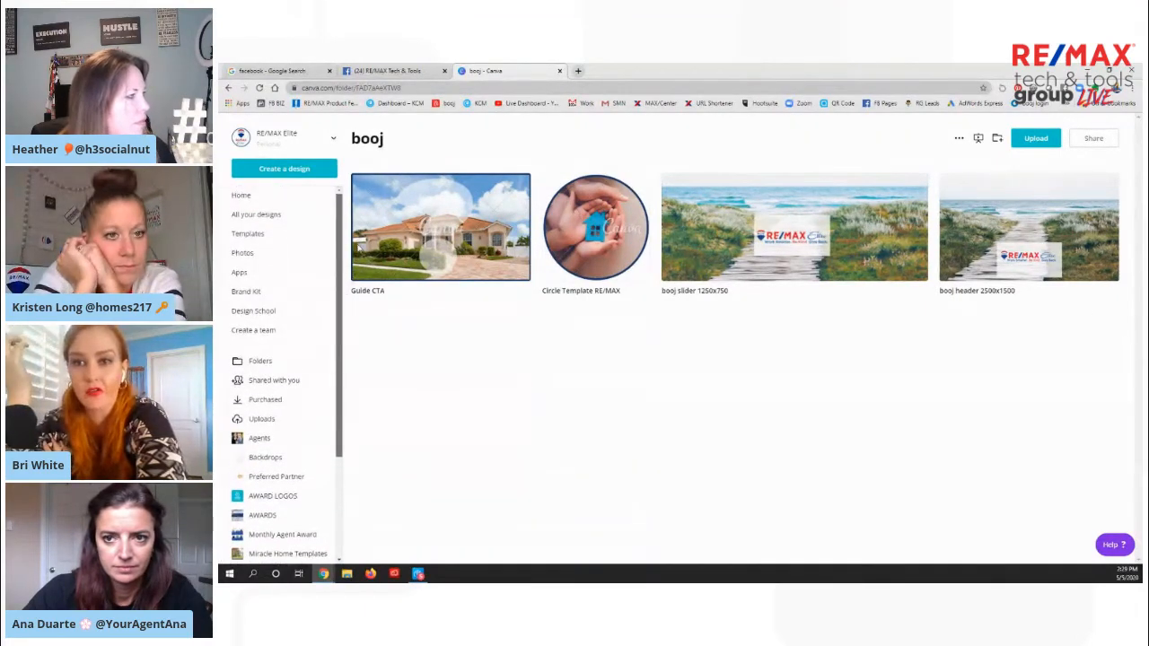
pyautogui.click(248, 292)
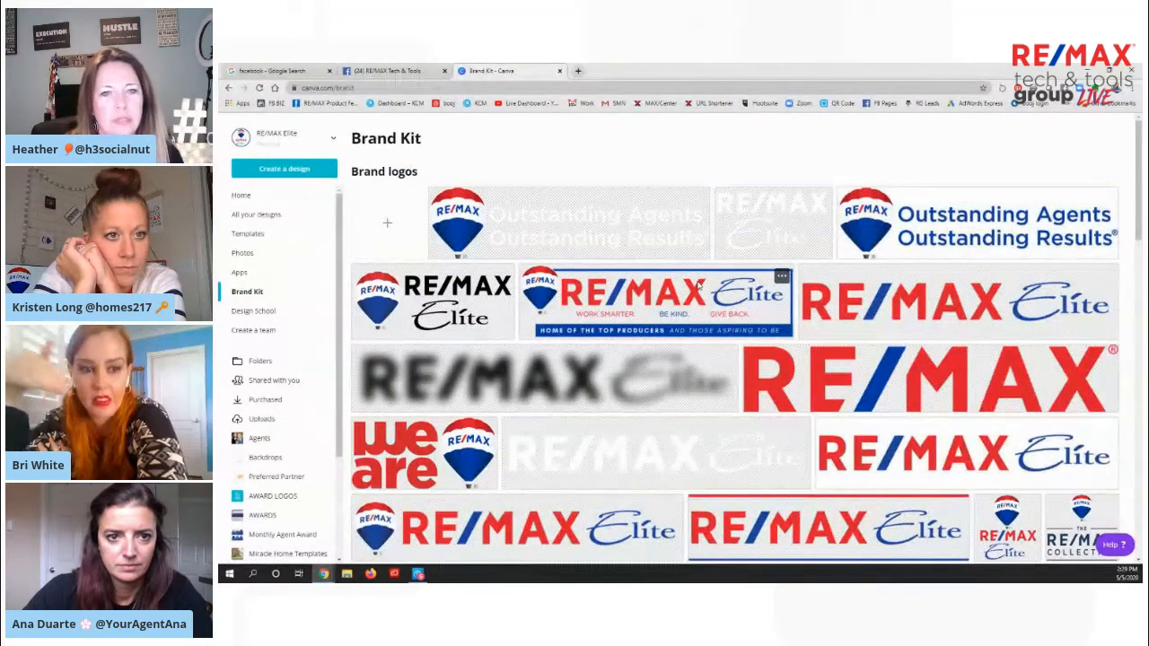